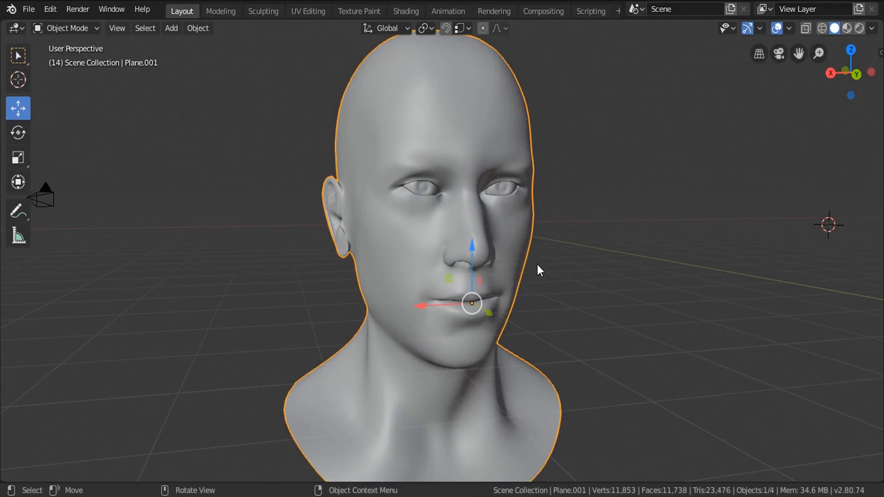
{"action": "middle_click_drag", "start_coordinate": [537, 264], "coordinate": [510, 264]}
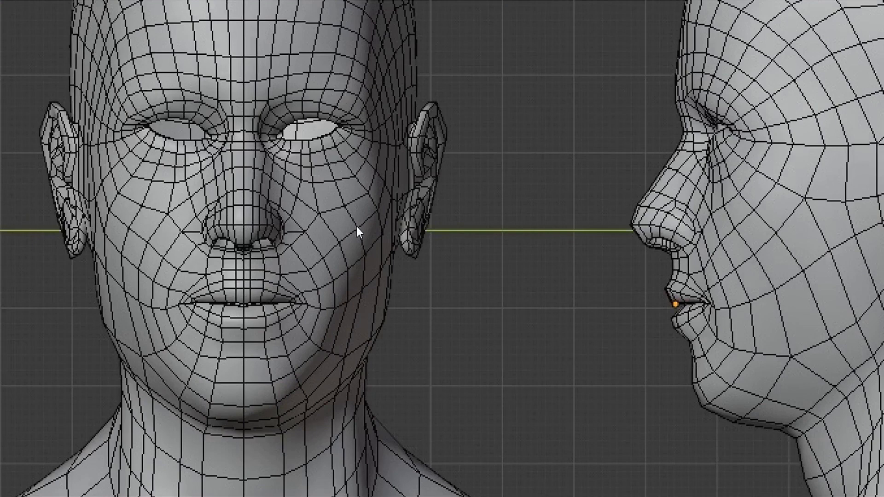
{"action": "scroll", "coordinate": [343, 272], "scroll_direction": "down", "scroll_amount": 2}
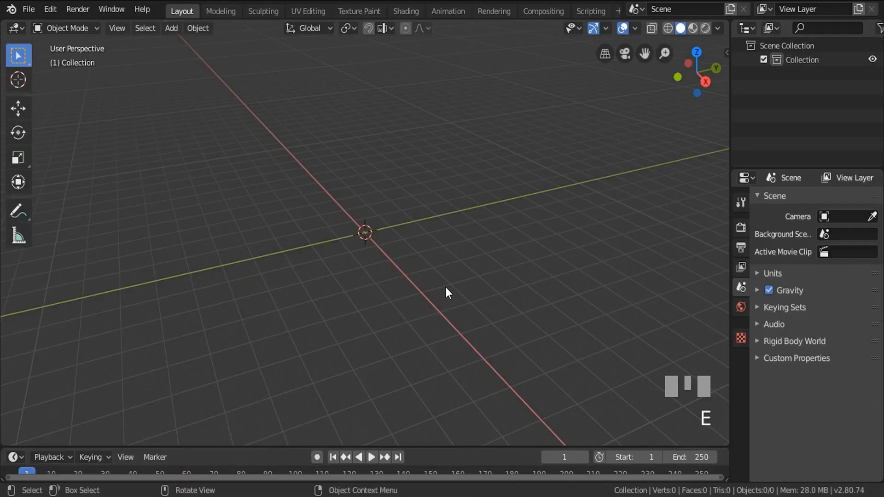
Switch to the front orthographic view and bring the Reference image from the Refs folder into the scene.
{"action": "key", "text": "KP_3"}
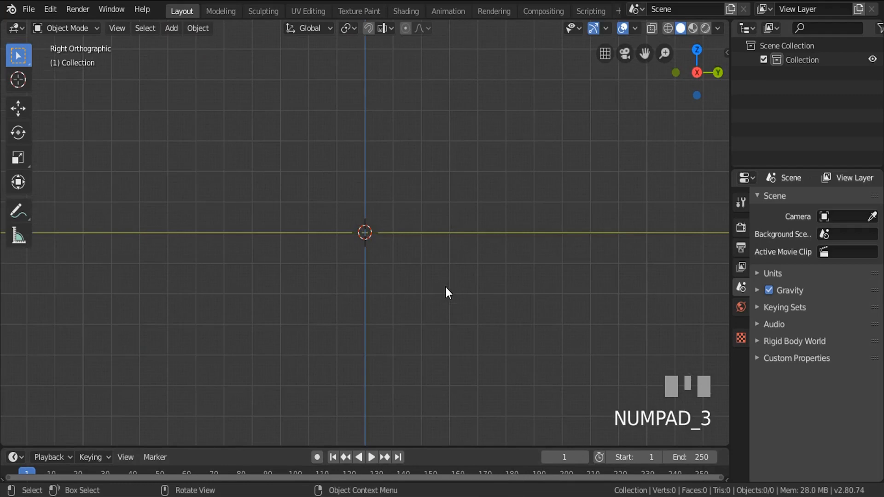
{"action": "key", "text": "KP_1"}
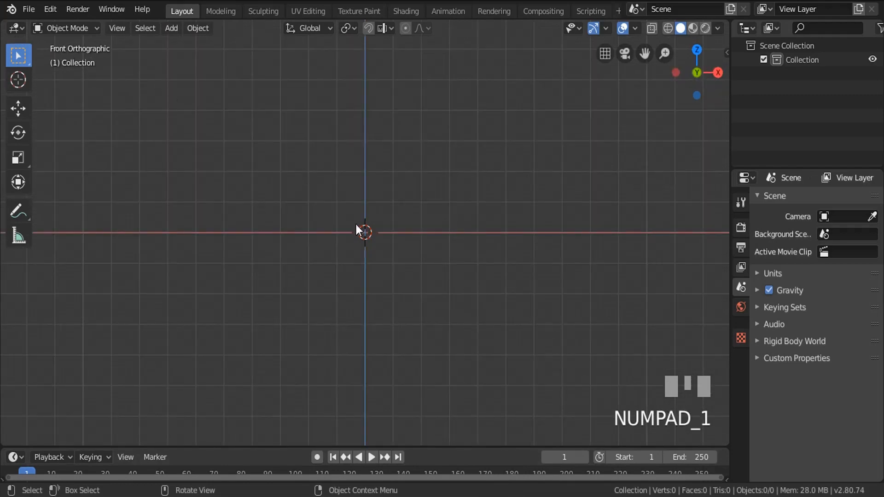
{"action": "key", "text": "KP_3"}
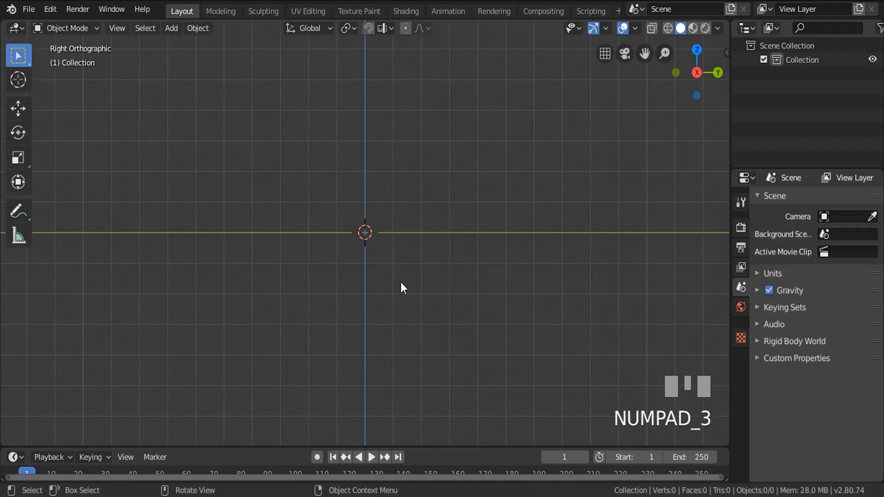
{"action": "key", "text": "KP_1"}
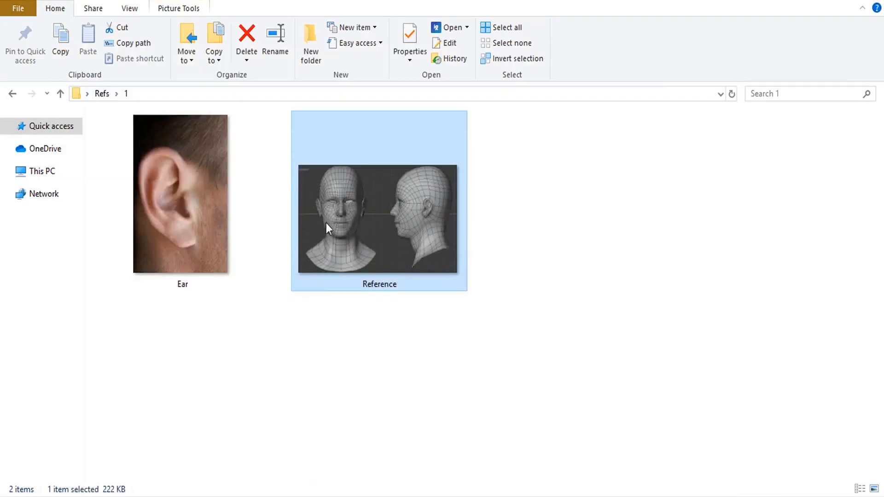
{"action": "left_click_drag", "start_coordinate": [325, 225], "coordinate": [347, 231]}
{"action": "scroll", "coordinate": [347, 230], "scroll_direction": "up", "scroll_amount": 5}
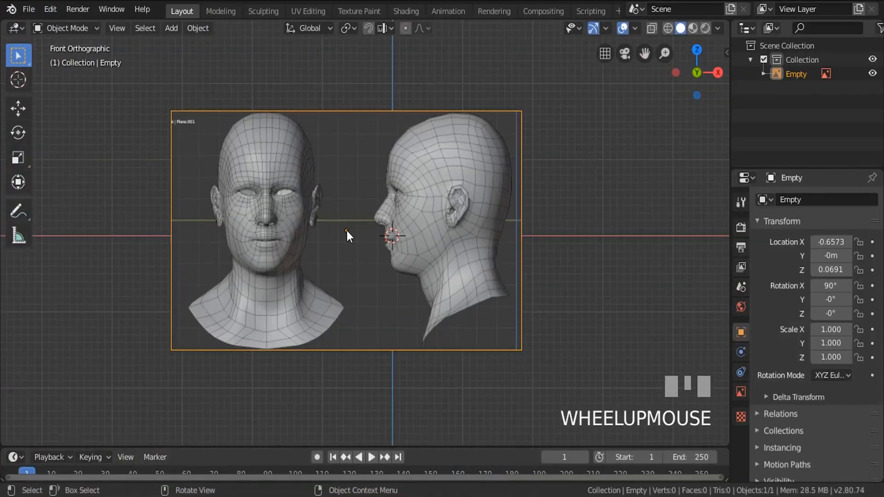
Center the reference image on the world origin by setting its X and Z locations to 0.
{"action": "key", "text": "n"}
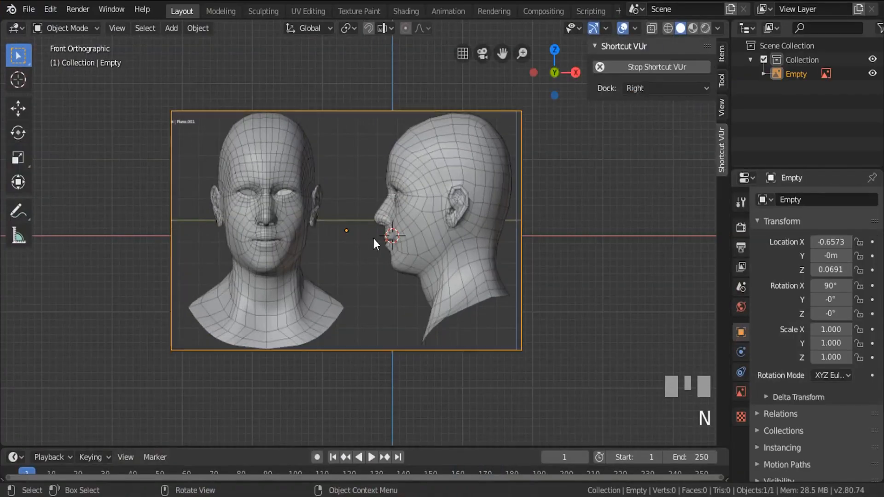
{"action": "left_click", "coordinate": [723, 52]}
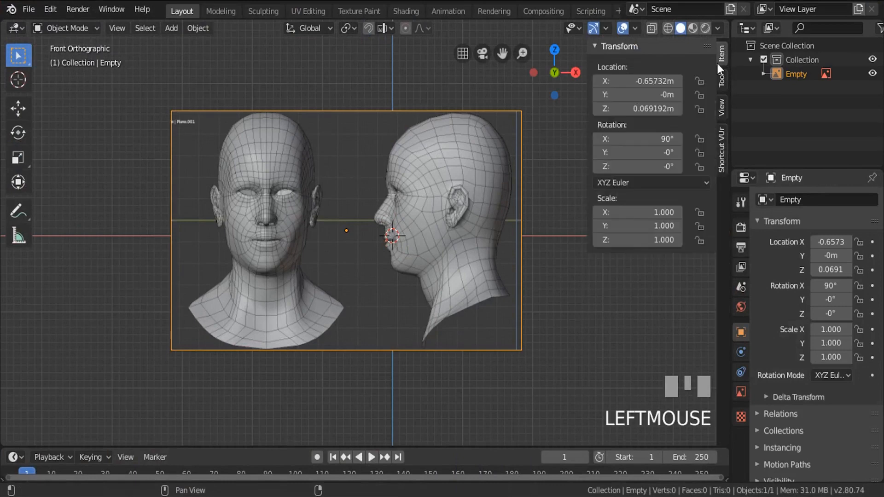
{"action": "left_click", "coordinate": [653, 81]}
{"action": "type", "text": "0"}
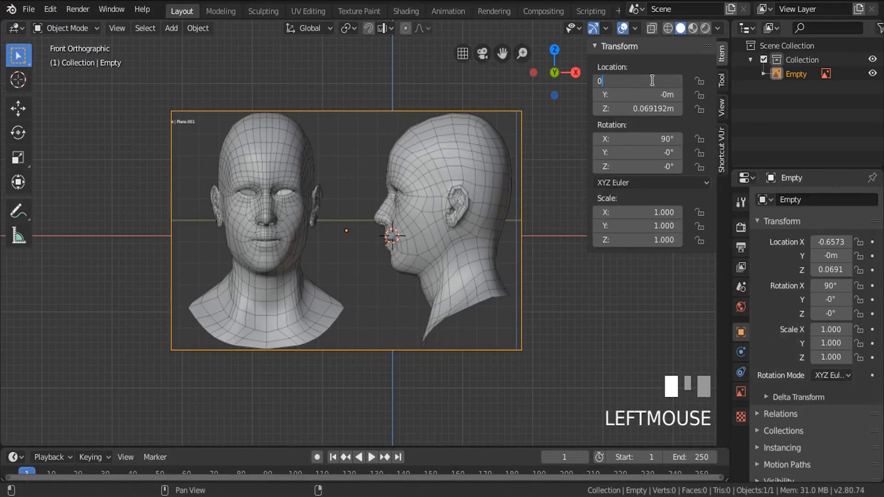
{"action": "key", "text": "Return"}
{"action": "left_click", "coordinate": [644, 109]}
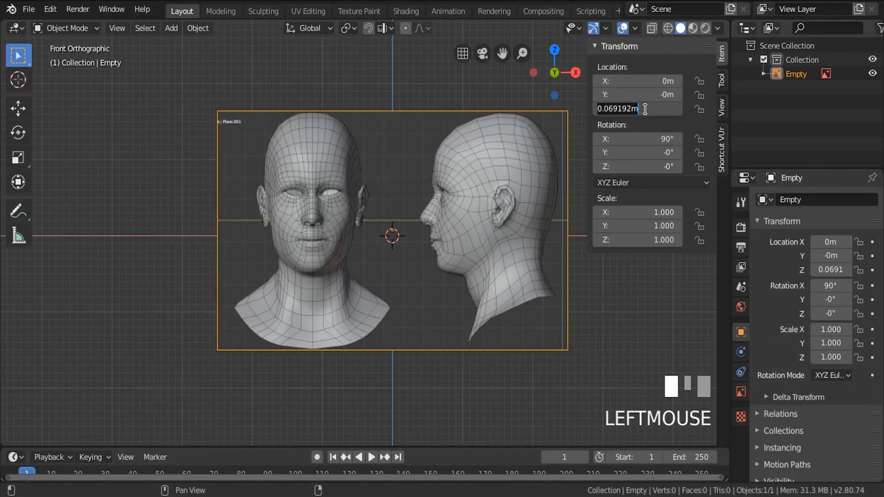
{"action": "type", "text": "0"}
{"action": "key", "text": "Return"}
{"action": "key", "text": "n"}
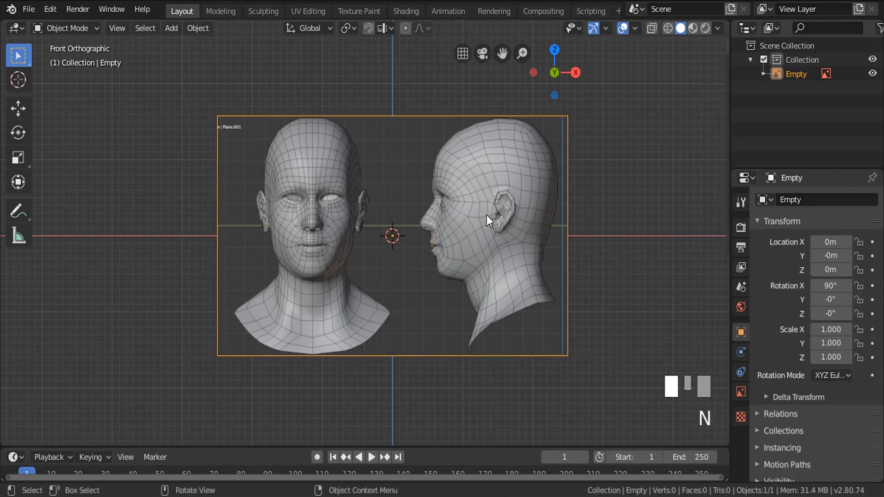
Activate the Move tool and duplicate the reference image in place, without offsetting the copy.
{"action": "middle_click_drag", "start_coordinate": [487, 215], "coordinate": [352, 202]}
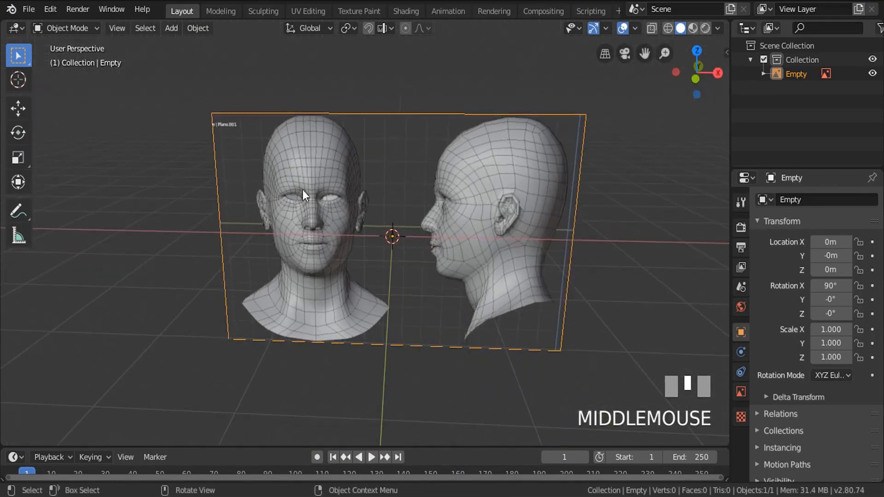
{"action": "key", "text": "KP_1"}
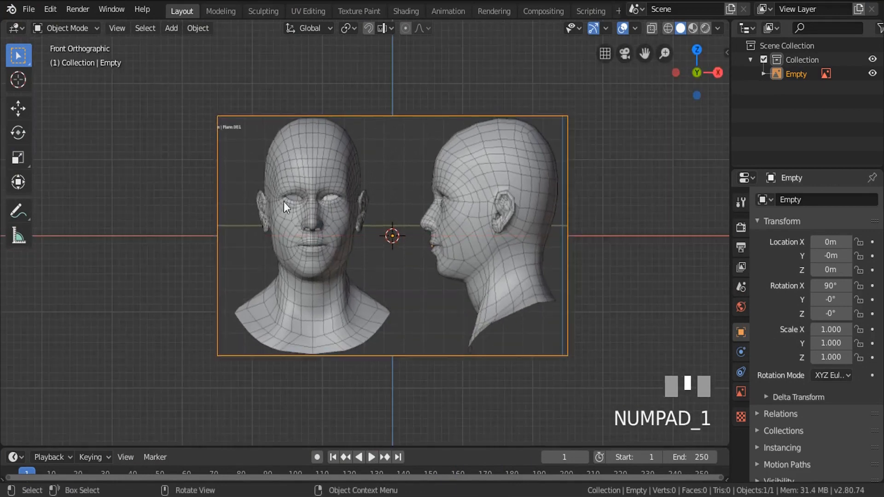
{"action": "middle_click_drag", "start_coordinate": [344, 205], "coordinate": [474, 247]}
{"action": "left_click", "coordinate": [18, 108]}
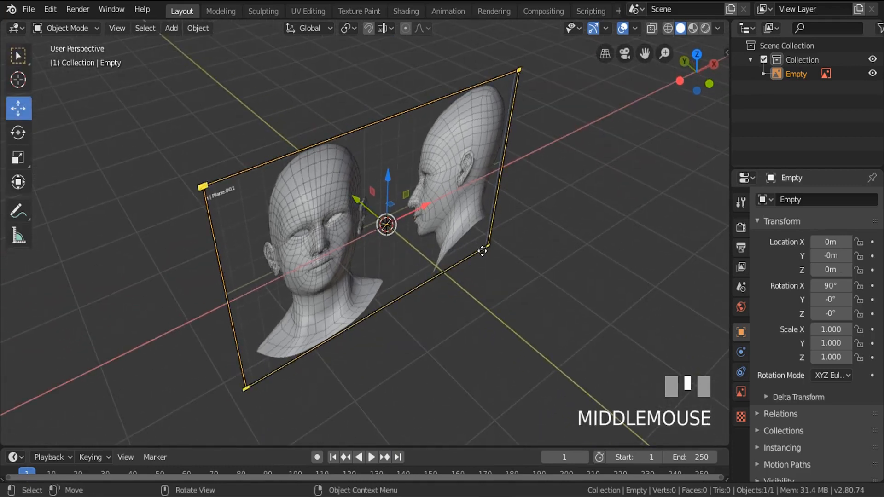
{"action": "key", "text": "shift+d"}
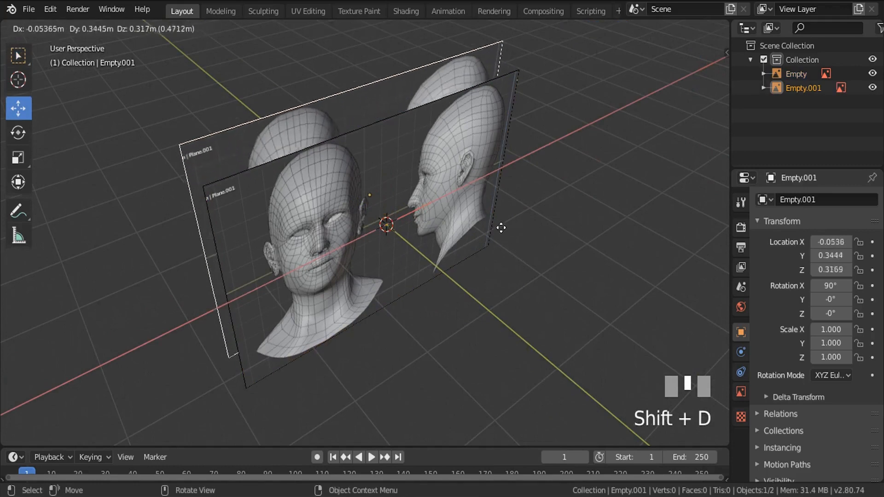
{"action": "right_click", "coordinate": [497, 221]}
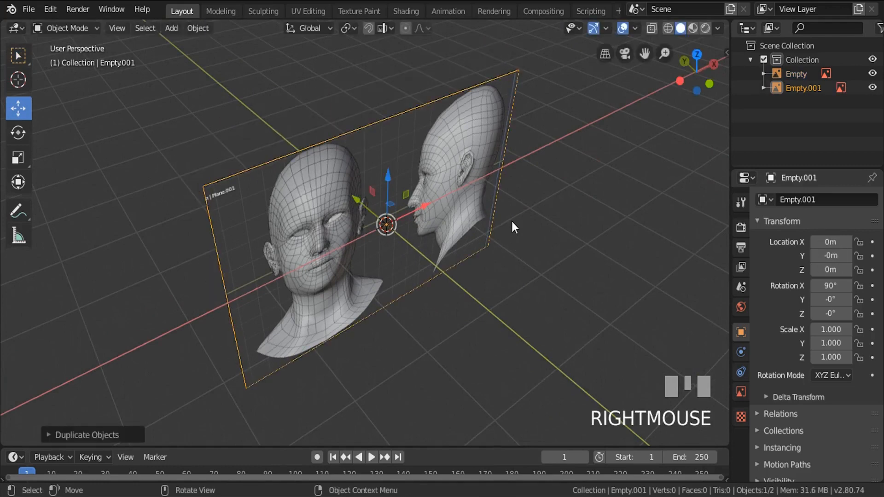
Set the duplicated reference image's Z rotation to -90°.
{"action": "key", "text": "n"}
{"action": "left_click_drag", "start_coordinate": [664, 167], "coordinate": [704, 166]}
{"action": "right_click", "coordinate": [650, 169]}
{"action": "left_click_drag", "start_coordinate": [649, 169], "coordinate": [608, 169]}
{"action": "left_click", "coordinate": [650, 169]}
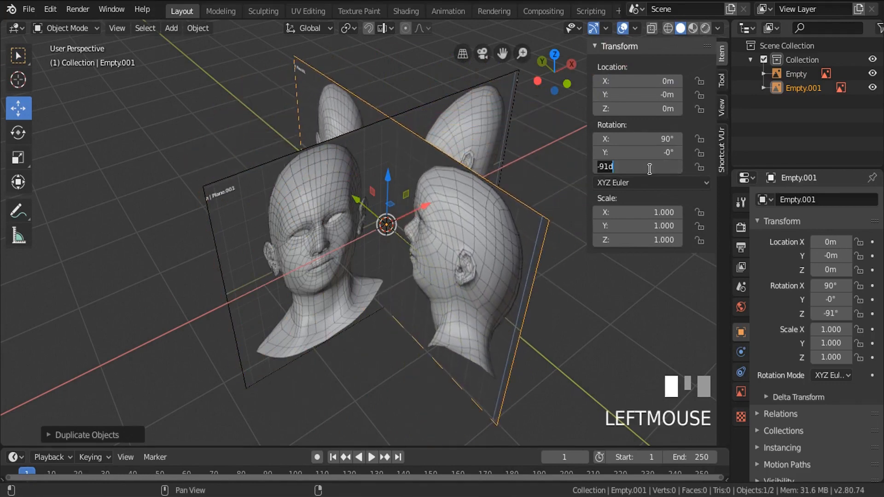
{"action": "type", "text": "-90"}
{"action": "key", "text": "KP_Enter"}
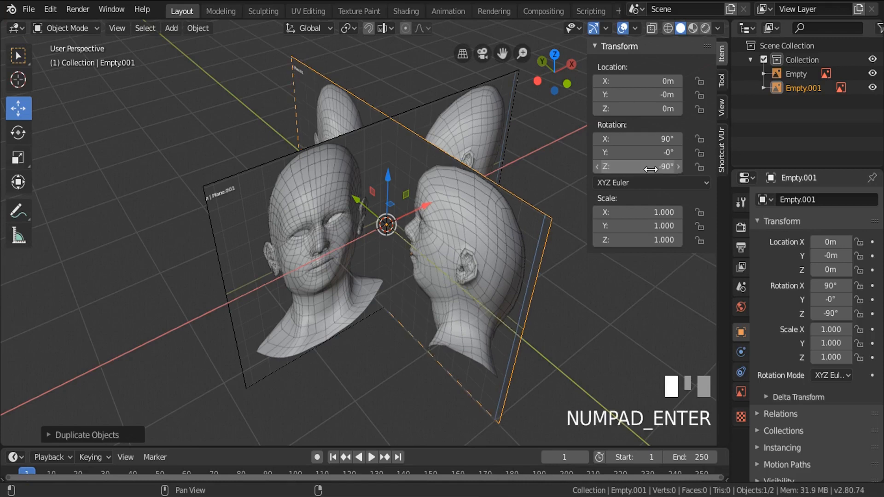
Move the rotated reference image about 3.9 m along the positive X axis.
{"action": "middle_click_drag", "start_coordinate": [350, 258], "coordinate": [414, 223]}
{"action": "key", "text": "n"}
{"action": "scroll", "coordinate": [337, 261], "scroll_direction": "down", "scroll_amount": 2}
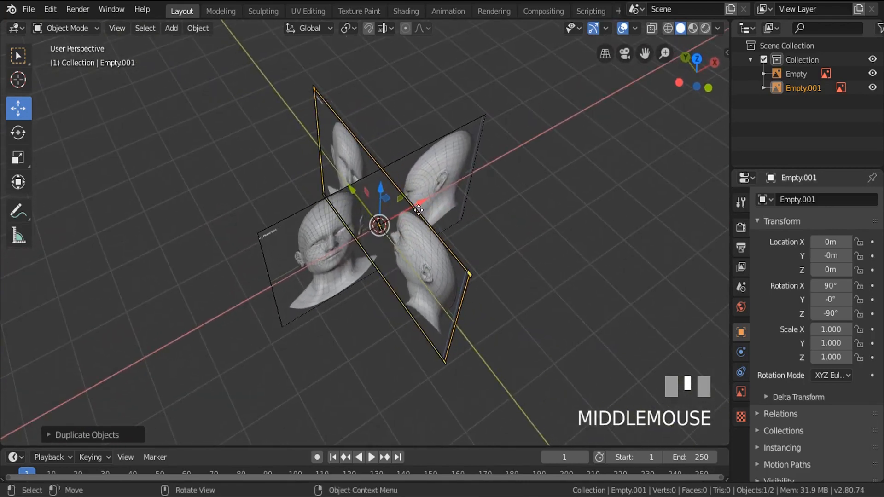
{"action": "left_click_drag", "start_coordinate": [419, 204], "coordinate": [453, 211]}
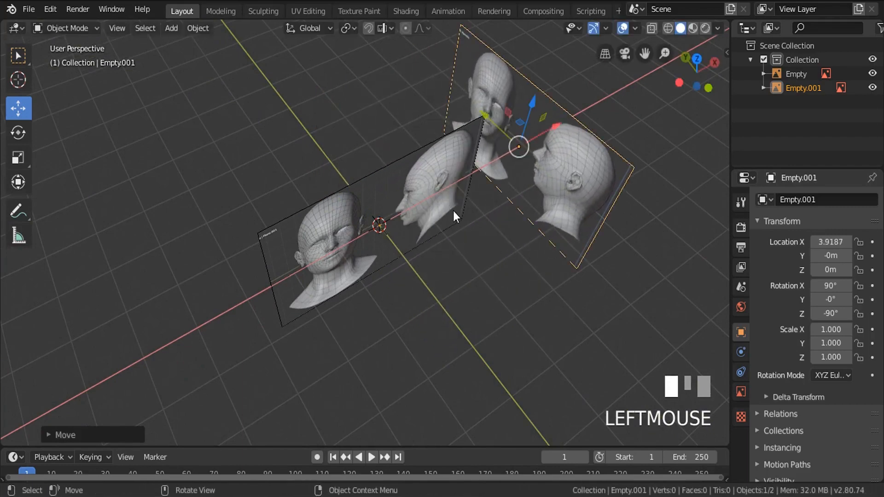
Move the original front reference image along the positive Y axis, more than 4 m behind the origin.
{"action": "left_click", "coordinate": [424, 200]}
{"action": "left_click_drag", "start_coordinate": [355, 192], "coordinate": [241, 92]}
{"action": "middle_click_drag", "start_coordinate": [319, 161], "coordinate": [384, 159]}
{"action": "middle_click_drag", "start_coordinate": [384, 161], "coordinate": [420, 211], "text": "shift"}
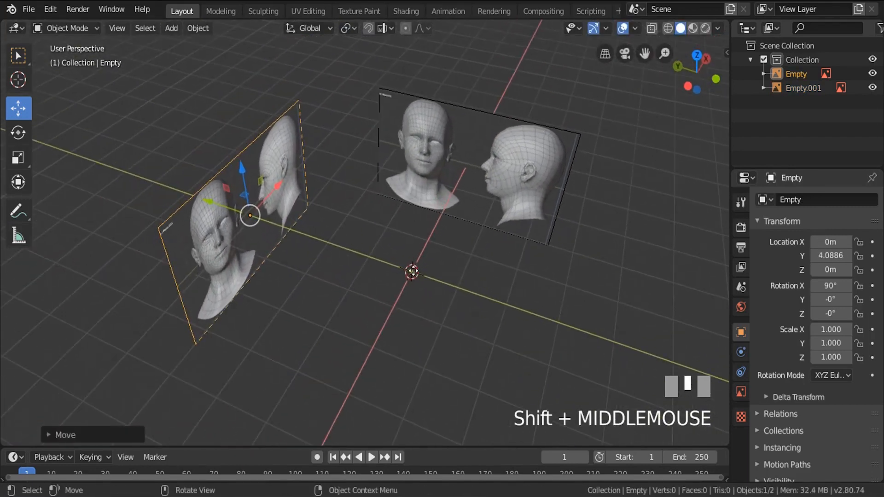
{"action": "left_click_drag", "start_coordinate": [209, 201], "coordinate": [179, 192]}
Move the rotated side reference image farther out along the X axis, to about 4.6 m.
{"action": "left_click", "coordinate": [437, 195]}
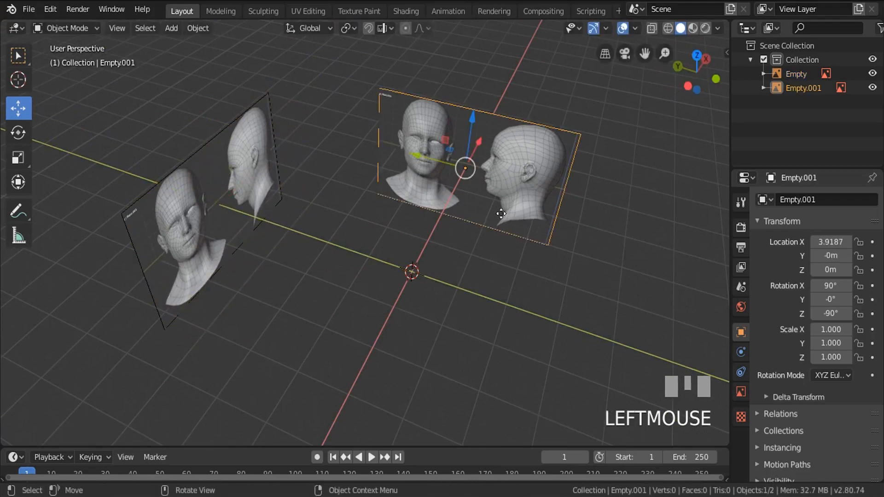
{"action": "middle_click_drag", "start_coordinate": [573, 162], "coordinate": [548, 167]}
{"action": "left_click_drag", "start_coordinate": [536, 165], "coordinate": [551, 153]}
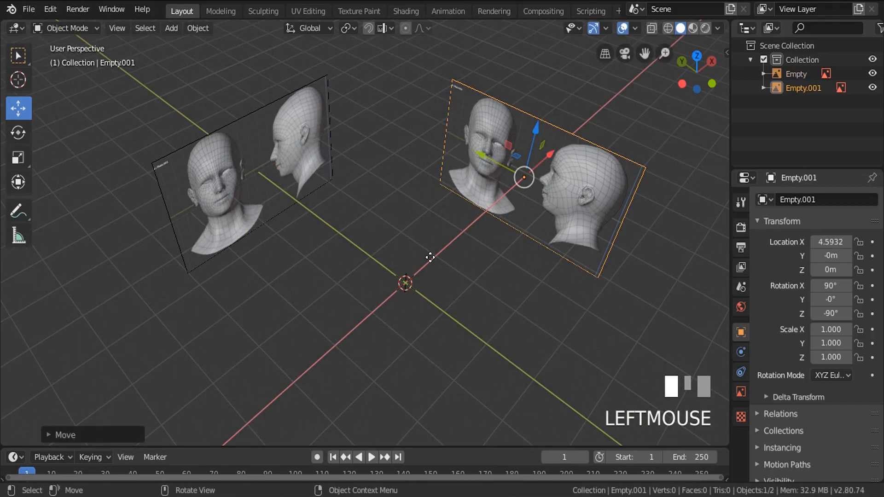
Add a mesh plane at the world origin.
{"action": "key", "text": "shift+a"}
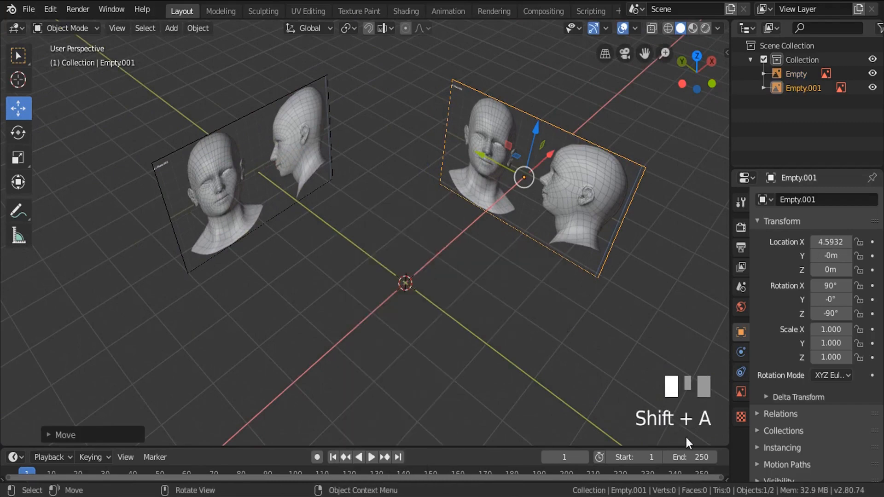
{"action": "key", "text": "shift+a"}
{"action": "mouse_move", "coordinate": [304, 225]}
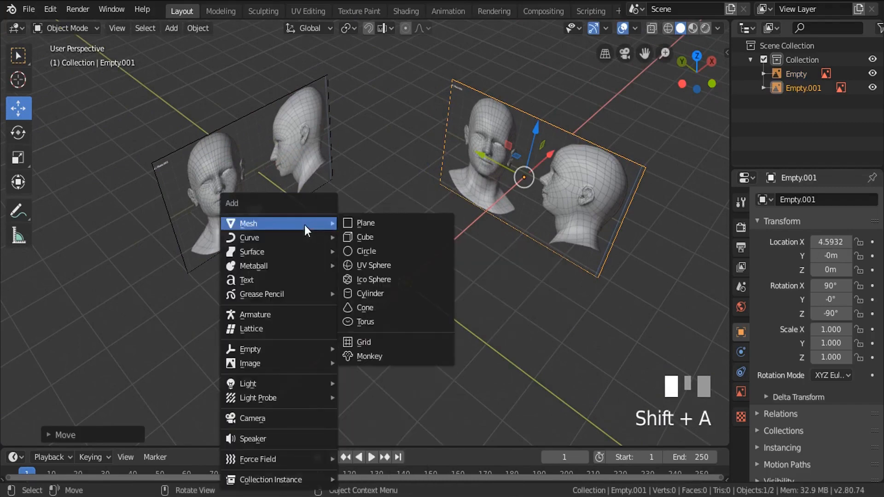
{"action": "left_click", "coordinate": [360, 223]}
{"action": "middle_click_drag", "start_coordinate": [454, 294], "coordinate": [444, 268]}
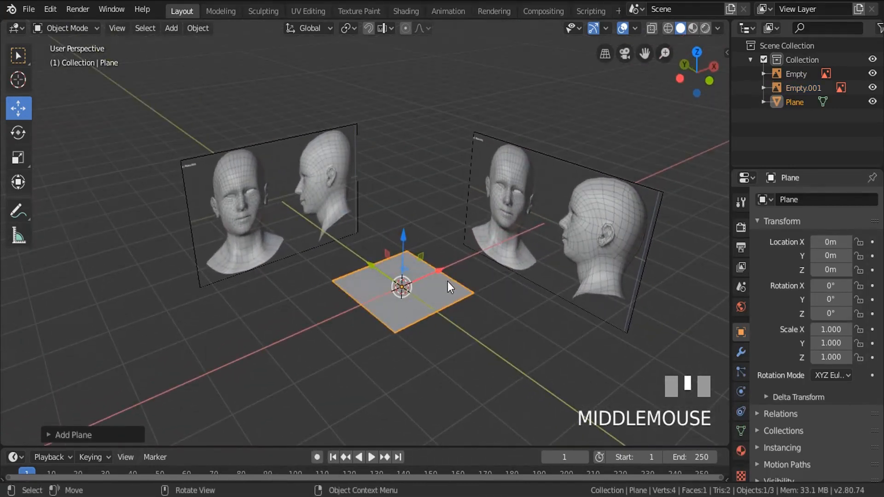
Rotate the plane 90° about the X axis and scale it uniformly down to about 0.23.
{"action": "key", "text": "r"}
{"action": "key", "text": "x"}
{"action": "key", "text": "9"}
{"action": "key", "text": "0"}
{"action": "key", "text": "KP_Enter"}
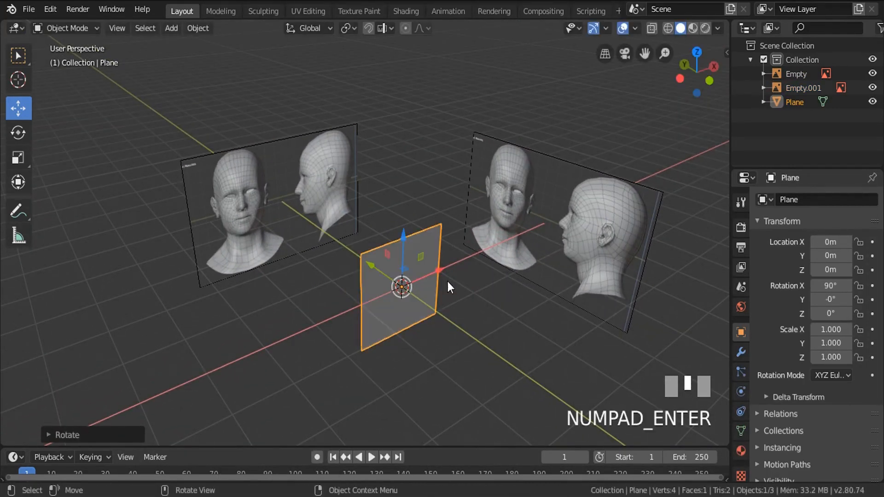
{"action": "key", "text": "s"}
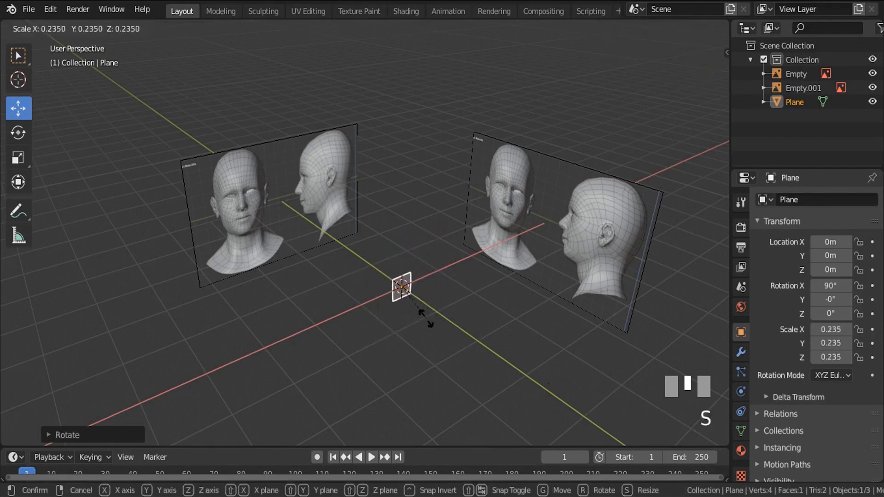
{"action": "left_click", "coordinate": [424, 319]}
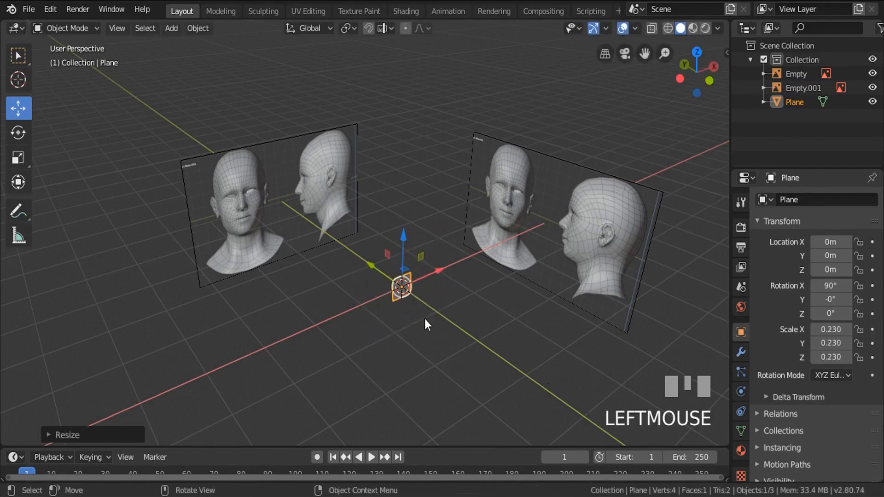
{"action": "key", "text": "KP_3"}
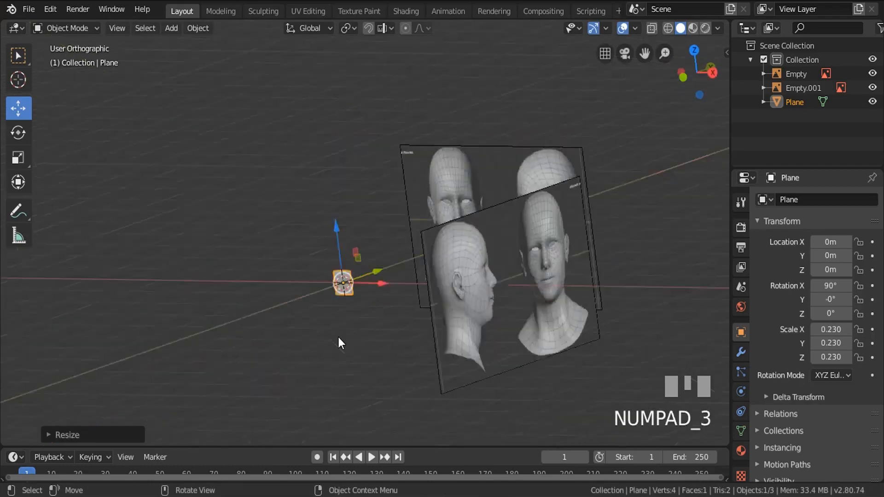
{"action": "key", "text": "KP_1"}
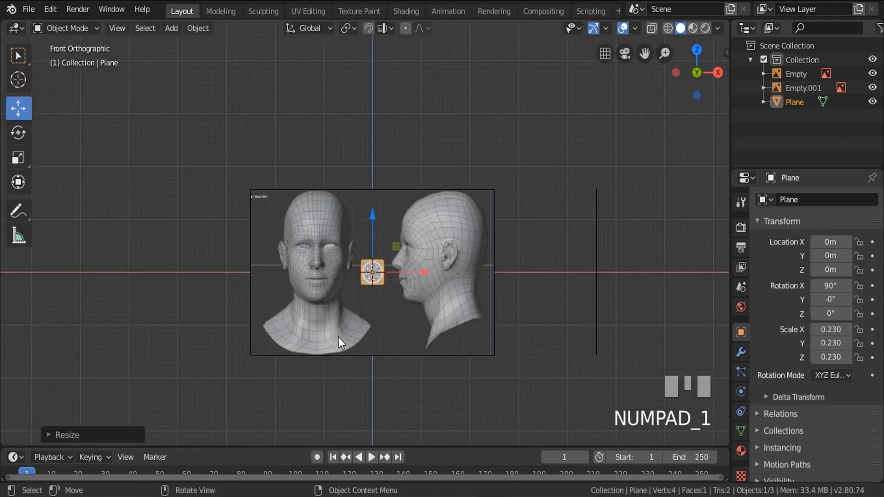
{"action": "middle_click_drag", "start_coordinate": [338, 337], "coordinate": [421, 448]}
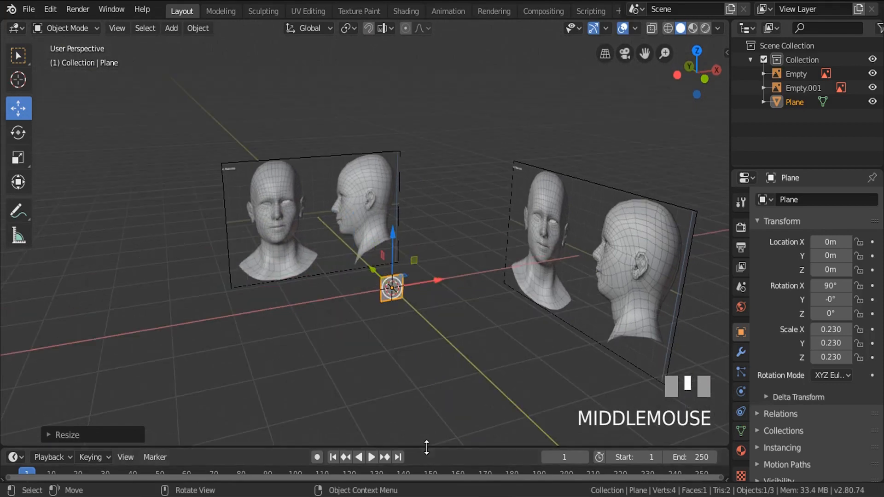
Remove the timeline by joining its area into the 3D viewport, and split the viewport into two side-by-side views.
{"action": "left_click_drag", "start_coordinate": [427, 447], "coordinate": [262, 382]}
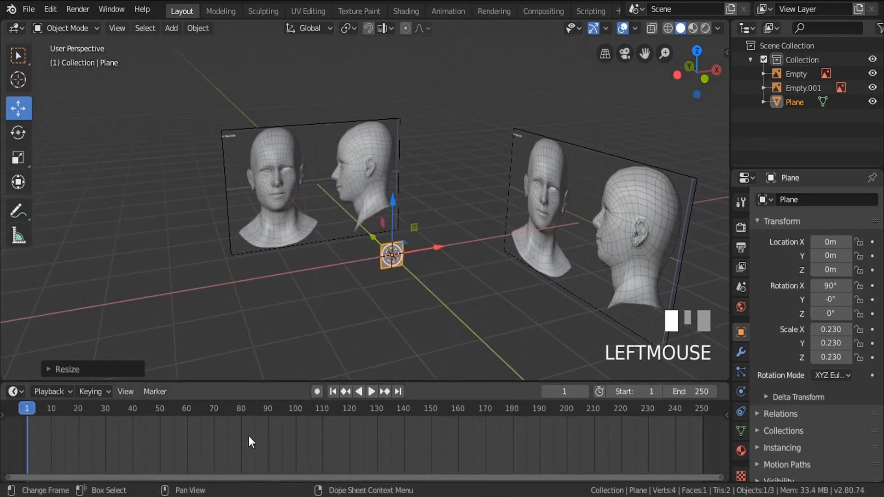
{"action": "right_click", "coordinate": [447, 380]}
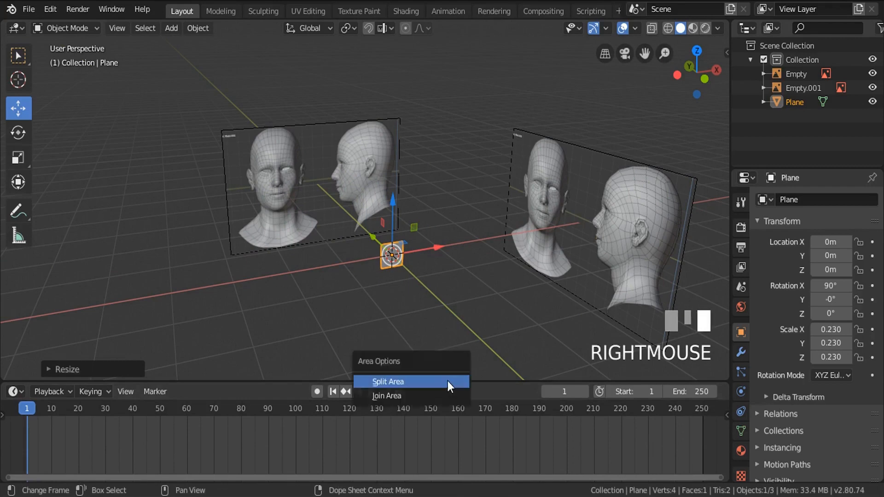
{"action": "left_click", "coordinate": [426, 395]}
{"action": "left_click", "coordinate": [400, 451]}
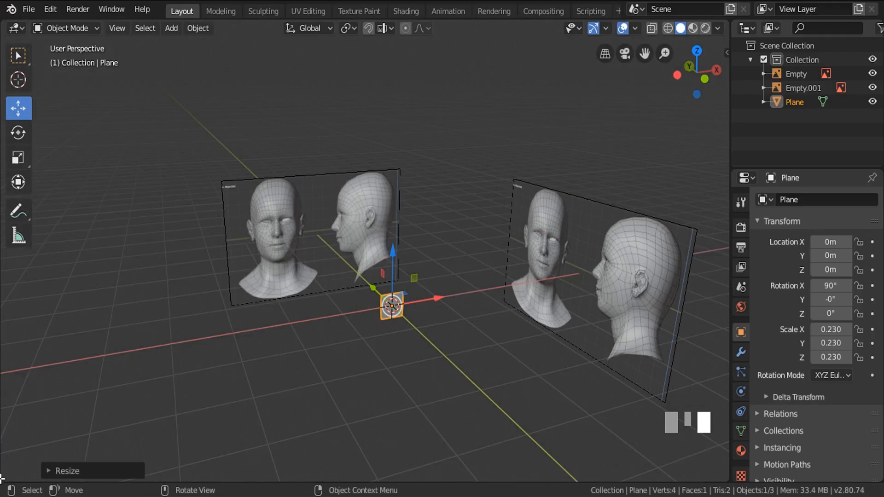
{"action": "left_click_drag", "start_coordinate": [4, 479], "coordinate": [374, 459]}
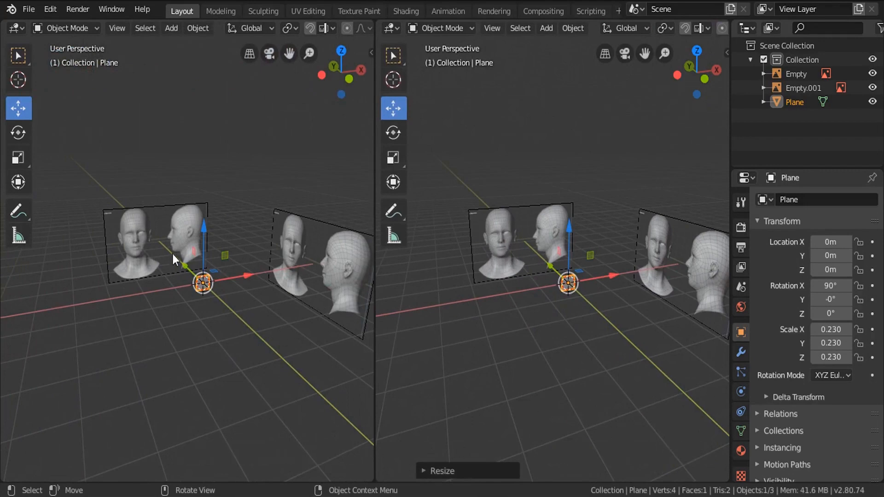
Show the first viewport in front orthographic view and move the plane along X to about -1.169 m, over the face.
{"action": "key", "text": "KP_1"}
{"action": "scroll", "coordinate": [172, 253], "scroll_direction": "up", "scroll_amount": 4}
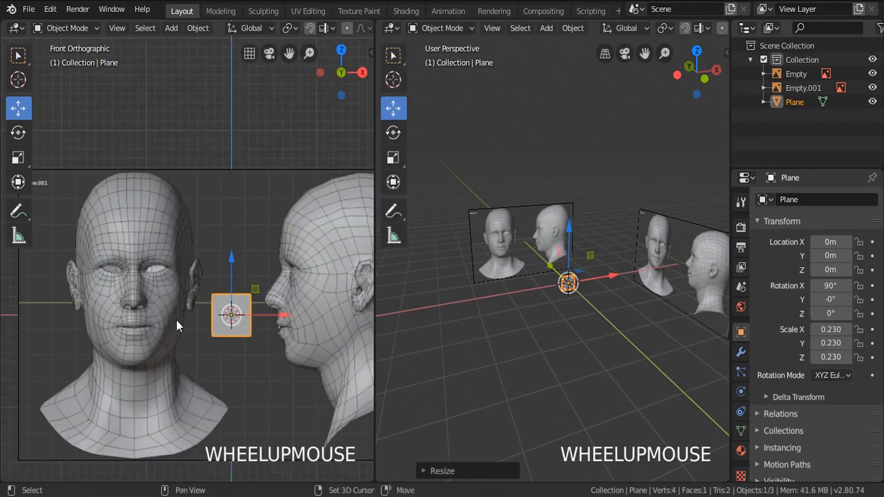
{"action": "middle_click_drag", "start_coordinate": [177, 320], "coordinate": [314, 263], "text": "shift"}
{"action": "left_click_drag", "start_coordinate": [314, 263], "coordinate": [214, 263]}
Show the second viewport in right orthographic view and move the plane along Y to about -0.733 m, onto the profile head.
{"action": "key", "text": "KP_3"}
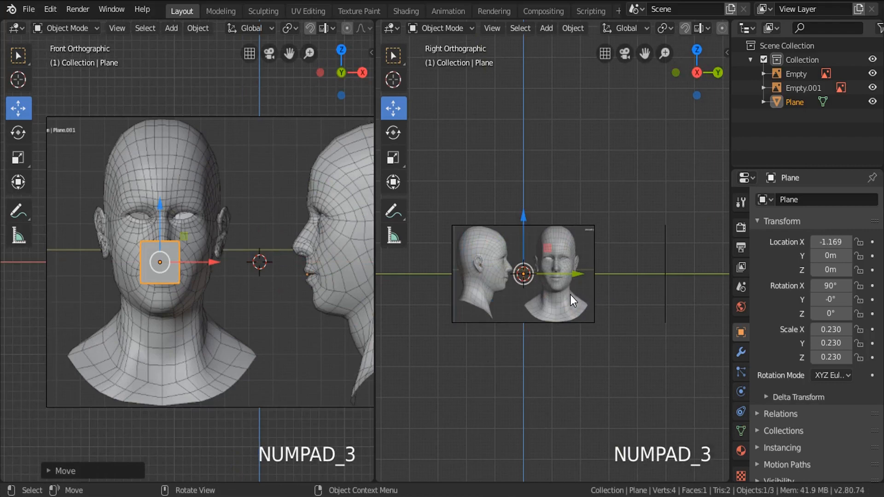
{"action": "scroll", "coordinate": [559, 271], "scroll_direction": "up", "scroll_amount": 4}
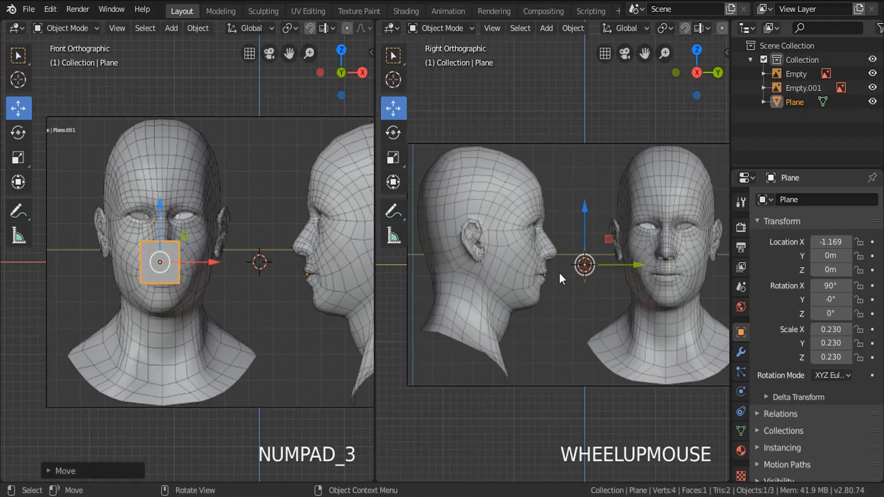
{"action": "left_click_drag", "start_coordinate": [634, 264], "coordinate": [581, 267]}
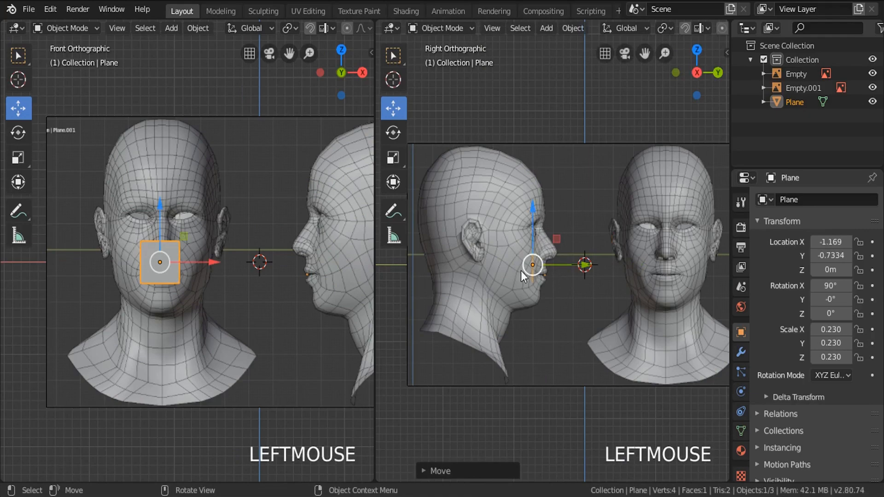
Move the side reference image along X to about -6.03 m and return its viewport to right orthographic view.
{"action": "middle_click_drag", "start_coordinate": [555, 218], "coordinate": [575, 318]}
{"action": "scroll", "coordinate": [567, 215], "scroll_direction": "down", "scroll_amount": 3}
{"action": "scroll", "coordinate": [562, 255], "scroll_direction": "down", "scroll_amount": 5}
{"action": "left_click", "coordinate": [568, 304]}
{"action": "left_click_drag", "start_coordinate": [575, 317], "coordinate": [582, 225]}
{"action": "key", "text": "KP_1"}
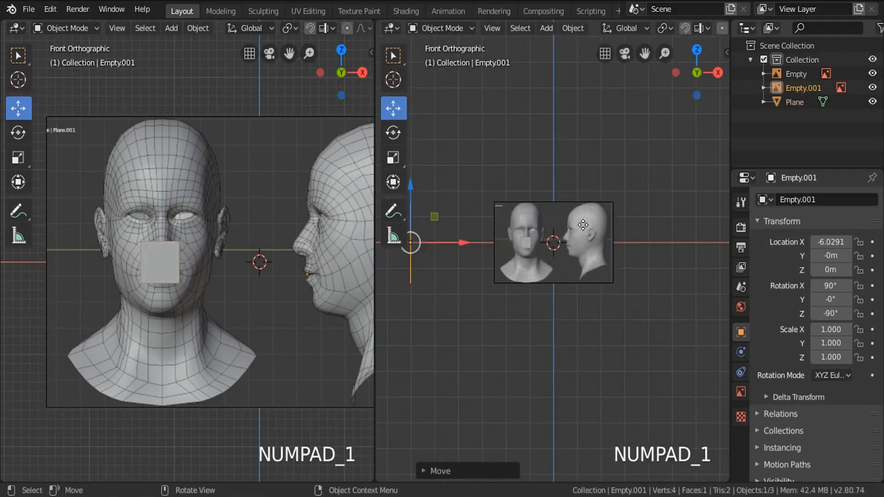
{"action": "key", "text": "KP_3"}
{"action": "scroll", "coordinate": [558, 262], "scroll_direction": "up", "scroll_amount": 5}
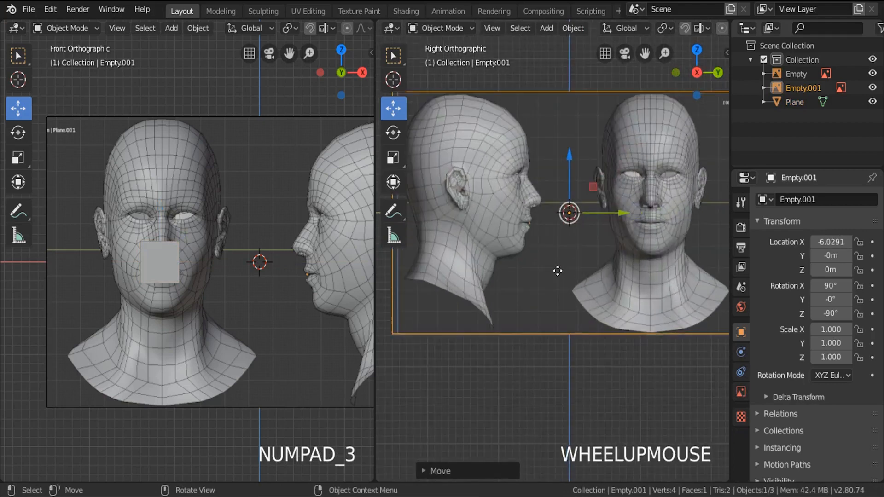
Select the plane and extrude its face about 0.36 m along the Y axis into a box.
{"action": "key", "text": "a"}
{"action": "key", "text": "a"}
{"action": "key", "text": "a"}
{"action": "left_click", "coordinate": [519, 227]}
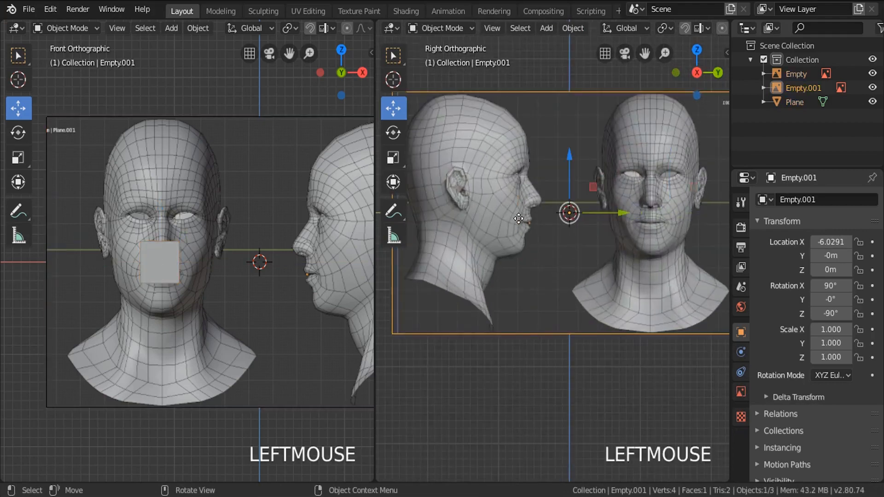
{"action": "middle_click_drag", "start_coordinate": [550, 232], "coordinate": [530, 219]}
{"action": "left_click", "coordinate": [525, 217]}
{"action": "scroll", "coordinate": [531, 215], "scroll_direction": "up", "scroll_amount": 4}
{"action": "key", "text": "Tab"}
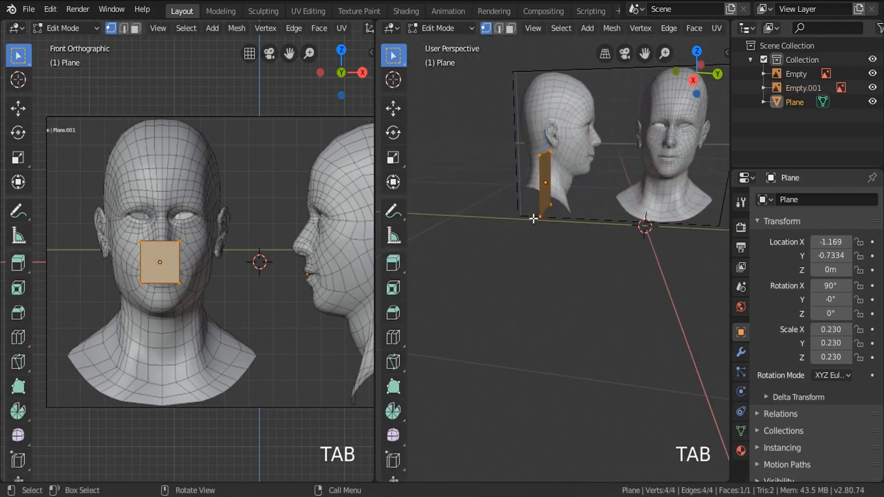
{"action": "key", "text": "e"}
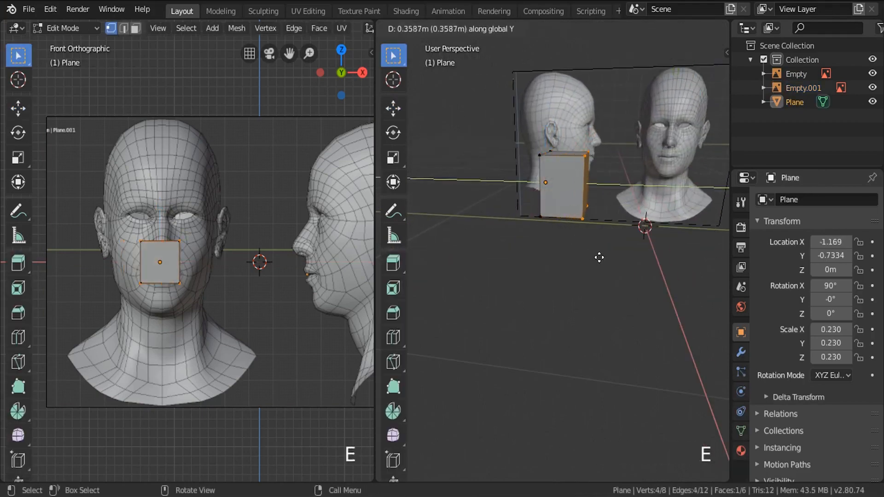
{"action": "left_click", "coordinate": [600, 258]}
{"action": "key", "text": "Tab"}
Cut a vertical edge loop through the middle of the box, with the viewports in front and right orthographic views.
{"action": "key", "text": "KP_1"}
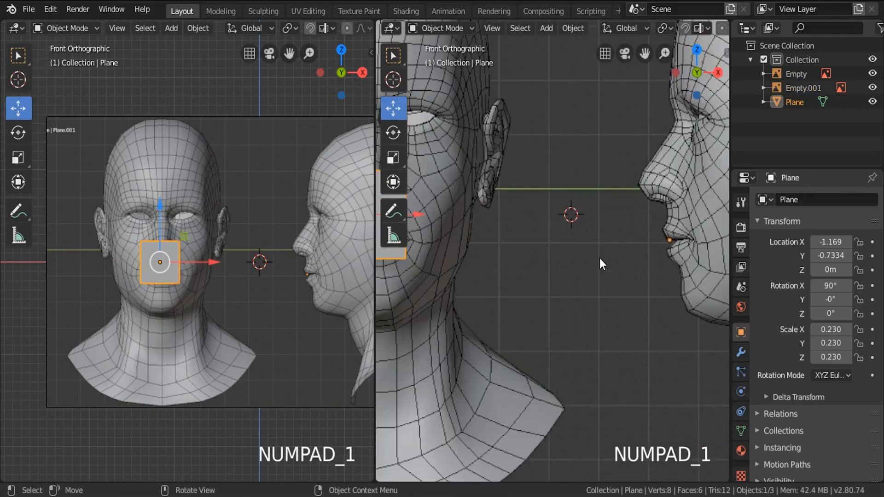
{"action": "key", "text": "KP_3"}
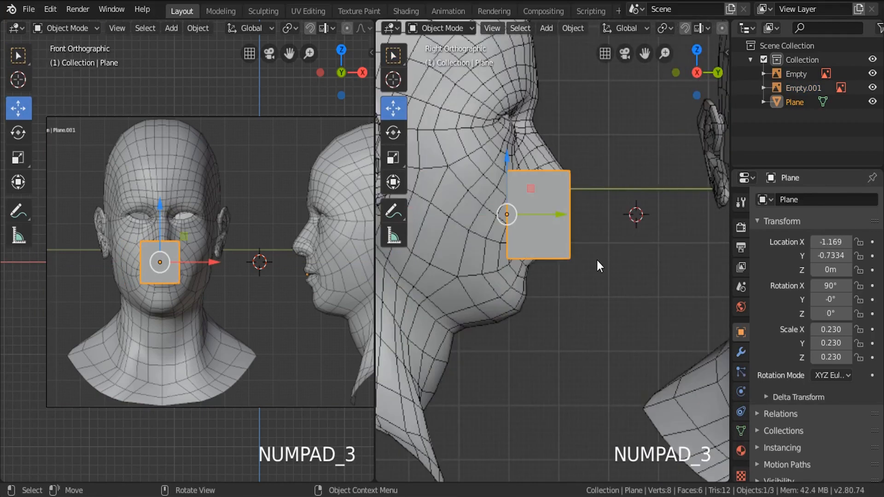
{"action": "key", "text": "a"}
{"action": "left_click", "coordinate": [559, 219]}
{"action": "middle_click_drag", "start_coordinate": [532, 234], "coordinate": [568, 220], "text": "shift"}
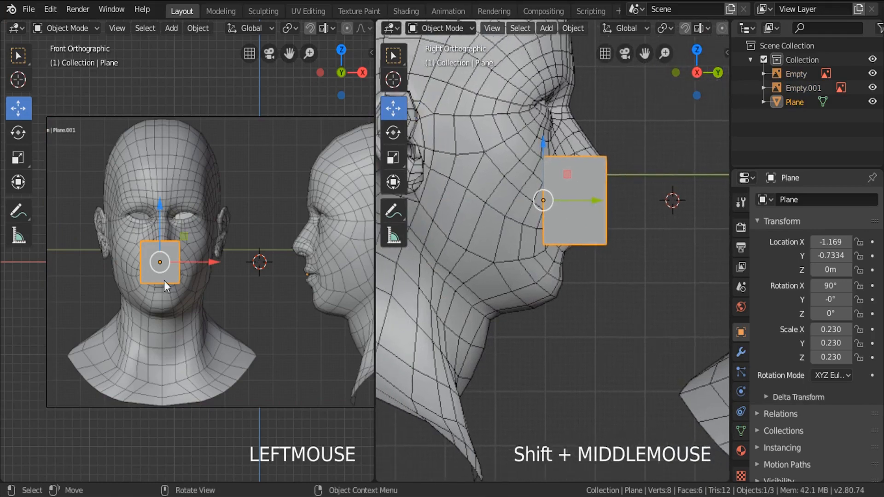
{"action": "scroll", "coordinate": [148, 261], "scroll_direction": "up", "scroll_amount": 6}
{"action": "key", "text": "Tab"}
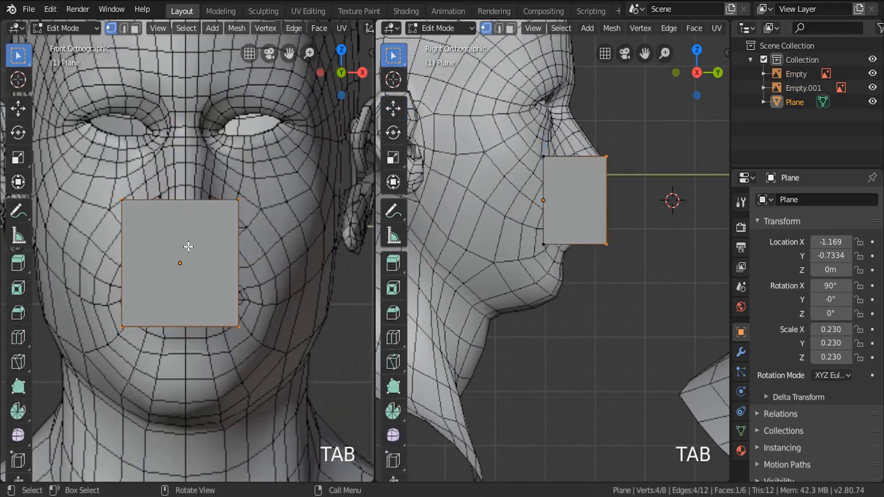
{"action": "key", "text": "a"}
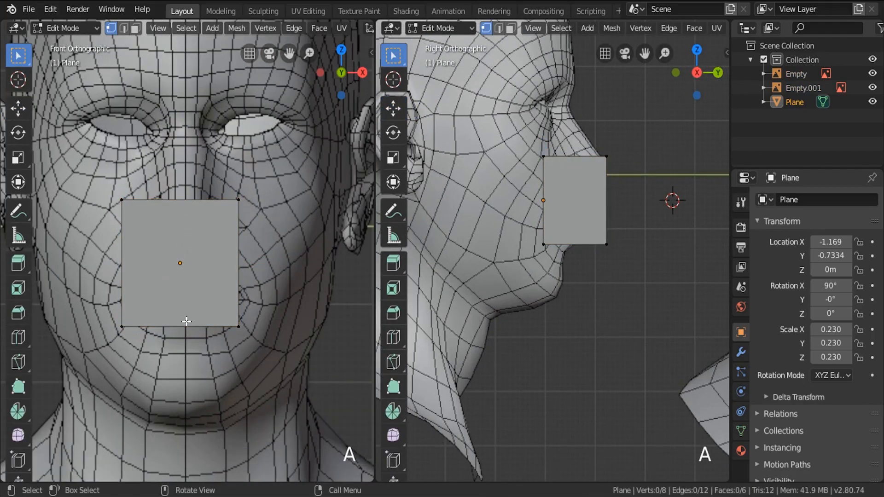
{"action": "key", "text": "ctrl+r"}
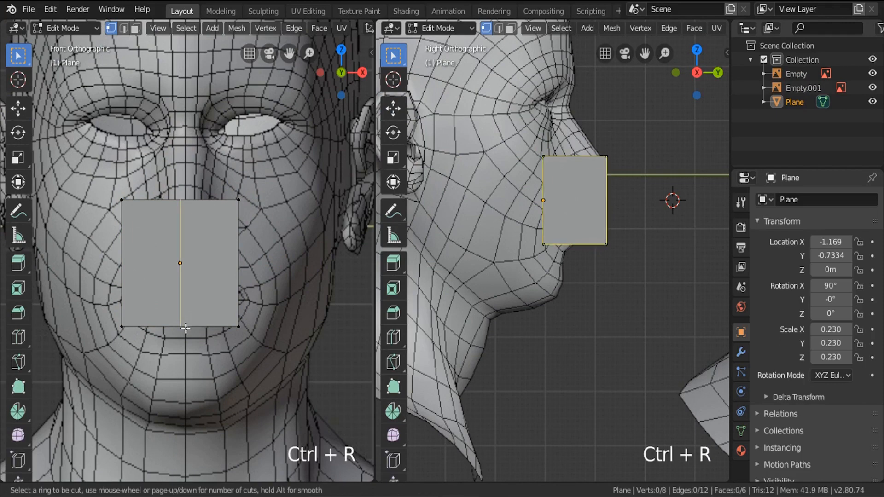
{"action": "left_click", "coordinate": [186, 327]}
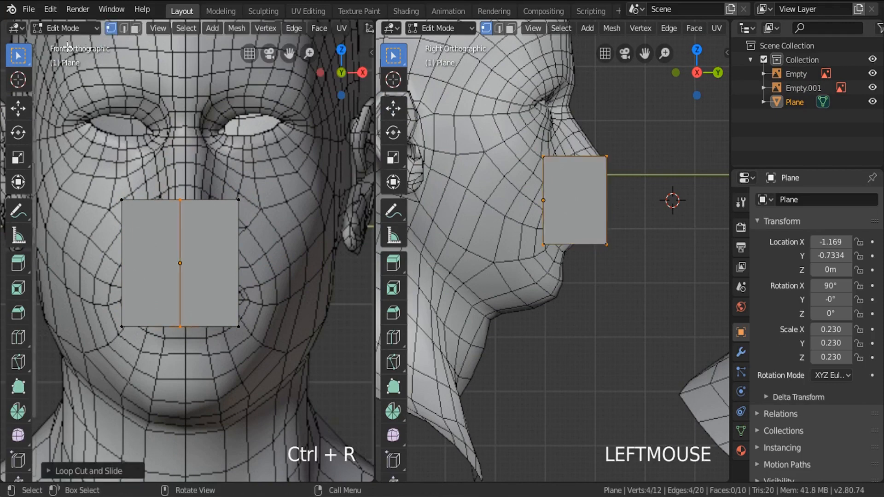
Move the centre edge loop slightly along X onto the midline of the reference face, with wireframe shading in the front view.
{"action": "left_click", "coordinate": [123, 28]}
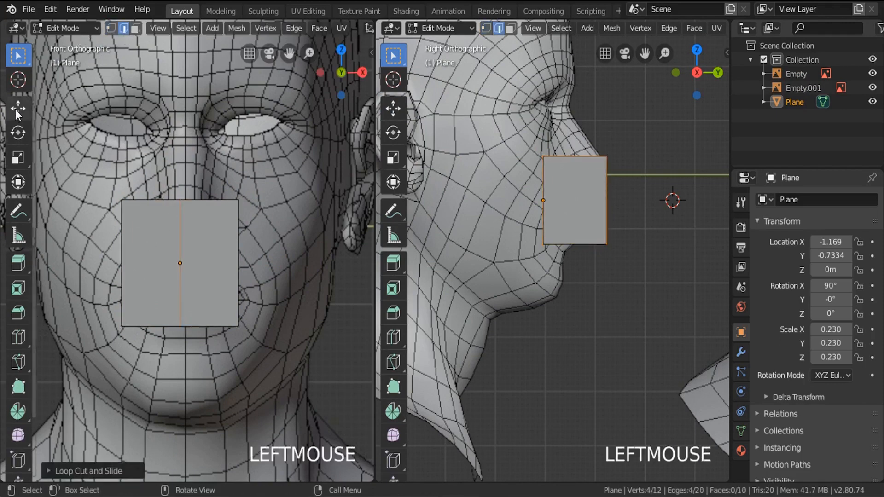
{"action": "left_click", "coordinate": [17, 110]}
{"action": "left_click_drag", "start_coordinate": [222, 263], "coordinate": [229, 264]}
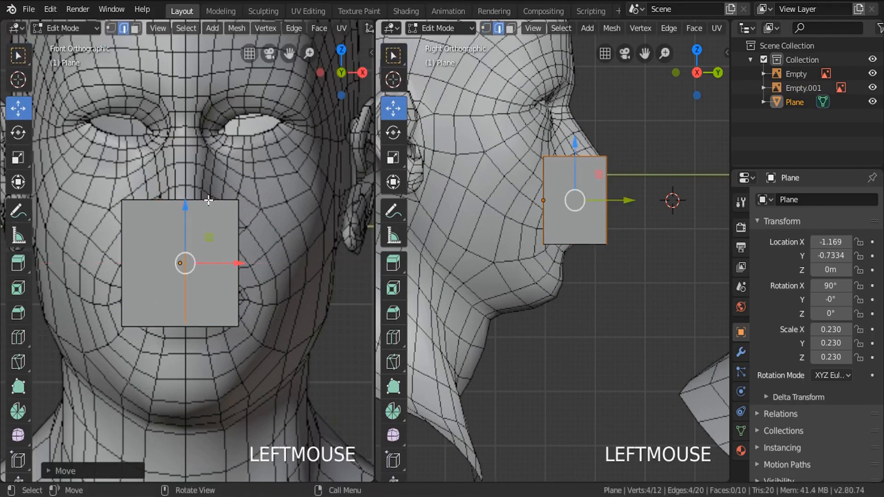
{"action": "key", "text": "z"}
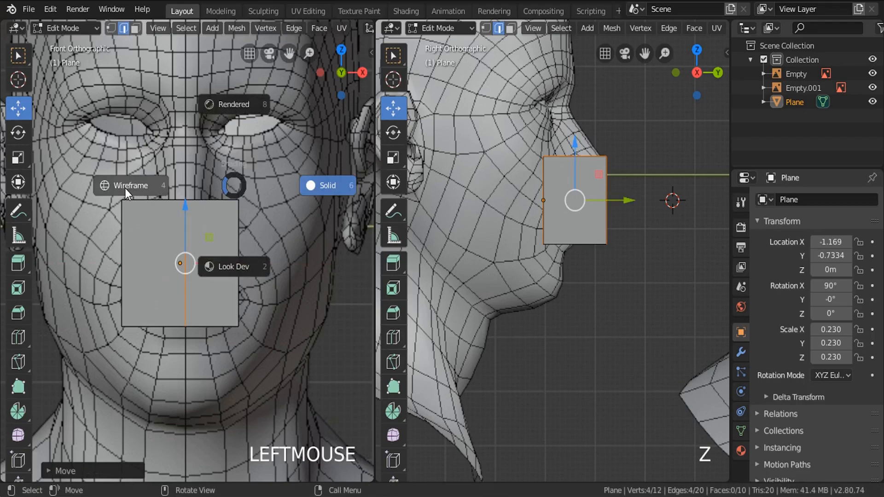
{"action": "key", "text": "z"}
{"action": "scroll", "coordinate": [201, 258], "scroll_direction": "up", "scroll_amount": 4}
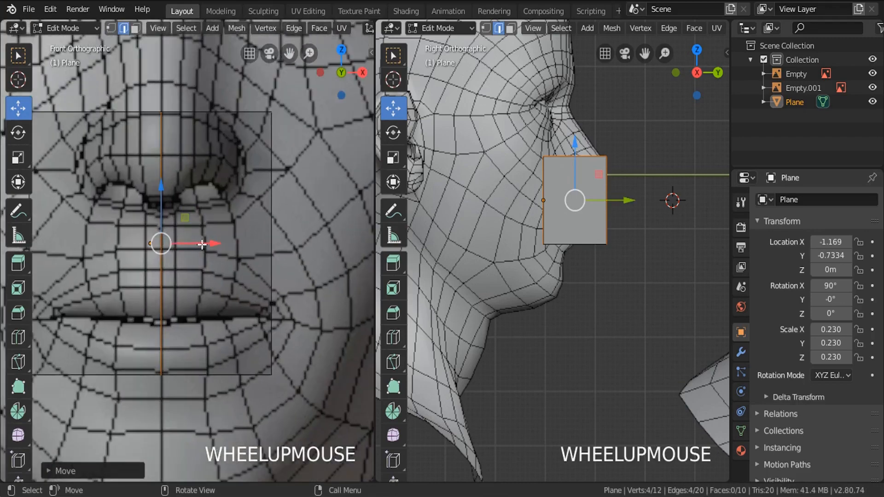
{"action": "left_click_drag", "start_coordinate": [203, 244], "coordinate": [203, 244]}
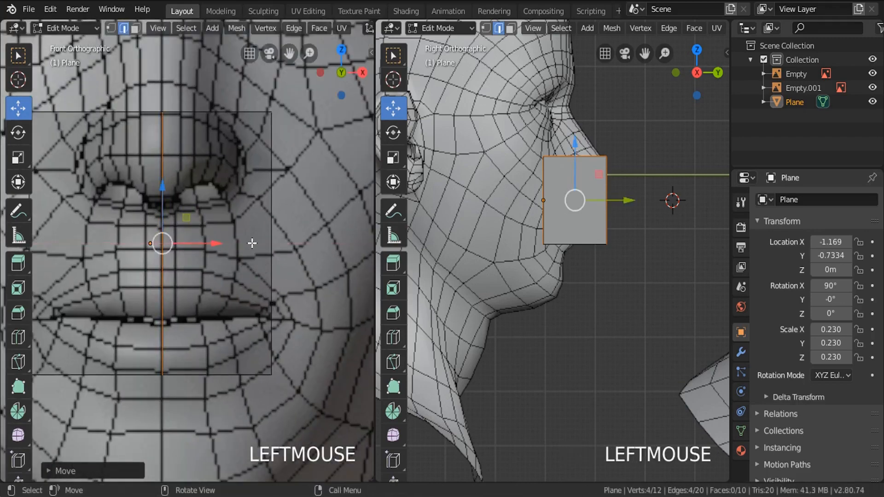
{"action": "scroll", "coordinate": [251, 242], "scroll_direction": "down", "scroll_amount": 3}
Select the faces of the box's left half as seen from the front and delete them.
{"action": "left_click", "coordinate": [135, 28]}
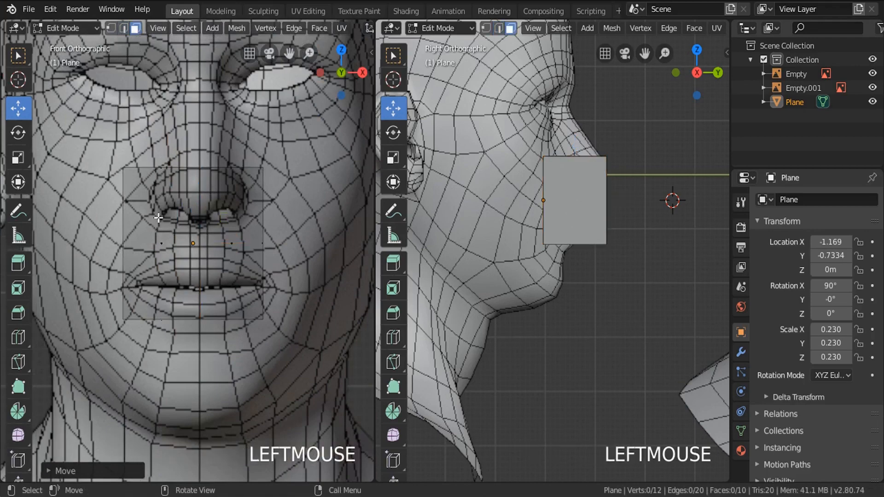
{"action": "left_click", "coordinate": [160, 243]}
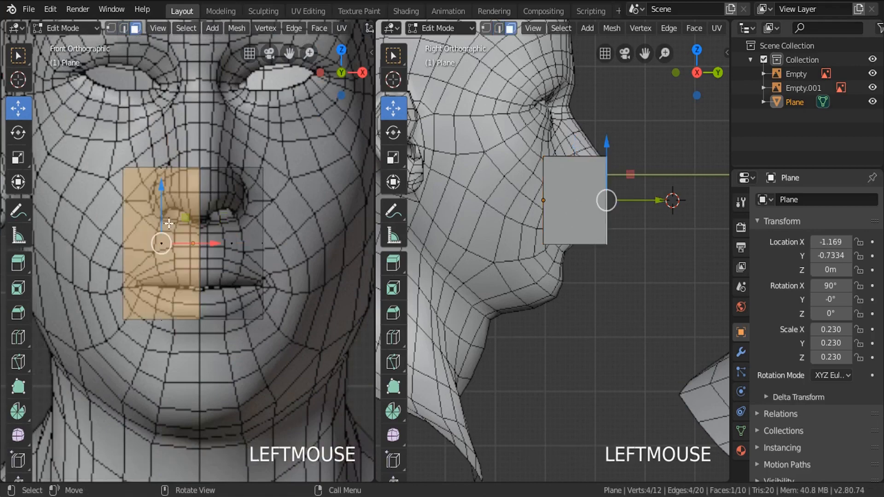
{"action": "middle_click_drag", "start_coordinate": [169, 224], "coordinate": [202, 301]}
{"action": "key", "text": "KP_Decimal"}
{"action": "scroll", "coordinate": [180, 276], "scroll_direction": "down", "scroll_amount": 4}
{"action": "left_click", "coordinate": [176, 330], "text": "alt"}
{"action": "left_click", "coordinate": [290, 240], "text": "shift"}
{"action": "key", "text": "x"}
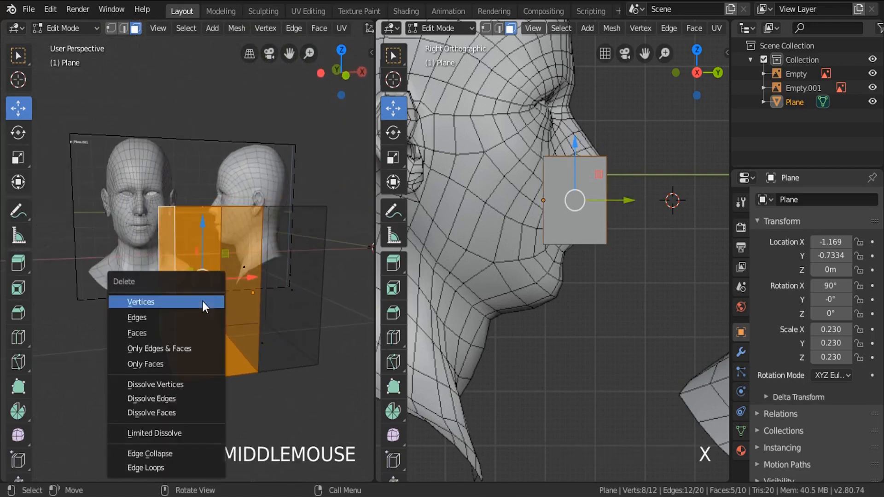
{"action": "left_click", "coordinate": [166, 332]}
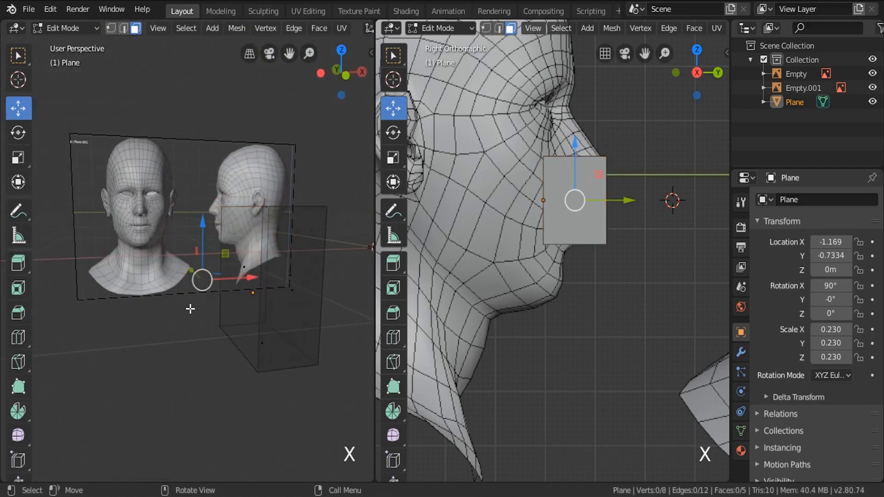
Delete every face of the remaining half box except the upright one lying in the original plane's position.
{"action": "middle_click_drag", "start_coordinate": [190, 309], "coordinate": [220, 296]}
{"action": "key", "text": "KP_1"}
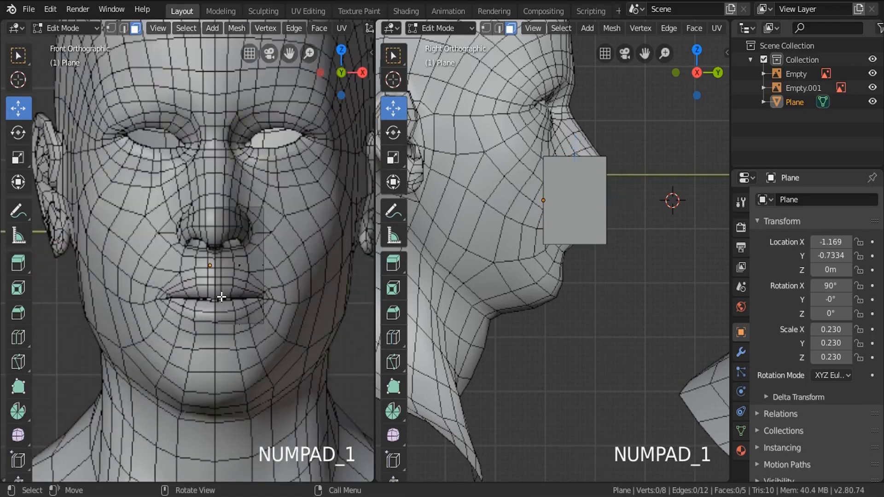
{"action": "middle_click_drag", "start_coordinate": [192, 260], "coordinate": [217, 286]}
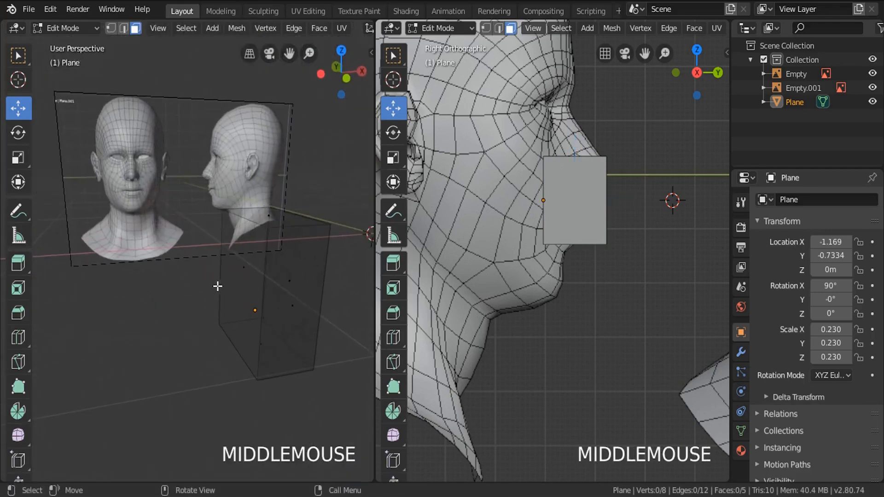
{"action": "left_click", "coordinate": [291, 312]}
{"action": "middle_click_drag", "start_coordinate": [291, 313], "coordinate": [288, 334]}
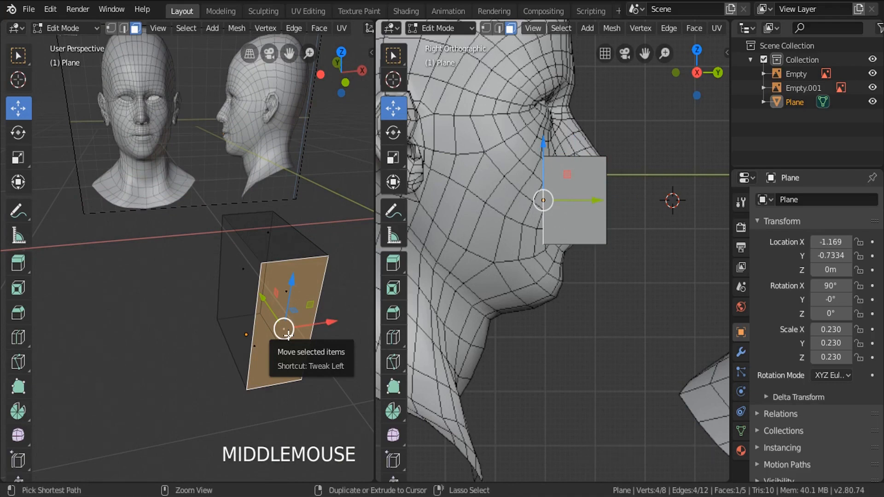
{"action": "key", "text": "ctrl+i"}
{"action": "middle_click_drag", "start_coordinate": [246, 314], "coordinate": [260, 294]}
{"action": "key", "text": "x"}
{"action": "left_click", "coordinate": [286, 300]}
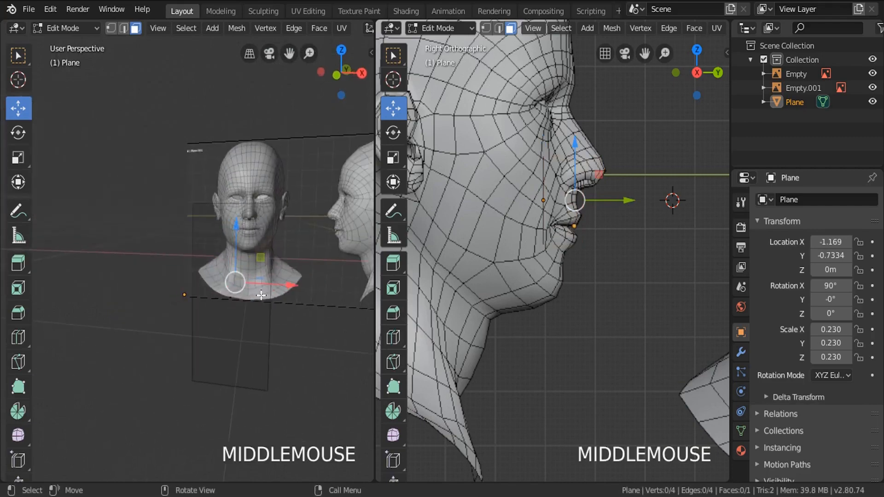
Select the remaining half-plane face and move it forward along Y to the lips of the side reference.
{"action": "left_click", "coordinate": [217, 318]}
{"action": "key", "text": "KP_1"}
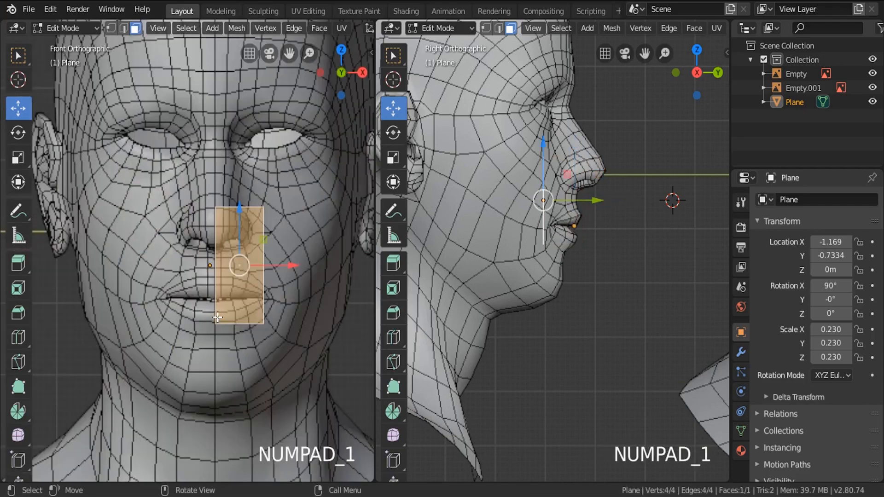
{"action": "scroll", "coordinate": [252, 243], "scroll_direction": "up", "scroll_amount": 4}
{"action": "left_click_drag", "start_coordinate": [594, 201], "coordinate": [626, 210]}
{"action": "scroll", "coordinate": [598, 201], "scroll_direction": "up", "scroll_amount": 5}
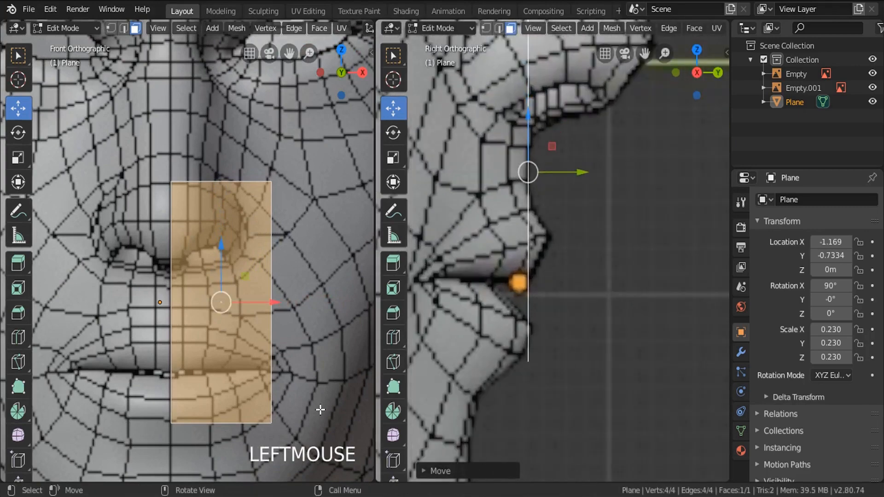
Scale the half-plane face down to a small square the size of one reference grid cell, squashing it along Z.
{"action": "key", "text": "s"}
{"action": "left_click", "coordinate": [238, 321]}
{"action": "middle_click_drag", "start_coordinate": [238, 322], "coordinate": [237, 232], "text": "shift"}
{"action": "key", "text": "s"}
{"action": "key", "text": "z"}
{"action": "left_click", "coordinate": [245, 306]}
{"action": "scroll", "coordinate": [230, 292], "scroll_direction": "up", "scroll_amount": 2}
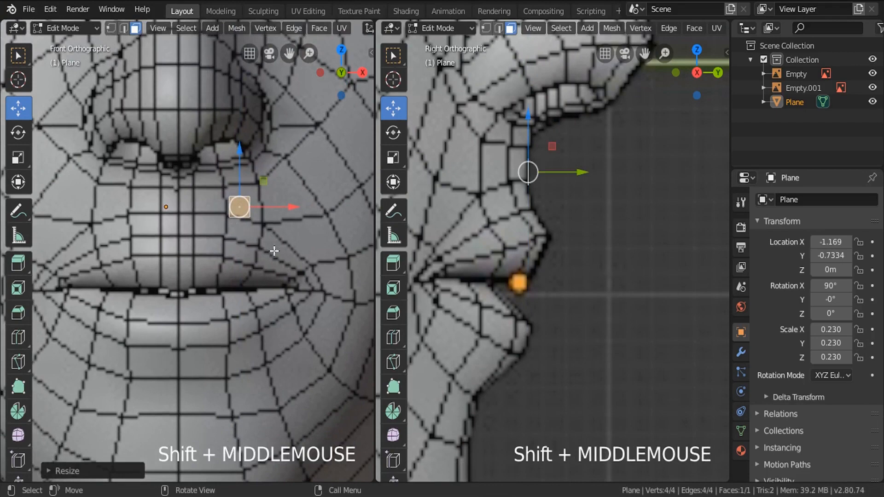
Move the small face against the midline above the upper lip and pull its outer edge along X onto the reference grid line.
{"action": "scroll", "coordinate": [232, 231], "scroll_direction": "up", "scroll_amount": 3}
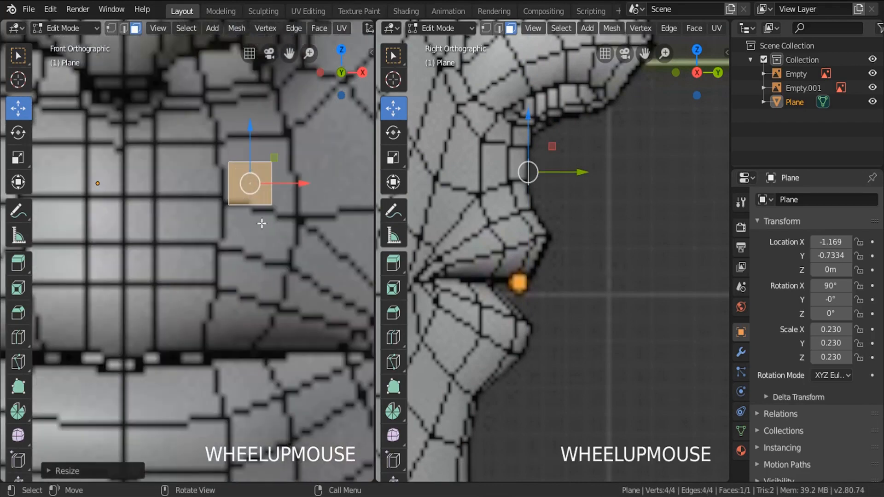
{"action": "key", "text": "g"}
{"action": "left_click", "coordinate": [158, 260]}
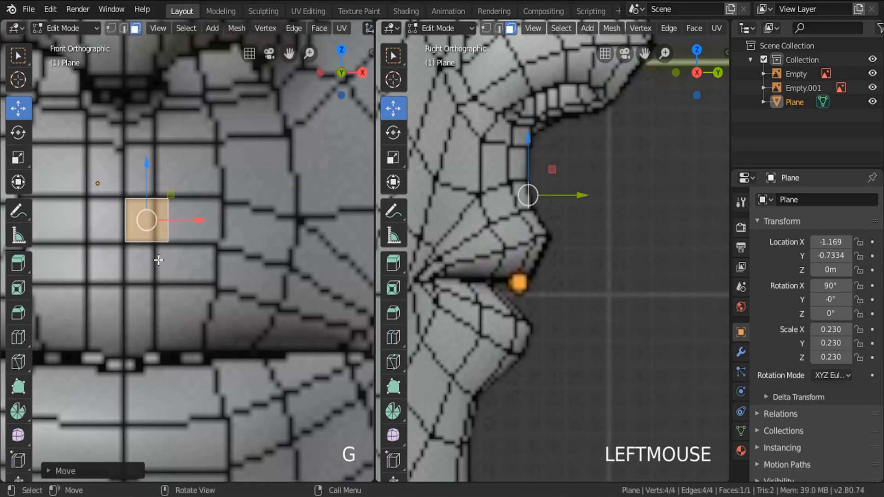
{"action": "left_click", "coordinate": [124, 28]}
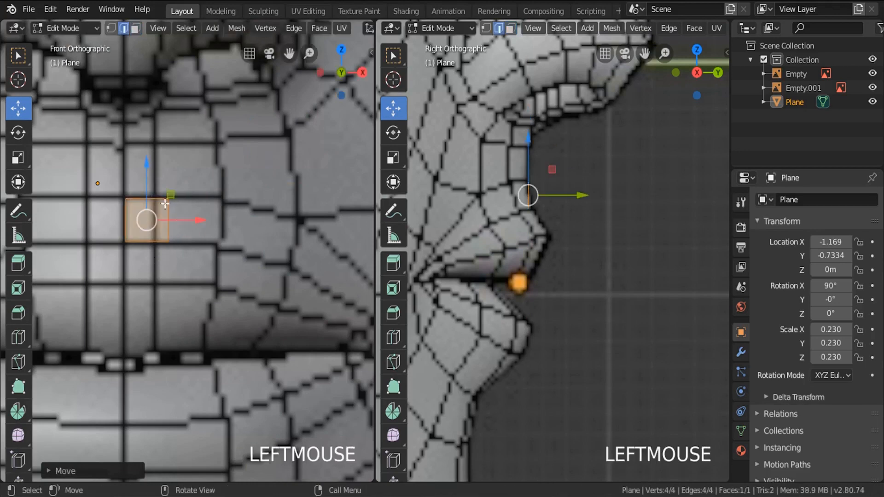
{"action": "left_click", "coordinate": [170, 232]}
{"action": "left_click_drag", "start_coordinate": [213, 224], "coordinate": [200, 223]}
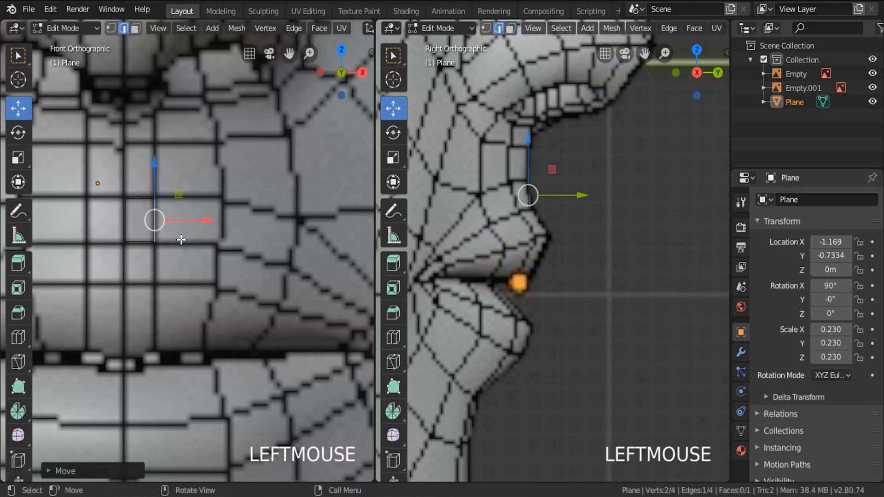
Extrude the outer edge along the reference loop above the upper lip as two segments, rotating the first segment's edge to match.
{"action": "key", "text": "e"}
{"action": "left_click", "coordinate": [244, 239]}
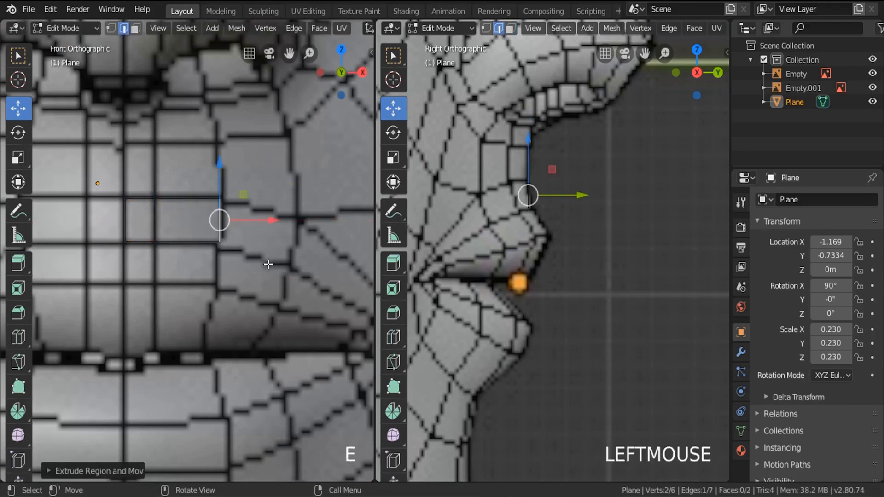
{"action": "key", "text": "r"}
{"action": "left_click", "coordinate": [261, 278]}
{"action": "left_click", "coordinate": [247, 222]}
{"action": "key", "text": "e"}
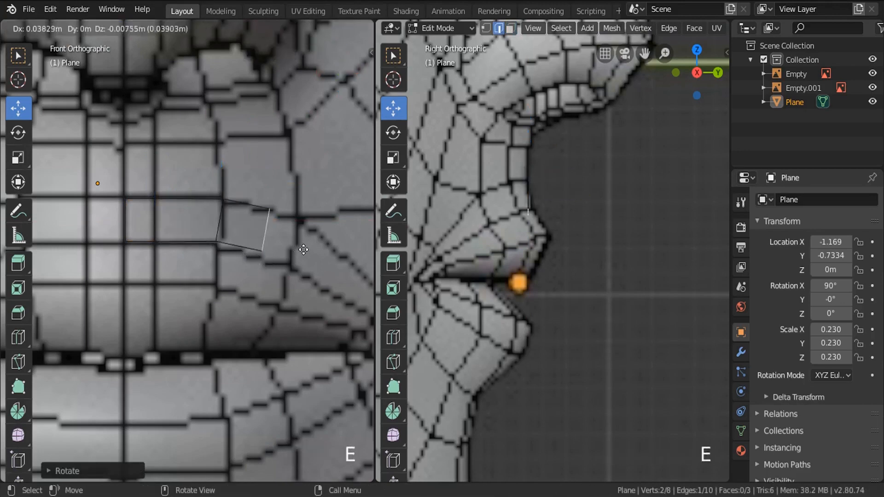
{"action": "left_click", "coordinate": [316, 268]}
Extrude the strip's end edge down toward the mouth corner, then rotate and scale it to fit the reference loop.
{"action": "middle_click_drag", "start_coordinate": [317, 269], "coordinate": [193, 179], "text": "shift"}
{"action": "key", "text": "e"}
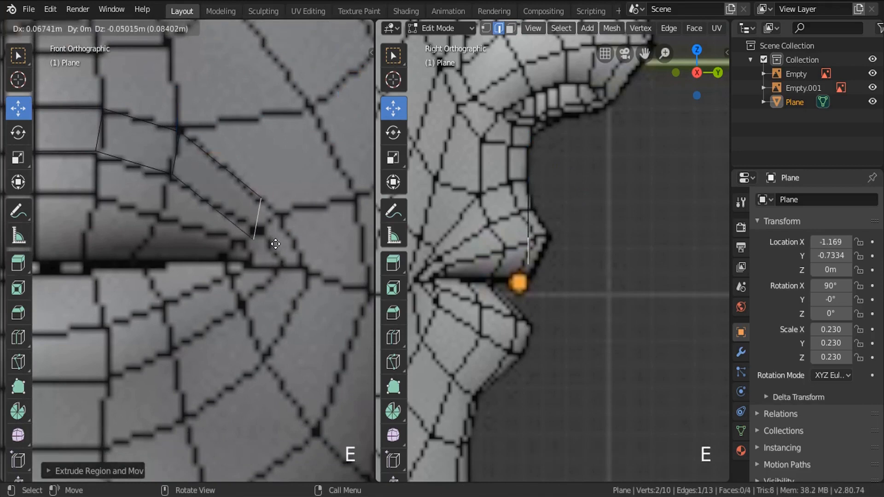
{"action": "left_click", "coordinate": [288, 247]}
{"action": "key", "text": "r"}
{"action": "left_click", "coordinate": [263, 311]}
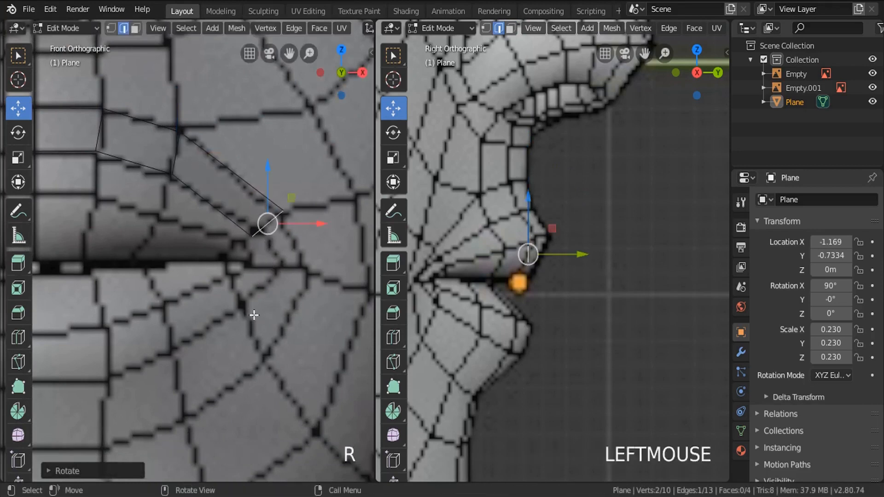
{"action": "key", "text": "s"}
{"action": "left_click", "coordinate": [289, 280]}
Extrude another segment down to the mouth corner line and rotate and scale its end edge until nearly horizontal.
{"action": "key", "text": "e"}
{"action": "left_click", "coordinate": [315, 305]}
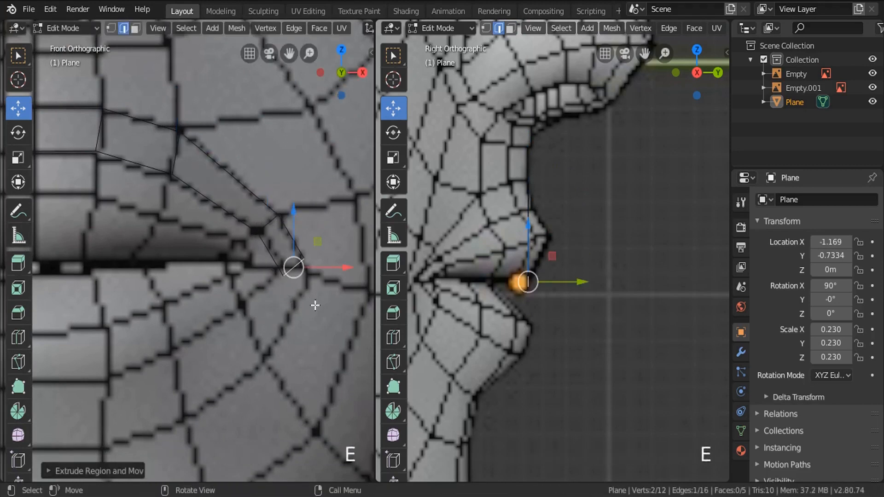
{"action": "key", "text": "s"}
{"action": "left_click", "coordinate": [314, 314]}
{"action": "key", "text": "r"}
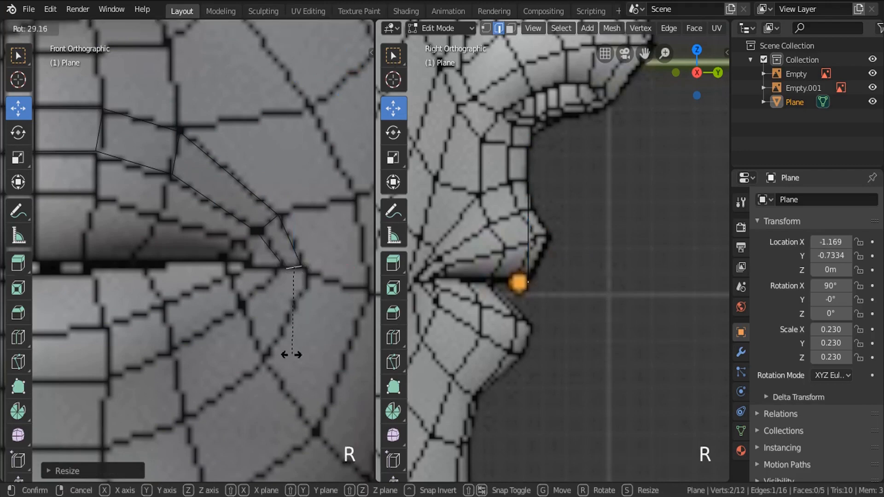
{"action": "left_click", "coordinate": [292, 354]}
{"action": "key", "text": "s"}
{"action": "left_click", "coordinate": [301, 360]}
{"action": "middle_click_drag", "start_coordinate": [565, 269], "coordinate": [638, 267], "text": "shift"}
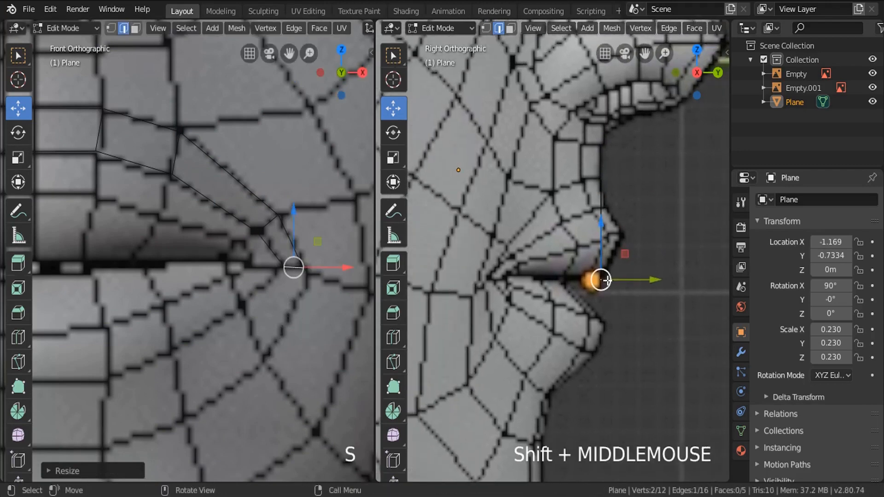
{"action": "key", "text": "a"}
{"action": "key", "text": "a"}
{"action": "key", "text": "a"}
{"action": "key", "text": "a"}
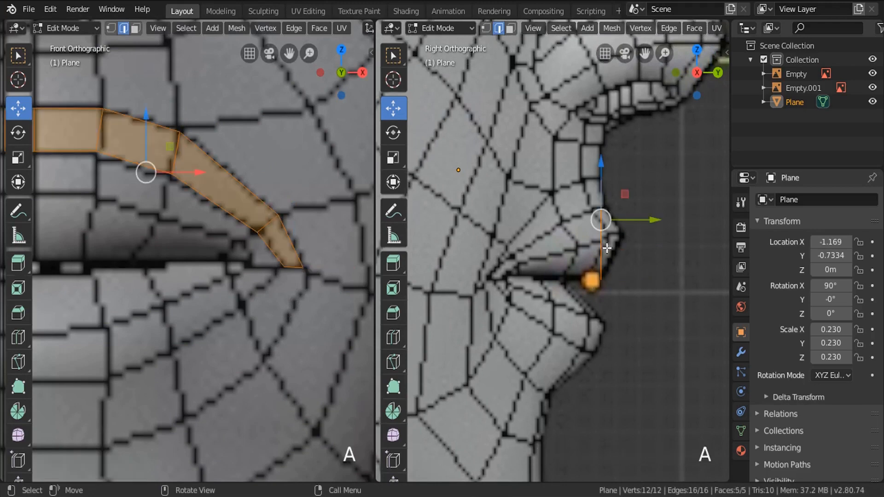
Rotate the strip's midline edge to the side reference profile and shift it slightly along Y, with wireframe shading in the side view.
{"action": "middle_click_drag", "start_coordinate": [181, 213], "coordinate": [248, 220], "text": "shift"}
{"action": "left_click", "coordinate": [75, 138]}
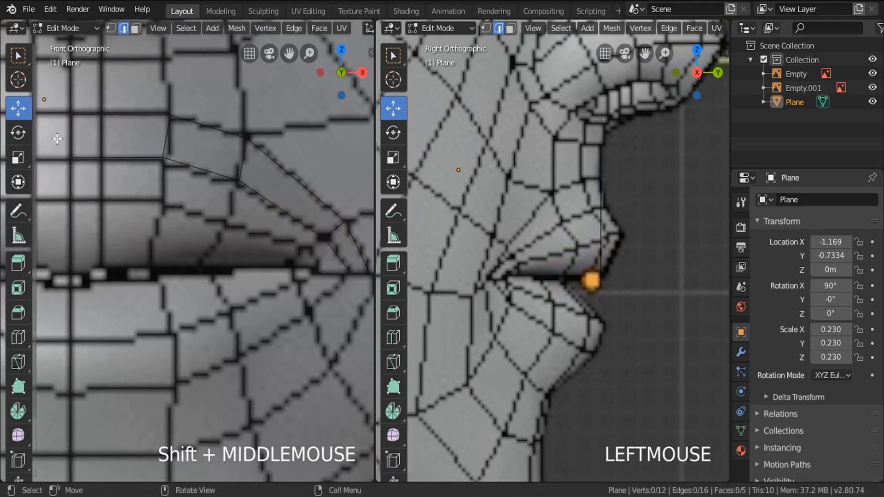
{"action": "scroll", "coordinate": [672, 215], "scroll_direction": "up", "scroll_amount": 3}
{"action": "left_click", "coordinate": [578, 171]}
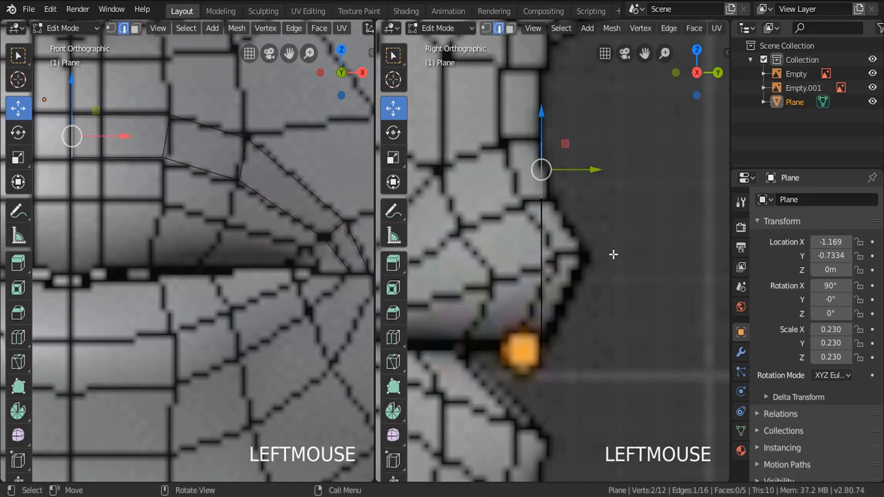
{"action": "key", "text": "r"}
{"action": "left_click", "coordinate": [635, 248]}
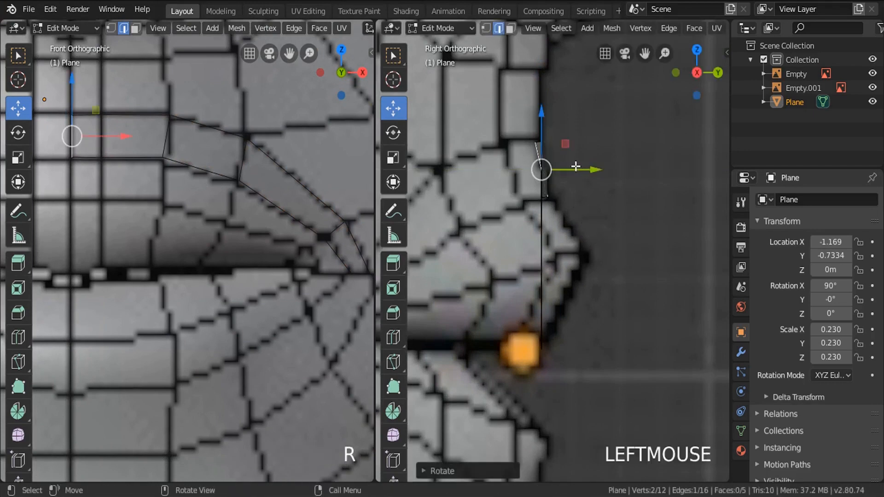
{"action": "left_click_drag", "start_coordinate": [578, 169], "coordinate": [582, 171]}
{"action": "key", "text": "z"}
{"action": "left_click", "coordinate": [477, 176]}
{"action": "scroll", "coordinate": [546, 173], "scroll_direction": "up", "scroll_amount": 1}
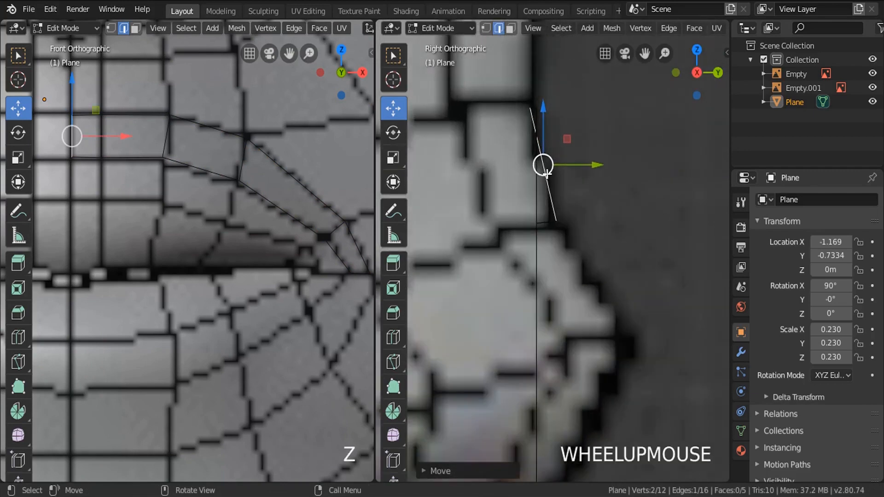
Select the strip's second edge from the midline and rotate it in the side view to match the slope of the lip profile.
{"action": "left_click", "coordinate": [165, 147]}
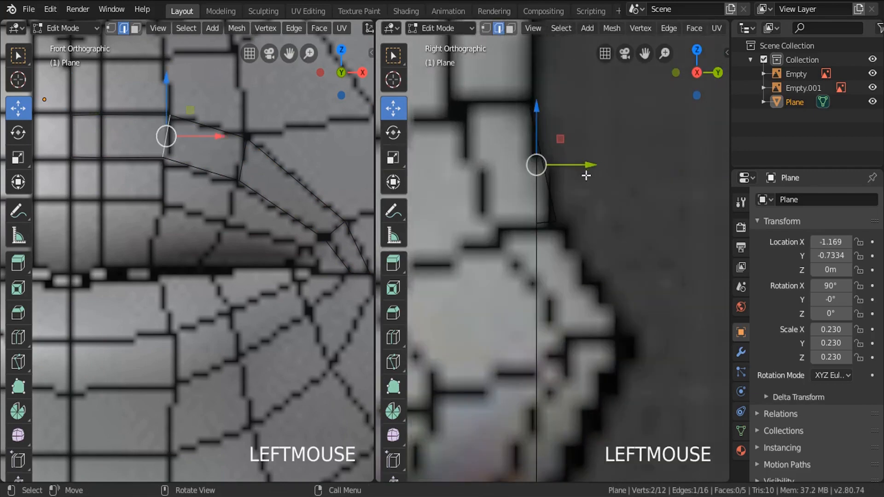
{"action": "key", "text": "r"}
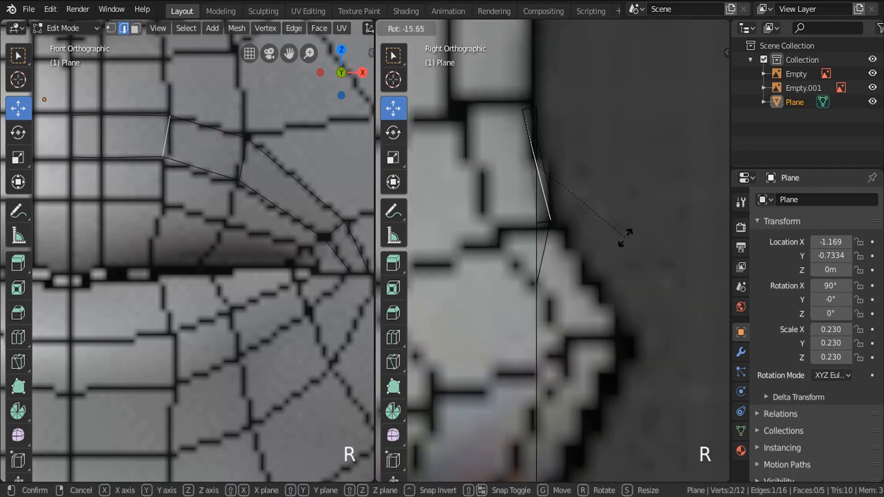
{"action": "left_click", "coordinate": [625, 237]}
{"action": "key", "text": "r"}
{"action": "left_click", "coordinate": [626, 237]}
Move the strip's third edge from the midline back along Y to its side reference loop and rotate it to match.
{"action": "left_click", "coordinate": [240, 161]}
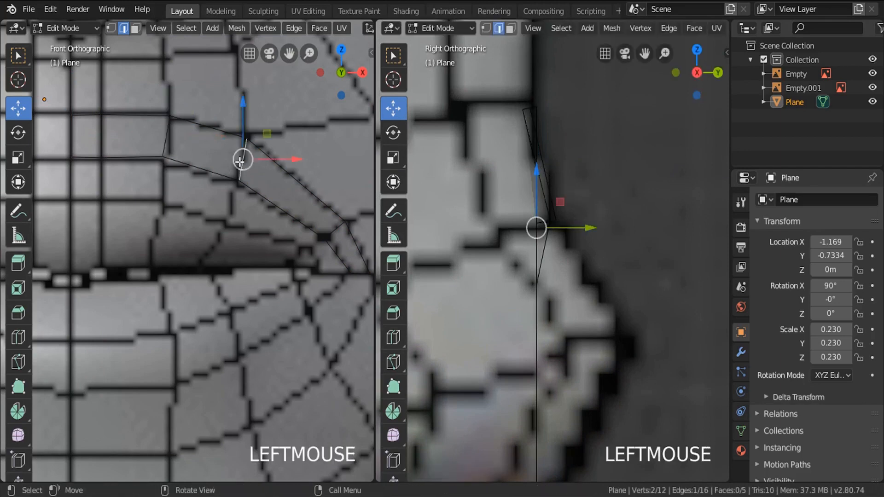
{"action": "left_click_drag", "start_coordinate": [573, 228], "coordinate": [522, 228]}
{"action": "scroll", "coordinate": [628, 207], "scroll_direction": "down", "scroll_amount": 4}
{"action": "middle_click_drag", "start_coordinate": [599, 223], "coordinate": [614, 208], "text": "shift"}
{"action": "left_click_drag", "start_coordinate": [621, 201], "coordinate": [554, 198]}
{"action": "key", "text": "r"}
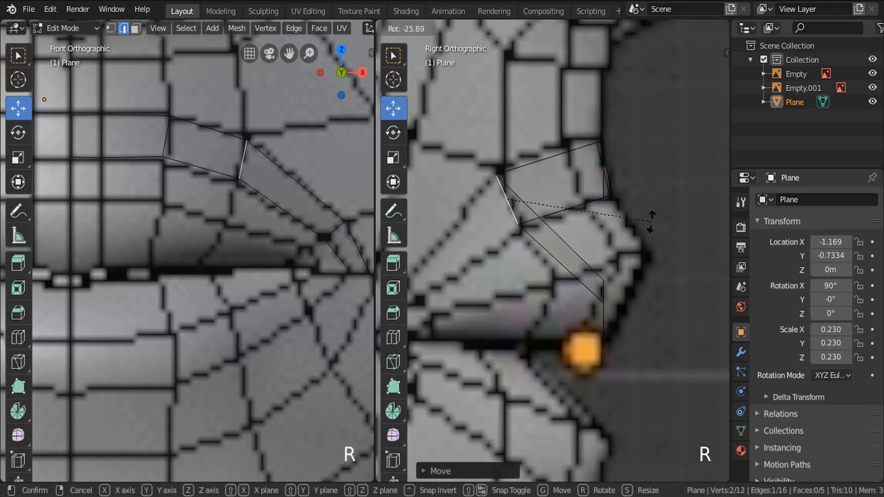
{"action": "left_click", "coordinate": [585, 160]}
Move the second edge back along Y onto its side reference line and lower it slightly along Z.
{"action": "scroll", "coordinate": [585, 161], "scroll_direction": "up", "scroll_amount": 2}
{"action": "left_click", "coordinate": [612, 199]}
{"action": "left_click_drag", "start_coordinate": [666, 178], "coordinate": [604, 184]}
{"action": "right_click", "coordinate": [619, 181]}
{"action": "left_click", "coordinate": [606, 145]}
{"action": "left_click_drag", "start_coordinate": [566, 128], "coordinate": [566, 136]}
Move the edge just above the mouth corner back along Y to its side reference position and rotate it to fit.
{"action": "scroll", "coordinate": [655, 153], "scroll_direction": "down", "scroll_amount": 3}
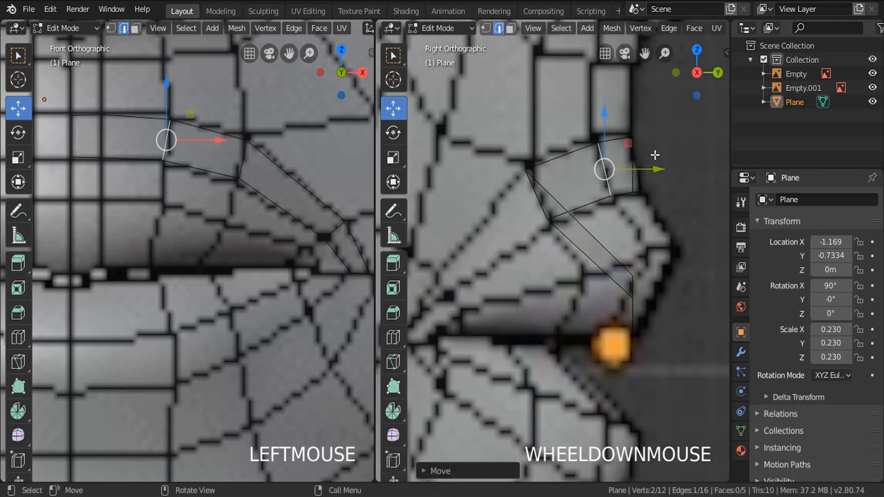
{"action": "middle_click_drag", "start_coordinate": [625, 260], "coordinate": [610, 175], "text": "shift"}
{"action": "scroll", "coordinate": [619, 202], "scroll_direction": "up", "scroll_amount": 3}
{"action": "left_click", "coordinate": [619, 201]}
{"action": "scroll", "coordinate": [617, 201], "scroll_direction": "down", "scroll_amount": 2}
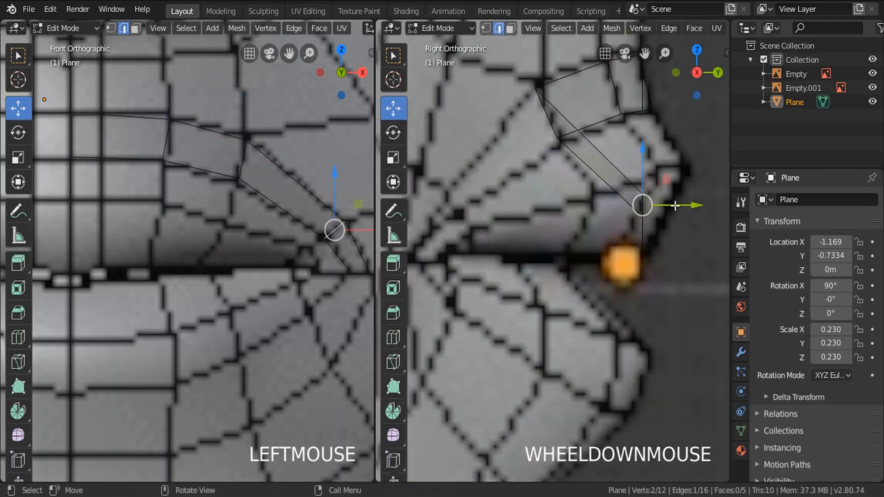
{"action": "left_click_drag", "start_coordinate": [675, 201], "coordinate": [481, 200]}
{"action": "scroll", "coordinate": [523, 276], "scroll_direction": "up", "scroll_amount": 2}
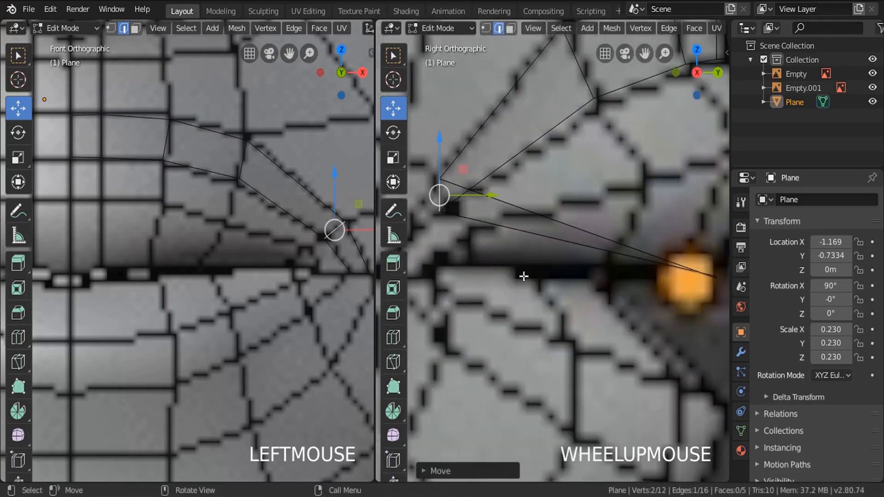
{"action": "key", "text": "r"}
{"action": "left_click", "coordinate": [573, 207]}
{"action": "scroll", "coordinate": [582, 190], "scroll_direction": "down", "scroll_amount": 3}
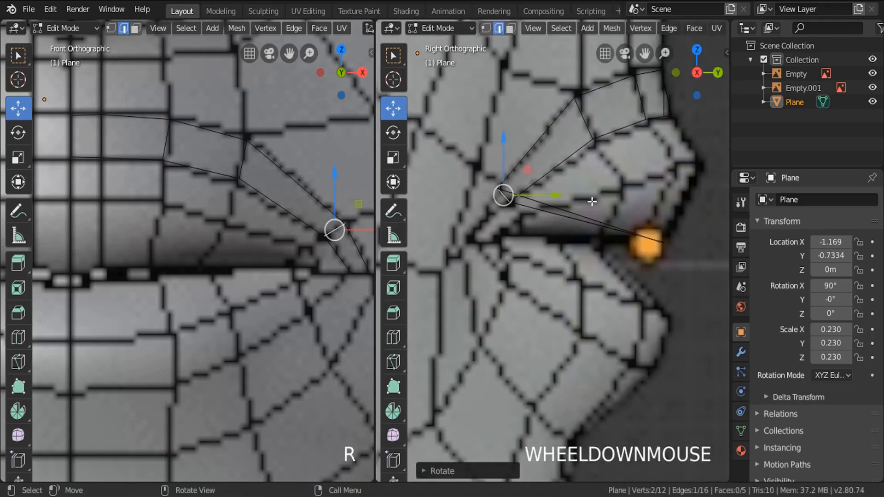
Move the strip's end edge back along Y to the mouth corner of the side reference.
{"action": "middle_click_drag", "start_coordinate": [582, 190], "coordinate": [566, 235], "text": "shift"}
{"action": "scroll", "coordinate": [307, 253], "scroll_direction": "up", "scroll_amount": 3}
{"action": "left_click", "coordinate": [300, 212]}
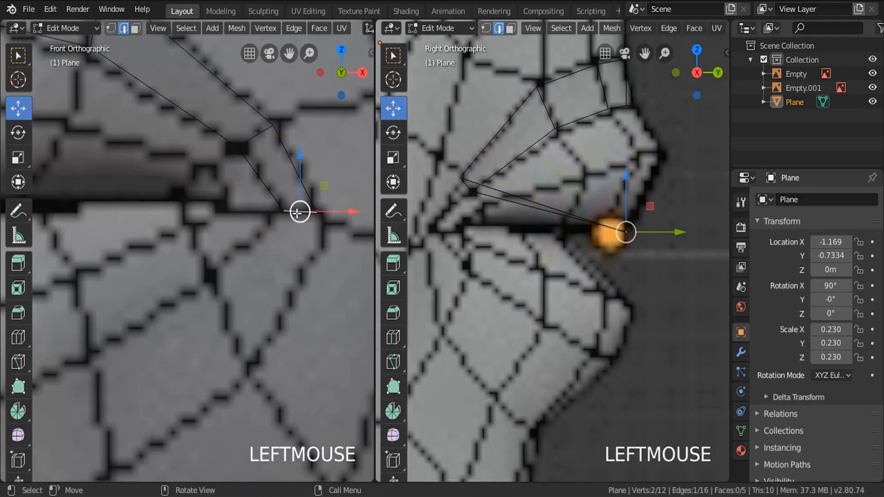
{"action": "middle_click_drag", "start_coordinate": [662, 231], "coordinate": [700, 188], "text": "shift"}
{"action": "left_click_drag", "start_coordinate": [700, 188], "coordinate": [495, 205]}
{"action": "scroll", "coordinate": [439, 175], "scroll_direction": "up", "scroll_amount": 3}
{"action": "key", "text": "r"}
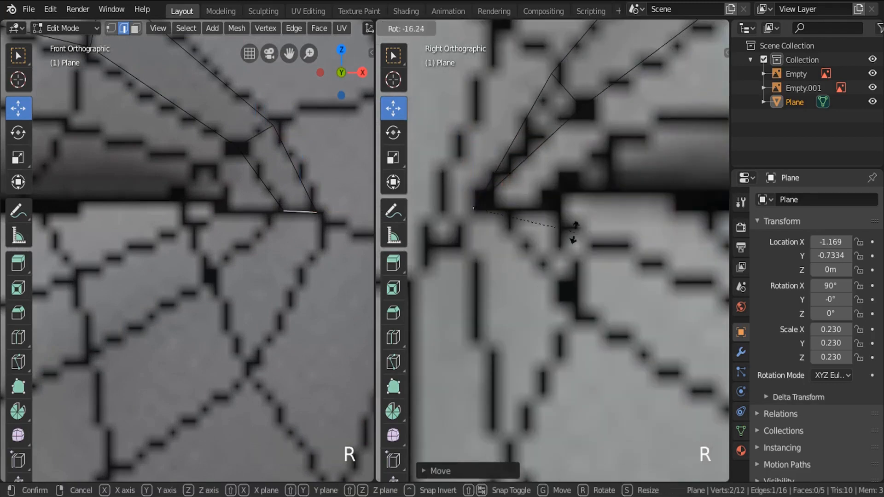
{"action": "right_click", "coordinate": [580, 171]}
{"action": "scroll", "coordinate": [503, 203], "scroll_direction": "down", "scroll_amount": 4}
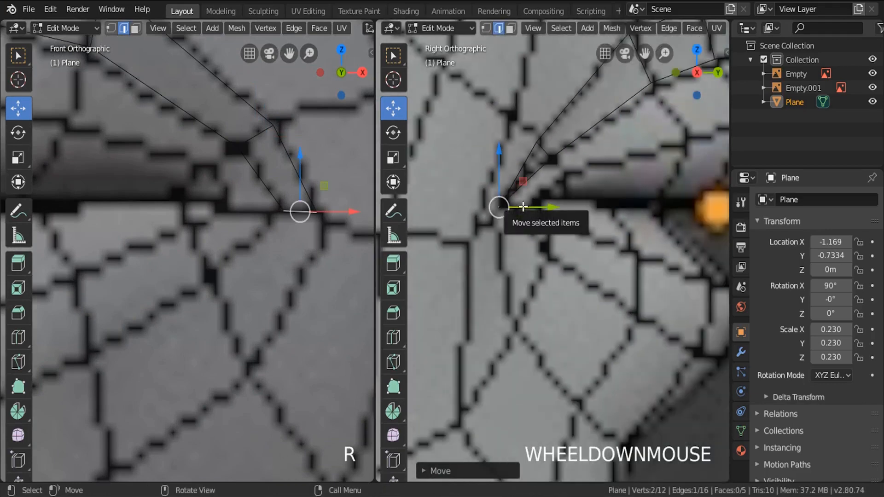
{"action": "scroll", "coordinate": [495, 221], "scroll_direction": "up", "scroll_amount": 3}
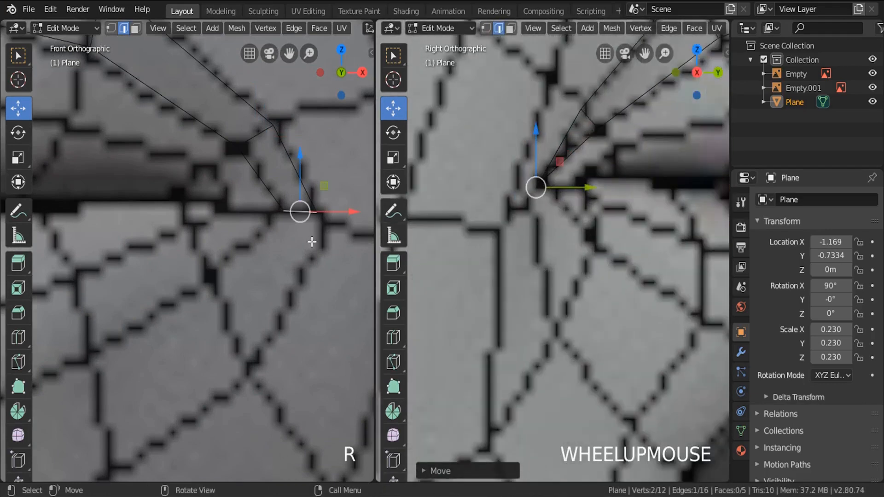
Examine the curvature of the upper lip strip from several angles in perspective view.
{"action": "middle_click_drag", "start_coordinate": [570, 256], "coordinate": [567, 240]}
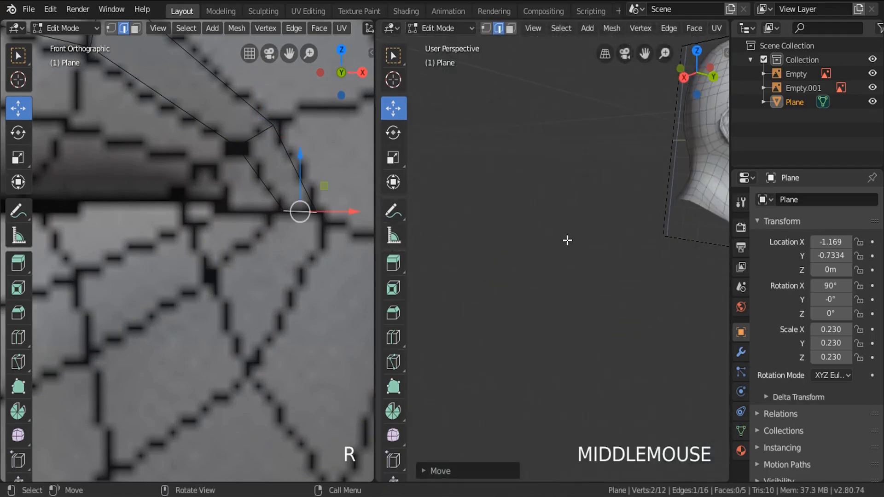
{"action": "key", "text": "a"}
{"action": "key", "text": "KP_Decimal"}
{"action": "key", "text": "a"}
{"action": "key", "text": "a"}
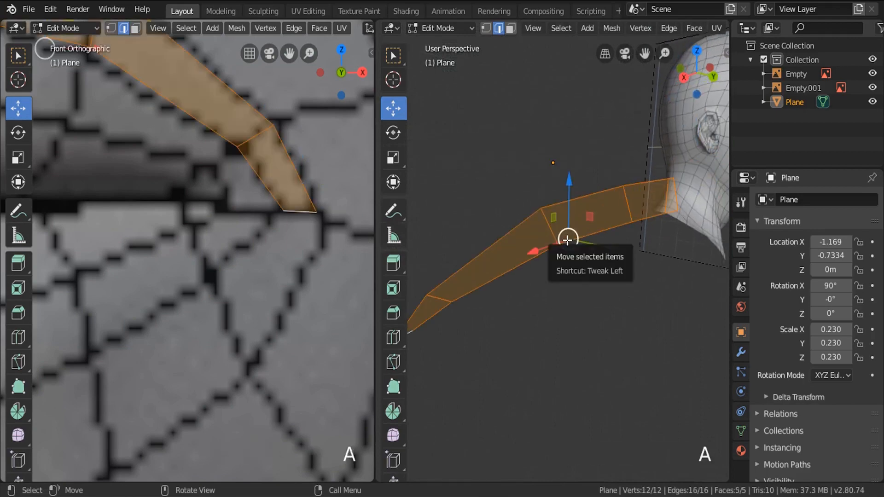
{"action": "middle_click_drag", "start_coordinate": [534, 264], "coordinate": [564, 247]}
{"action": "scroll", "coordinate": [565, 247], "scroll_direction": "down", "scroll_amount": 3}
{"action": "scroll", "coordinate": [517, 305], "scroll_direction": "up", "scroll_amount": 2}
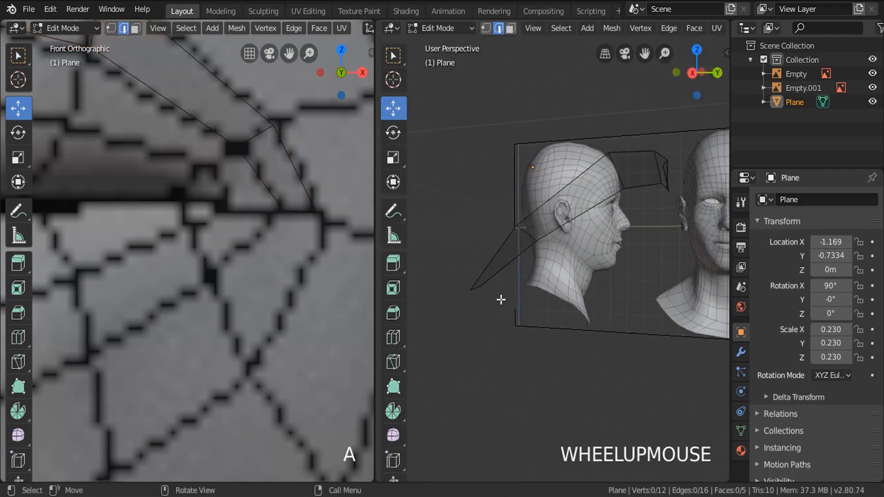
{"action": "middle_click_drag", "start_coordinate": [517, 306], "coordinate": [435, 258]}
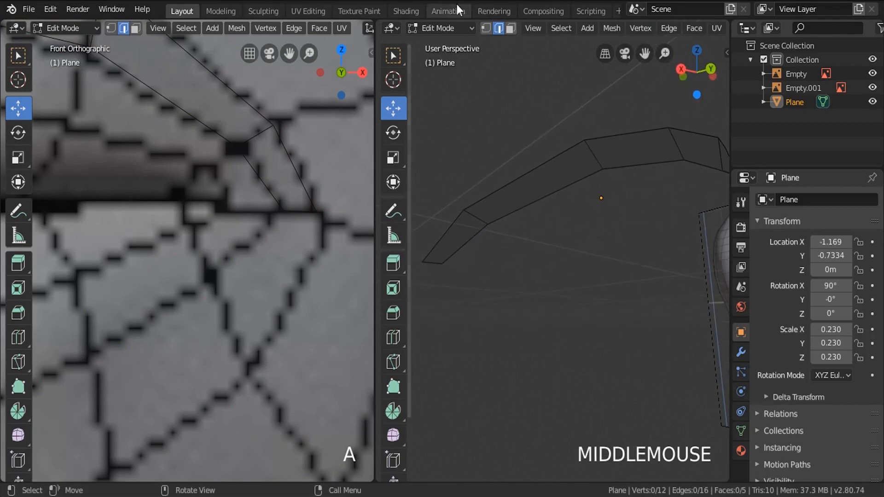
In vertex selection mode, move the inner vertex of the strip's mouth-corner end forward along Y and outward along X, checking it from the front.
{"action": "left_click", "coordinate": [486, 28]}
{"action": "middle_click_drag", "start_coordinate": [482, 122], "coordinate": [533, 159]}
{"action": "left_click", "coordinate": [474, 259]}
{"action": "middle_click_drag", "start_coordinate": [473, 271], "coordinate": [458, 303]}
{"action": "left_click_drag", "start_coordinate": [484, 296], "coordinate": [499, 309]}
{"action": "left_click_drag", "start_coordinate": [447, 302], "coordinate": [437, 304]}
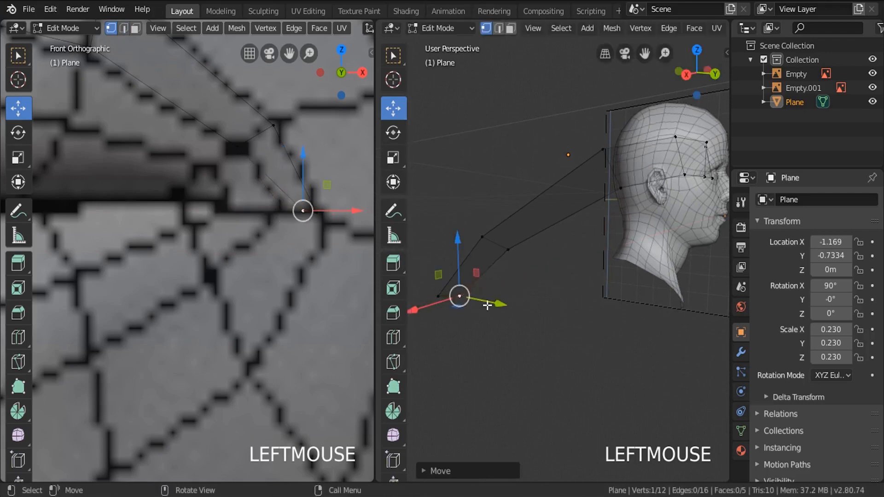
{"action": "key", "text": "KP_1"}
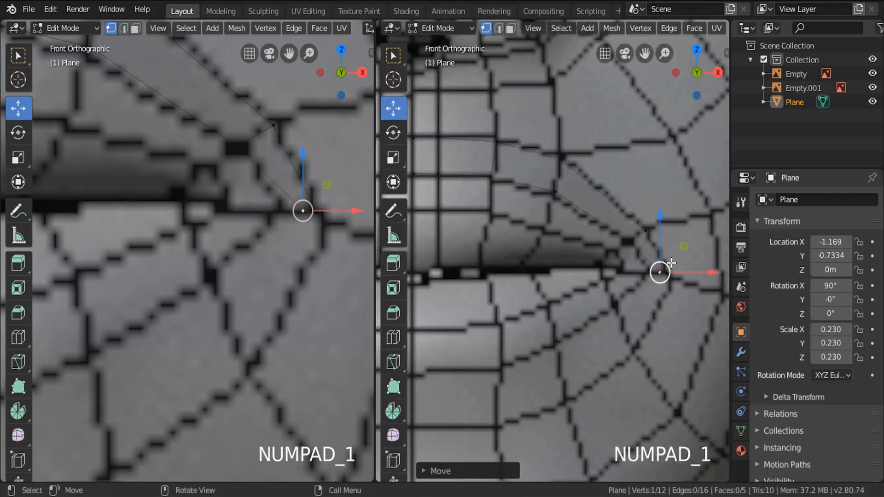
Move the inner vertex of the strip's mouth-corner end inward along X in front view and back along Y in side view.
{"action": "scroll", "coordinate": [668, 281], "scroll_direction": "up", "scroll_amount": 2}
{"action": "key", "text": "a"}
{"action": "left_click", "coordinate": [640, 294]}
{"action": "left_click_drag", "start_coordinate": [684, 302], "coordinate": [652, 298]}
{"action": "scroll", "coordinate": [645, 295], "scroll_direction": "down", "scroll_amount": 4}
{"action": "key", "text": "KP_3"}
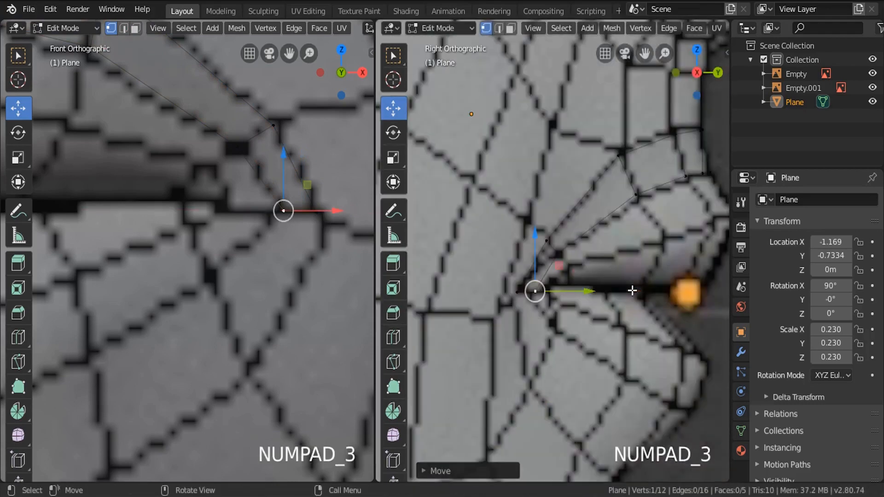
{"action": "scroll", "coordinate": [561, 280], "scroll_direction": "up", "scroll_amount": 2}
{"action": "left_click_drag", "start_coordinate": [570, 306], "coordinate": [529, 310]}
{"action": "scroll", "coordinate": [536, 238], "scroll_direction": "down", "scroll_amount": 2}
Select both vertices of the strip's mouth-corner end edge and rotate the edge in side view to tilt it toward the lower lip.
{"action": "key", "text": "a"}
{"action": "key", "text": "a"}
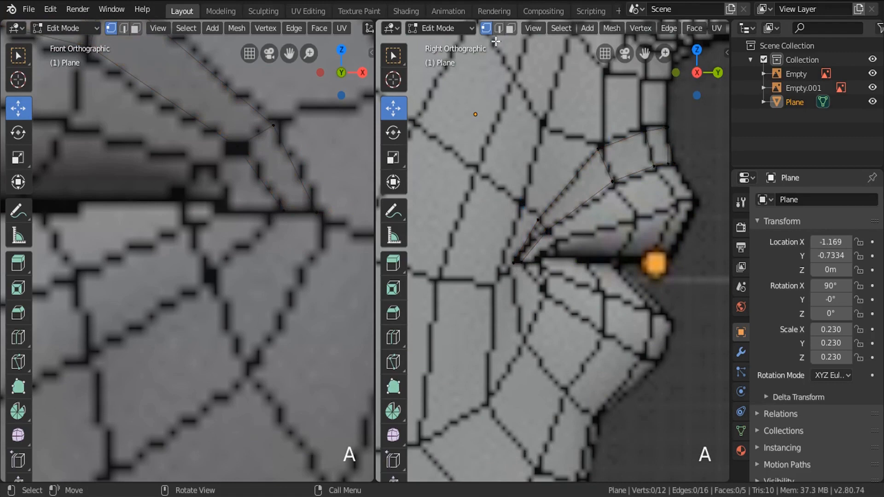
{"action": "key", "text": "a"}
{"action": "key", "text": "a"}
{"action": "key", "text": "c"}
{"action": "left_click", "coordinate": [521, 269]}
{"action": "right_click", "coordinate": [521, 270]}
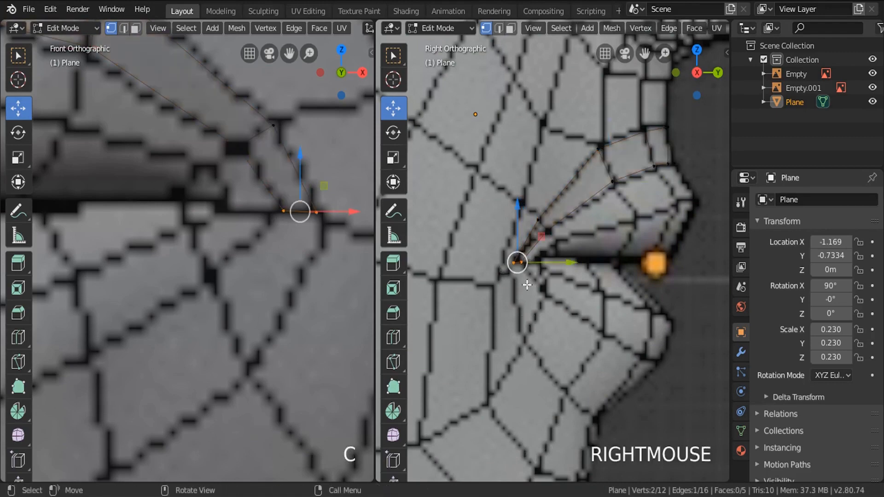
{"action": "scroll", "coordinate": [529, 276], "scroll_direction": "up", "scroll_amount": 2}
{"action": "key", "text": "r"}
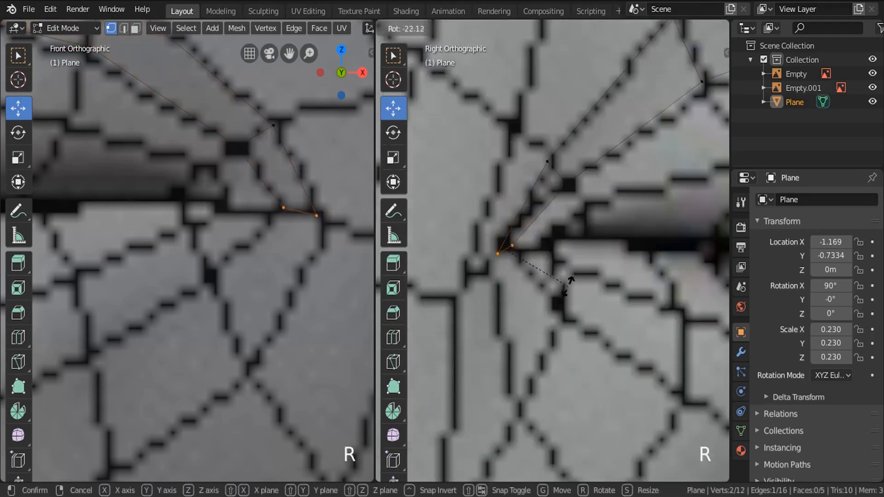
{"action": "left_click", "coordinate": [570, 276]}
Extrude the mouth-corner edge down toward the lower lip in side view, rotating, enlarging and moving it to fit the reference.
{"action": "key", "text": "e"}
{"action": "left_click", "coordinate": [608, 341]}
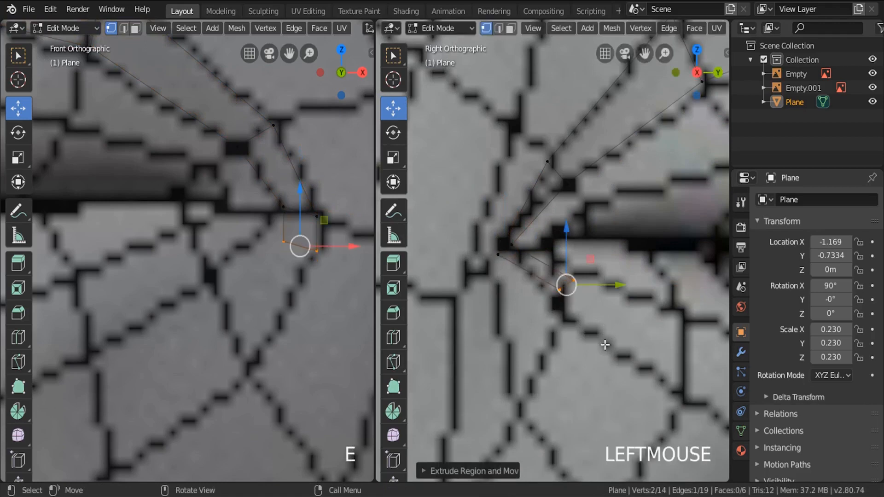
{"action": "key", "text": "r"}
{"action": "left_click", "coordinate": [617, 347]}
{"action": "key", "text": "s"}
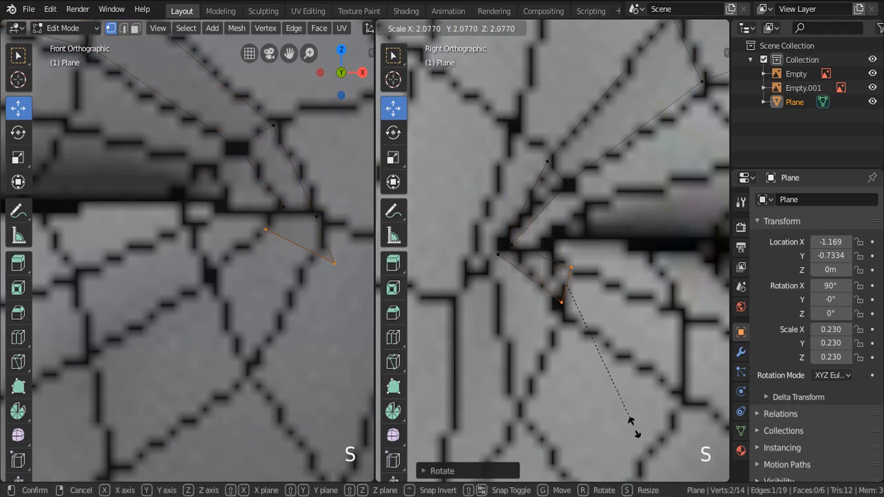
{"action": "left_click", "coordinate": [625, 321]}
{"action": "key", "text": "g"}
{"action": "left_click", "coordinate": [533, 293]}
Extrude the edge again forward along the lower lip and move its upper vertex onto the reference line in side view.
{"action": "middle_click_drag", "start_coordinate": [533, 292], "coordinate": [565, 282], "text": "shift"}
{"action": "key", "text": "e"}
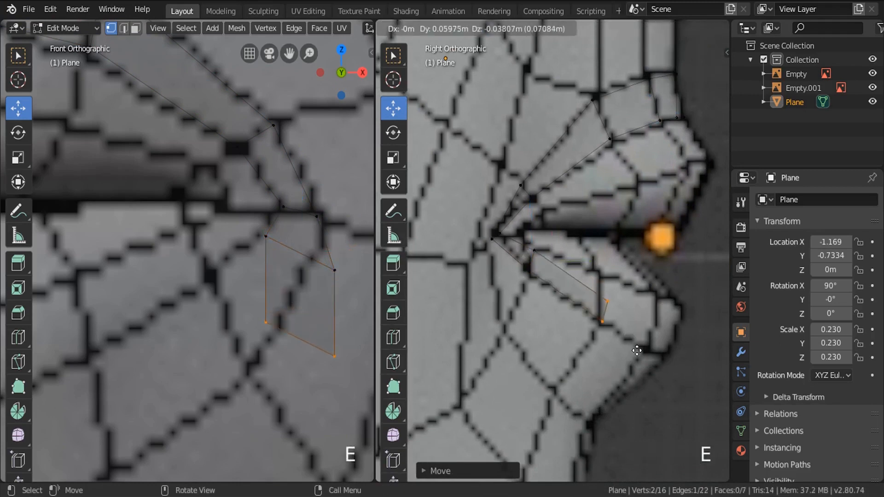
{"action": "left_click", "coordinate": [603, 313]}
{"action": "scroll", "coordinate": [594, 318], "scroll_direction": "up", "scroll_amount": 2}
{"action": "left_click", "coordinate": [603, 316]}
{"action": "scroll", "coordinate": [588, 304], "scroll_direction": "up", "scroll_amount": 2}
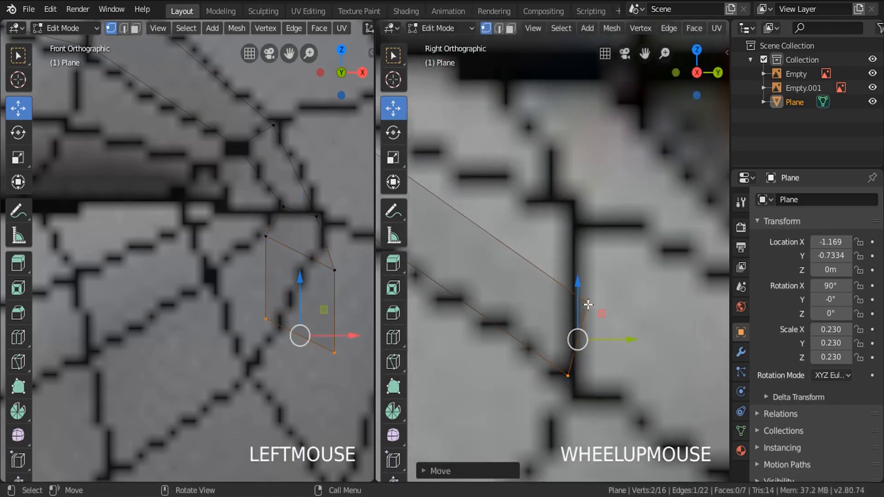
{"action": "left_click", "coordinate": [588, 304]}
{"action": "key", "text": "g"}
{"action": "left_click", "coordinate": [600, 242]}
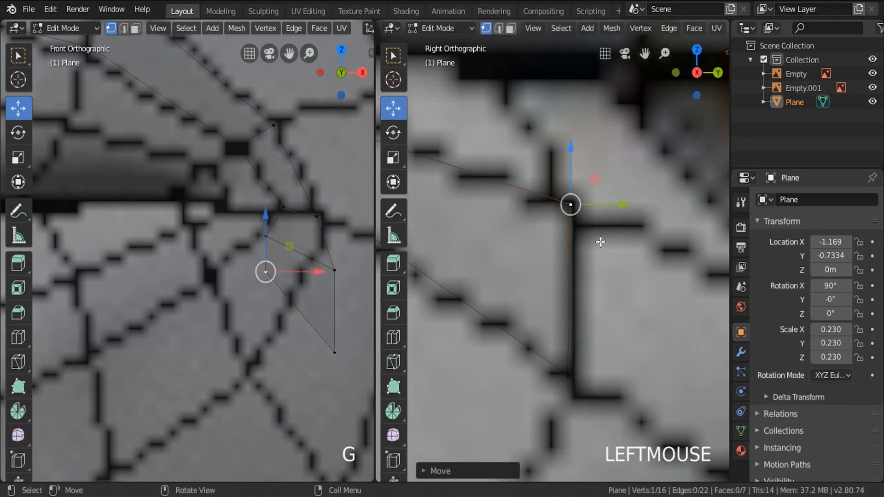
In front view, move the end edge's upper vertex inward and the outer vertex below the mouth corner down onto the reference intersection.
{"action": "scroll", "coordinate": [599, 239], "scroll_direction": "down", "scroll_amount": 2}
{"action": "scroll", "coordinate": [289, 287], "scroll_direction": "down", "scroll_amount": 2}
{"action": "mouse_move", "coordinate": [315, 278]}
{"action": "left_mouse_down"}
{"action": "mouse_move", "coordinate": [282, 281]}
{"action": "mouse_move", "coordinate": [261, 302]}
{"action": "left_mouse_up"}
{"action": "key", "text": "a"}
{"action": "key", "text": "c"}
{"action": "left_click", "coordinate": [300, 298]}
{"action": "right_click", "coordinate": [286, 281]}
{"action": "scroll", "coordinate": [261, 307], "scroll_direction": "up", "scroll_amount": 2}
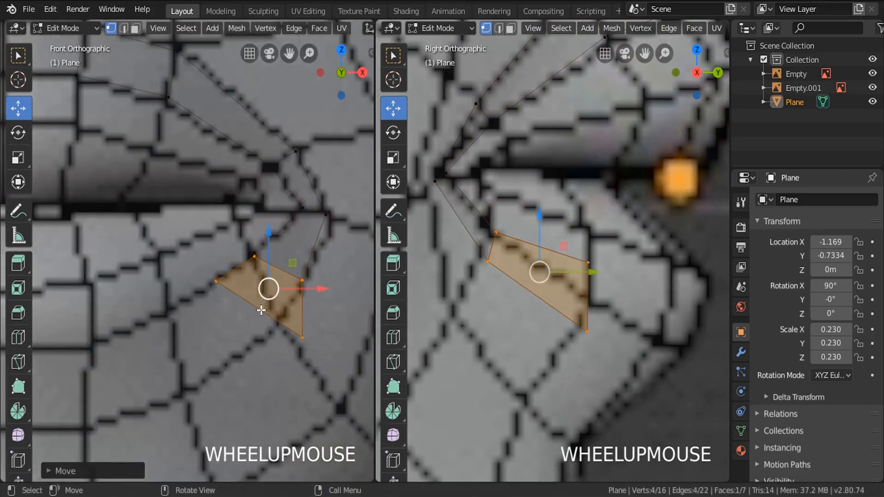
{"action": "left_click", "coordinate": [305, 282]}
{"action": "key", "text": "g"}
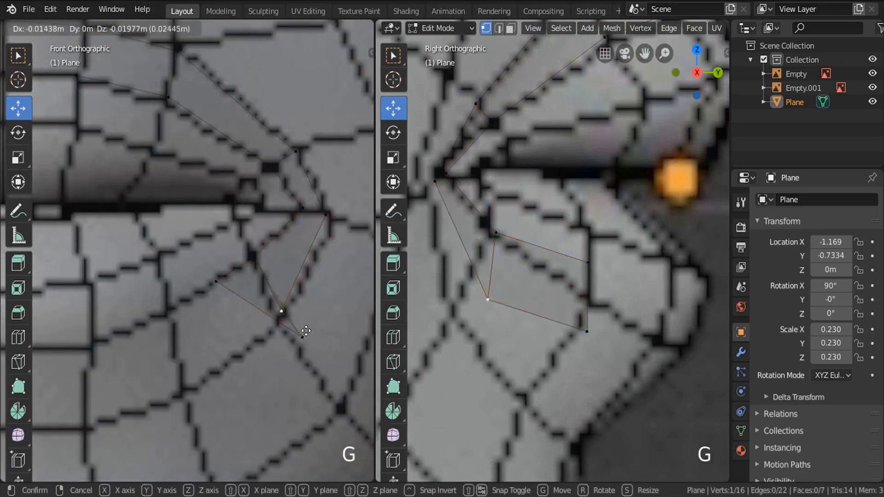
{"action": "left_click", "coordinate": [305, 336]}
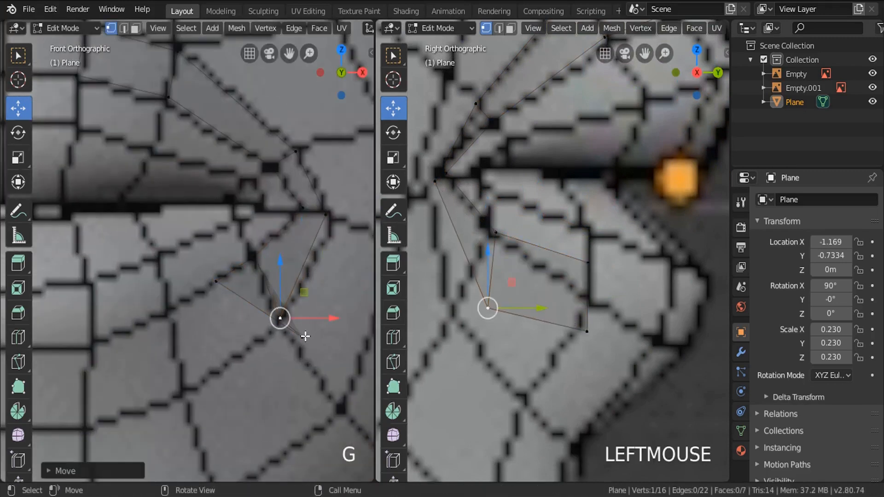
Place the lower and upper vertices of the strip's end edge on the reference intersections below the lower lip in front view.
{"action": "scroll", "coordinate": [540, 274], "scroll_direction": "down", "scroll_amount": 2}
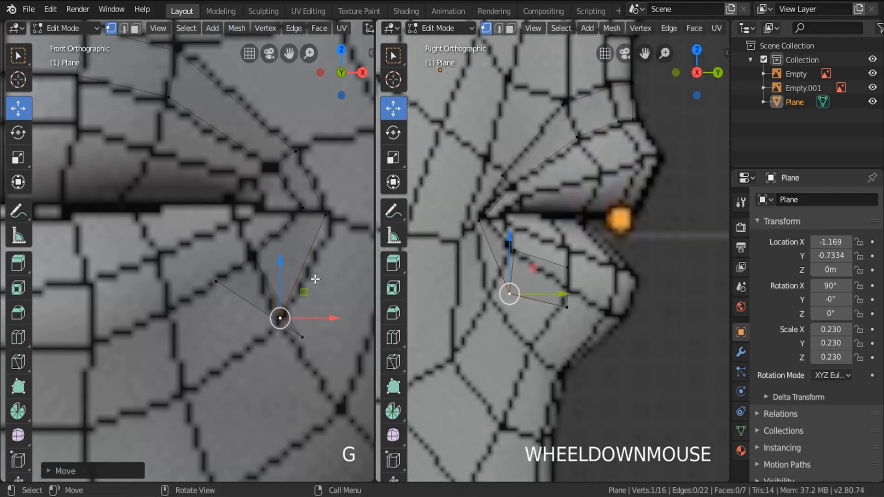
{"action": "scroll", "coordinate": [316, 270], "scroll_direction": "down", "scroll_amount": 4}
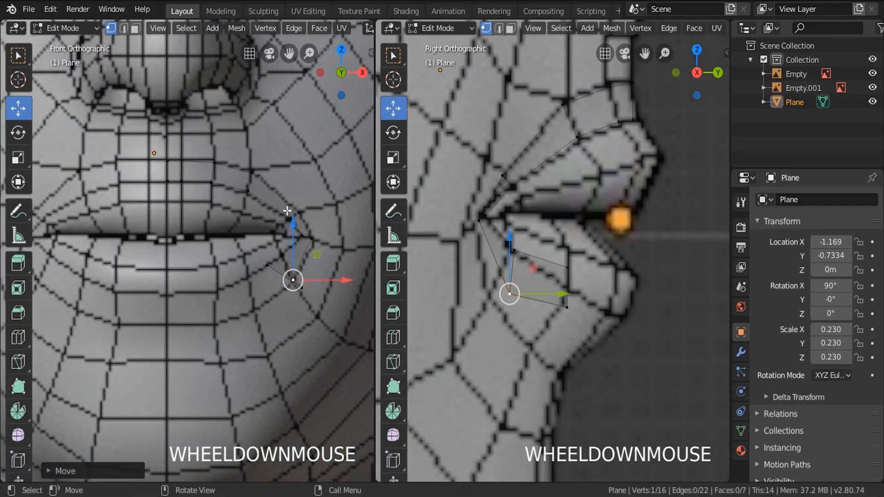
{"action": "left_click", "coordinate": [283, 257]}
{"action": "scroll", "coordinate": [286, 261], "scroll_direction": "up", "scroll_amount": 2}
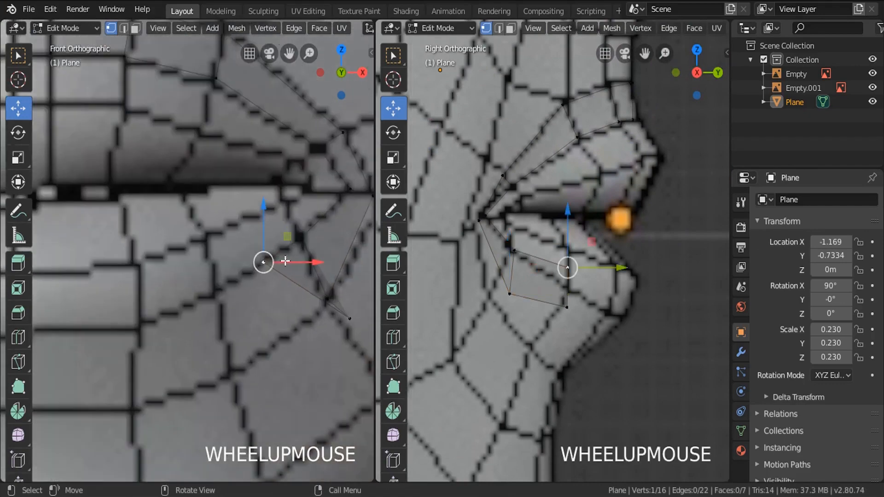
{"action": "left_click", "coordinate": [349, 319]}
{"action": "scroll", "coordinate": [363, 322], "scroll_direction": "down", "scroll_amount": 3}
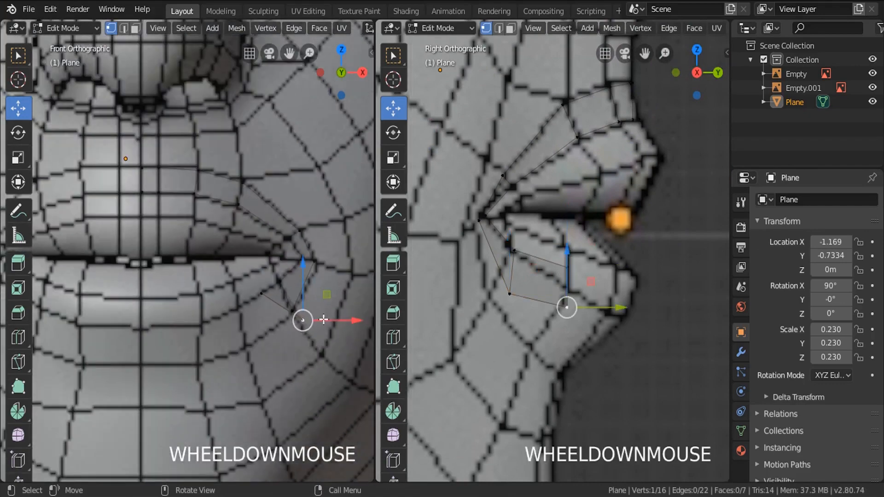
{"action": "left_click_drag", "start_coordinate": [303, 317], "coordinate": [248, 356]}
{"action": "left_click", "coordinate": [266, 305]}
{"action": "left_click_drag", "start_coordinate": [266, 305], "coordinate": [246, 318]}
In side view, move the outer vertex below the mouth corner and the lower end vertex back along Y, and fine-tune the upper end vertex.
{"action": "left_click", "coordinate": [508, 313]}
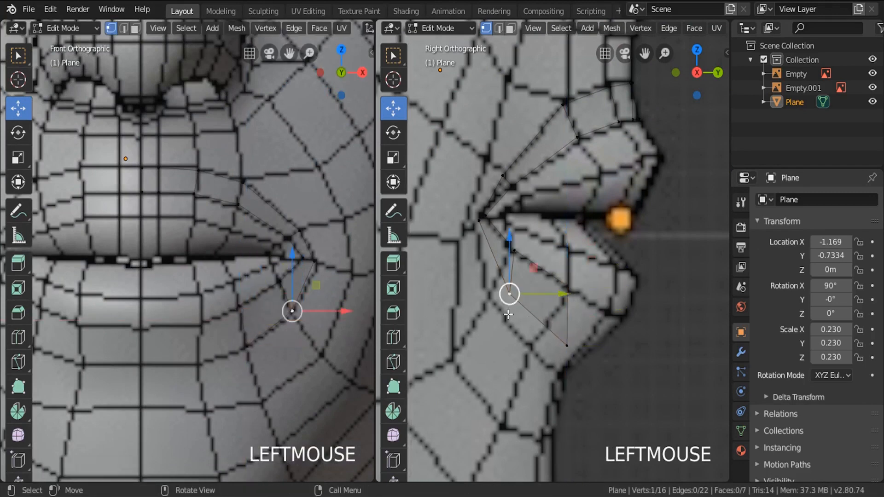
{"action": "left_click_drag", "start_coordinate": [545, 297], "coordinate": [524, 298]}
{"action": "left_click", "coordinate": [583, 359]}
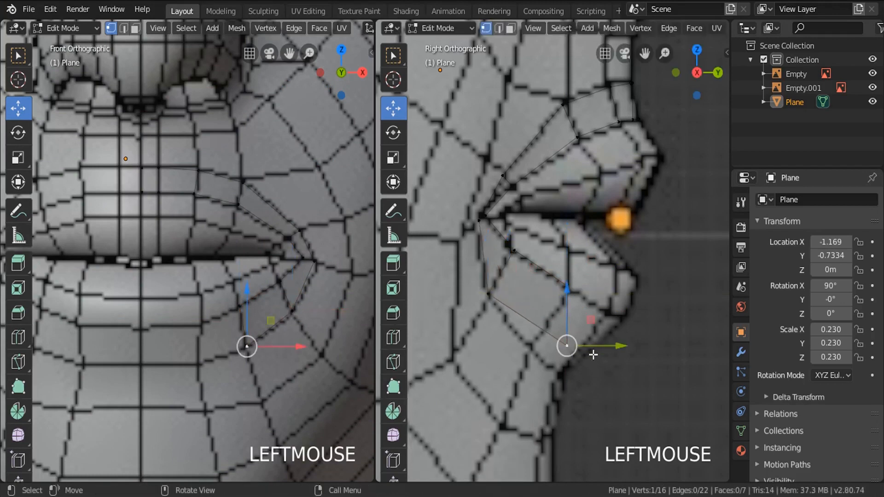
{"action": "left_click_drag", "start_coordinate": [610, 345], "coordinate": [574, 345]}
{"action": "left_click", "coordinate": [582, 288]}
{"action": "left_click_drag", "start_coordinate": [570, 253], "coordinate": [568, 256]}
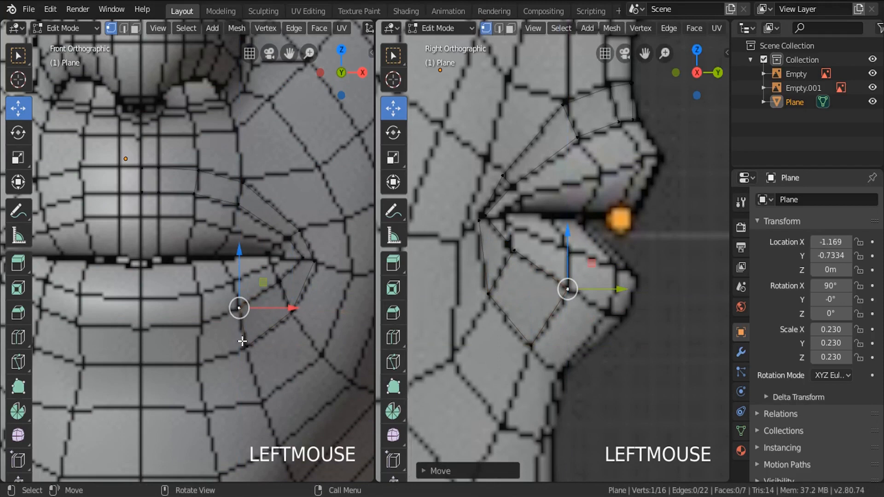
Extrude the strip's lower-lip end edge toward the face's center in front view, then lower and rotate it to match the reference.
{"action": "key", "text": "a"}
{"action": "key", "text": "c"}
{"action": "left_click", "coordinate": [243, 326]}
{"action": "right_click", "coordinate": [268, 345]}
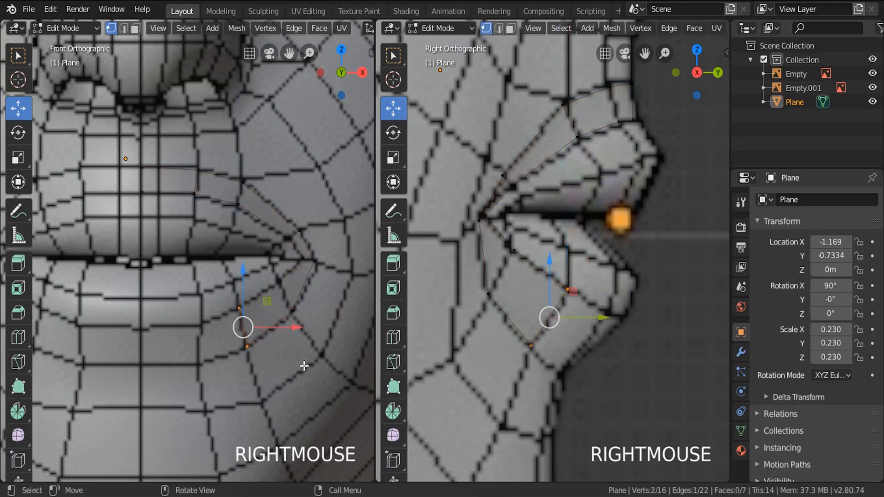
{"action": "key", "text": "e"}
{"action": "left_click", "coordinate": [257, 375]}
{"action": "left_click_drag", "start_coordinate": [199, 291], "coordinate": [200, 304]}
{"action": "key", "text": "r"}
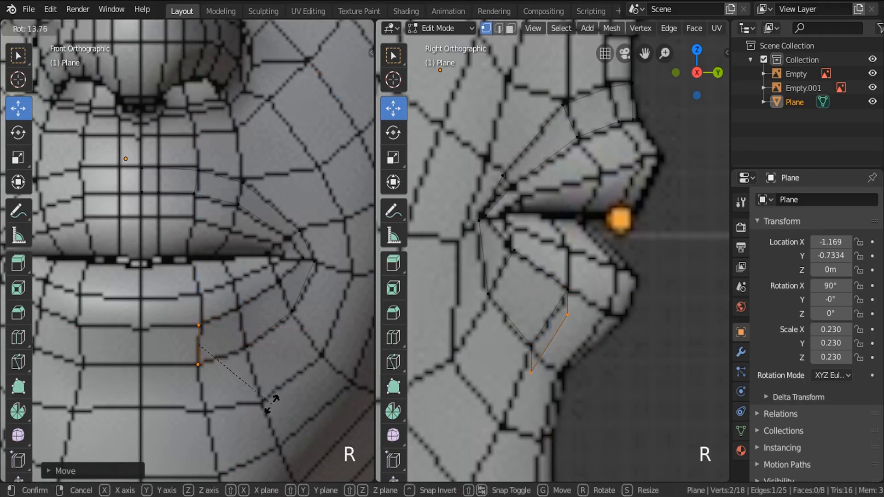
{"action": "left_click", "coordinate": [271, 404]}
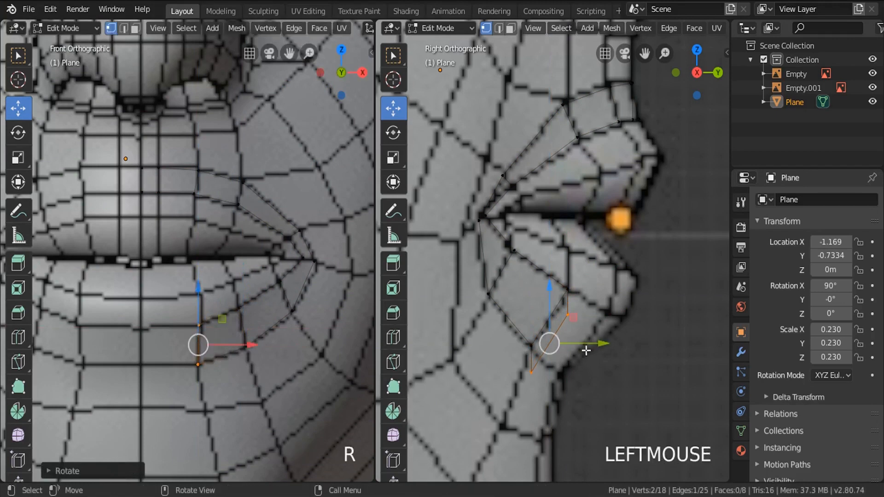
Move the new lower-lip edge forward along Y in side view and rotate it to follow the reference slope.
{"action": "left_click_drag", "start_coordinate": [585, 350], "coordinate": [627, 348]}
{"action": "key", "text": "r"}
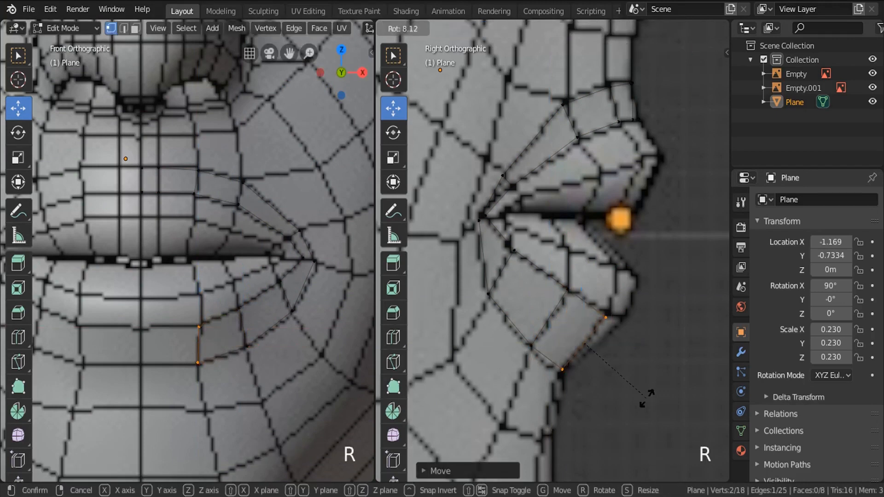
{"action": "left_click", "coordinate": [647, 398]}
Extrude the edge along X to the face's center line, move it forward along Y and rotate it to the side profile.
{"action": "key", "text": "e"}
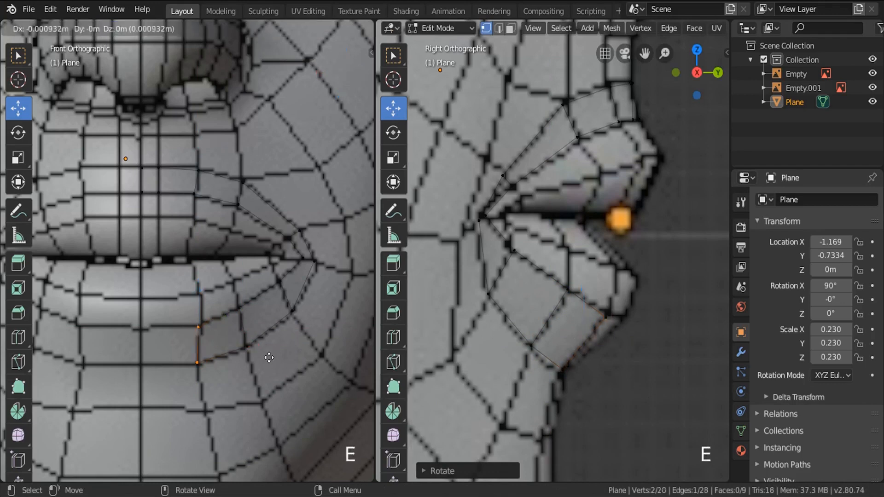
{"action": "left_click", "coordinate": [246, 361]}
{"action": "left_click_drag", "start_coordinate": [231, 350], "coordinate": [187, 349]}
{"action": "scroll", "coordinate": [592, 350], "scroll_direction": "up", "scroll_amount": 2}
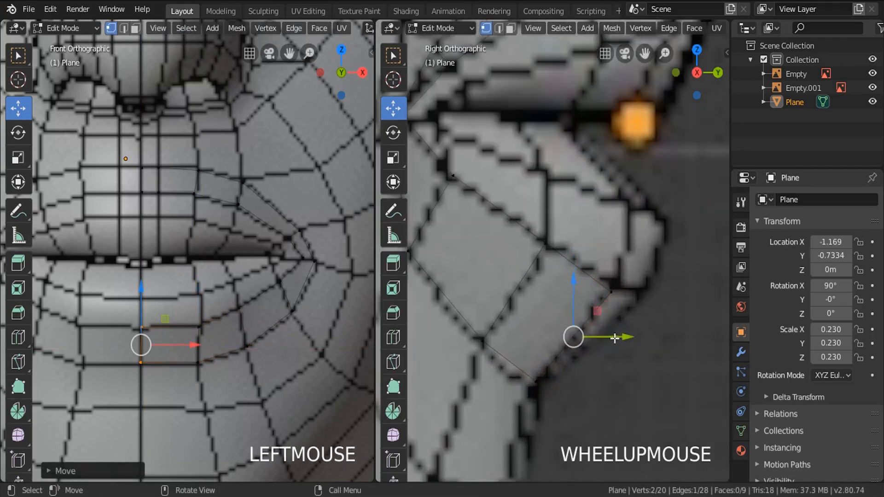
{"action": "left_click_drag", "start_coordinate": [631, 341], "coordinate": [644, 340]}
{"action": "key", "text": "r"}
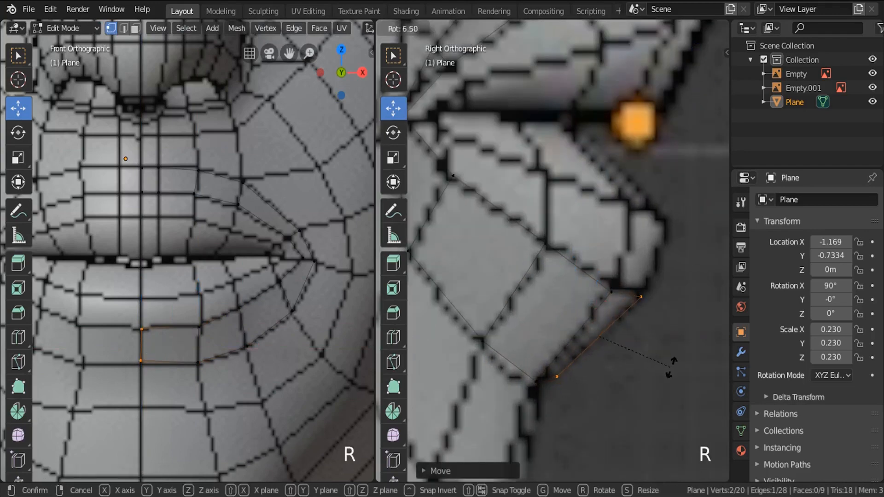
{"action": "left_click", "coordinate": [674, 357]}
Leave mesh editing and show the half-mouth strip with opaque shading in perspective view.
{"action": "scroll", "coordinate": [271, 299], "scroll_direction": "down", "scroll_amount": 4}
{"action": "key", "text": "a"}
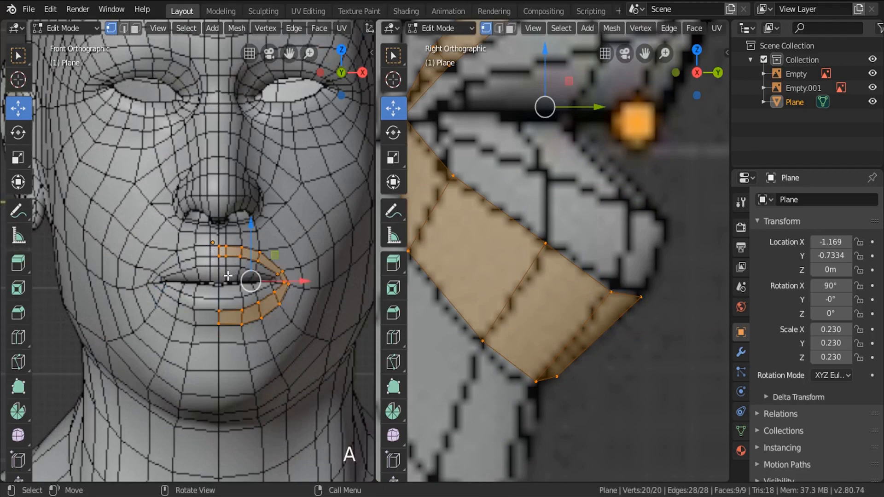
{"action": "mouse_move", "coordinate": [228, 275]}
{"action": "middle_mouse_down"}
{"action": "mouse_move", "coordinate": [251, 299]}
{"action": "mouse_move", "coordinate": [221, 306]}
{"action": "mouse_move", "coordinate": [236, 322]}
{"action": "mouse_move", "coordinate": [236, 342]}
{"action": "mouse_move", "coordinate": [180, 322]}
{"action": "mouse_move", "coordinate": [172, 277]}
{"action": "middle_mouse_up"}
{"action": "key", "text": "Tab"}
{"action": "key", "text": "z"}
{"action": "left_click", "coordinate": [214, 329]}
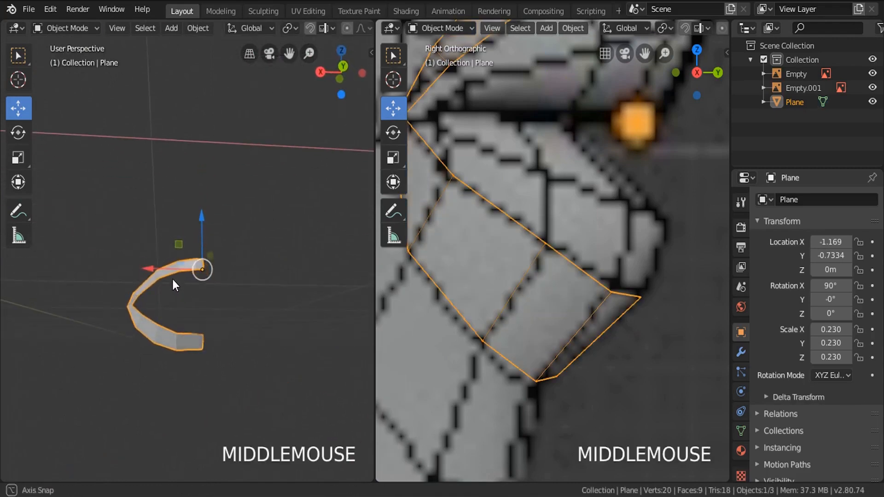
Add a Mirror modifier to the half-mouth strip.
{"action": "left_click", "coordinate": [741, 354]}
{"action": "left_click", "coordinate": [791, 204]}
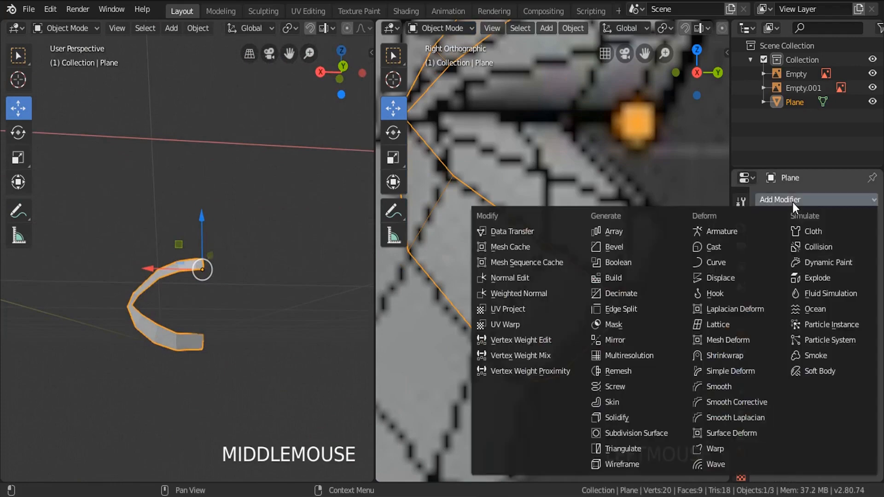
{"action": "left_click", "coordinate": [792, 201]}
{"action": "left_click", "coordinate": [783, 201]}
{"action": "left_click", "coordinate": [616, 341]}
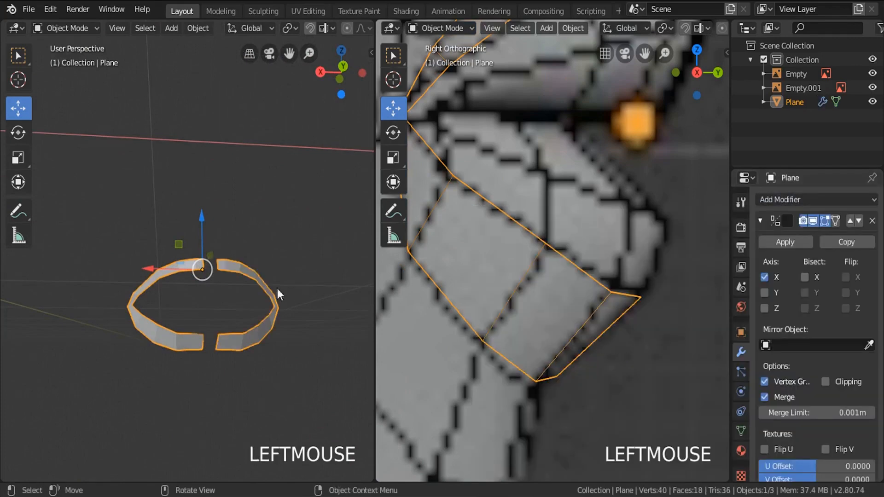
Examine the gap between the mirrored halves and the object origin's position relative to the face's center line.
{"action": "middle_click_drag", "start_coordinate": [277, 289], "coordinate": [214, 308]}
{"action": "scroll", "coordinate": [215, 308], "scroll_direction": "up", "scroll_amount": 3}
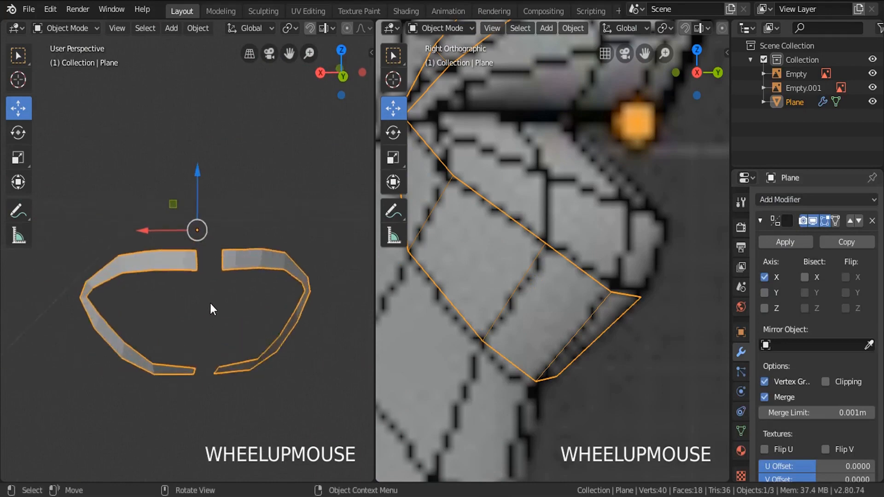
{"action": "middle_click_drag", "start_coordinate": [198, 248], "coordinate": [201, 251]}
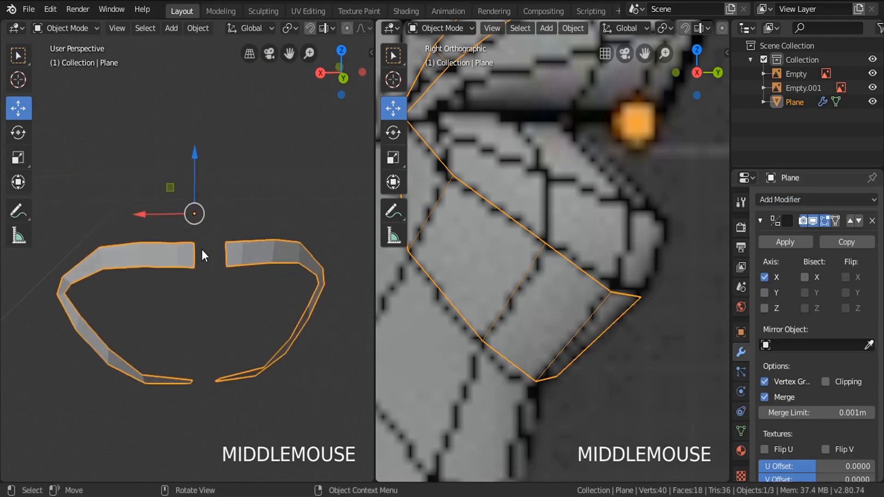
{"action": "key", "text": "KP_3"}
{"action": "key", "text": "KP_1"}
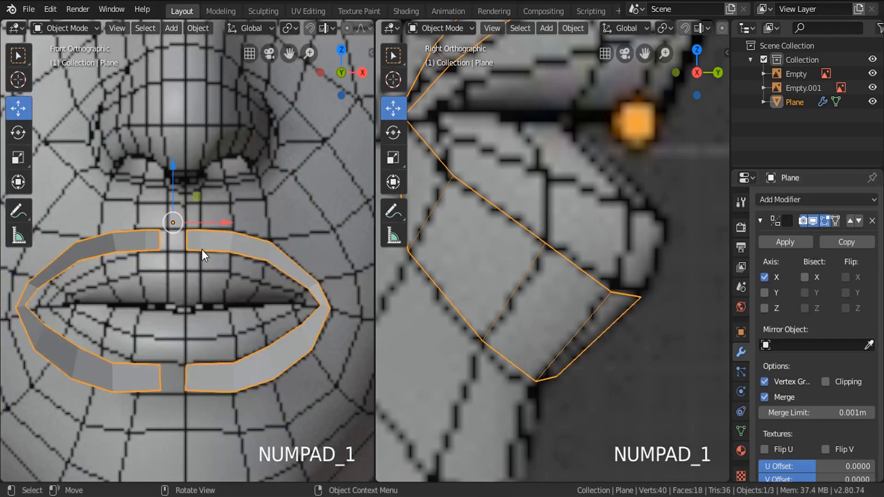
{"action": "scroll", "coordinate": [193, 227], "scroll_direction": "up", "scroll_amount": 4}
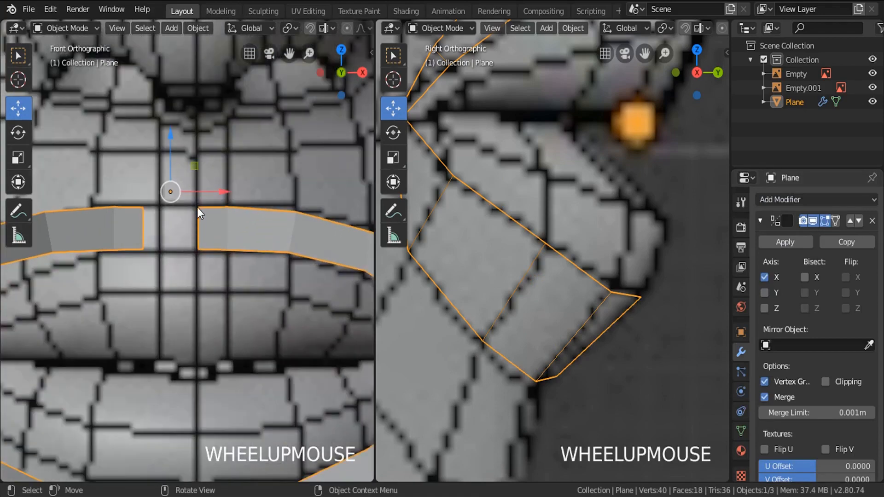
{"action": "scroll", "coordinate": [166, 194], "scroll_direction": "up", "scroll_amount": 4}
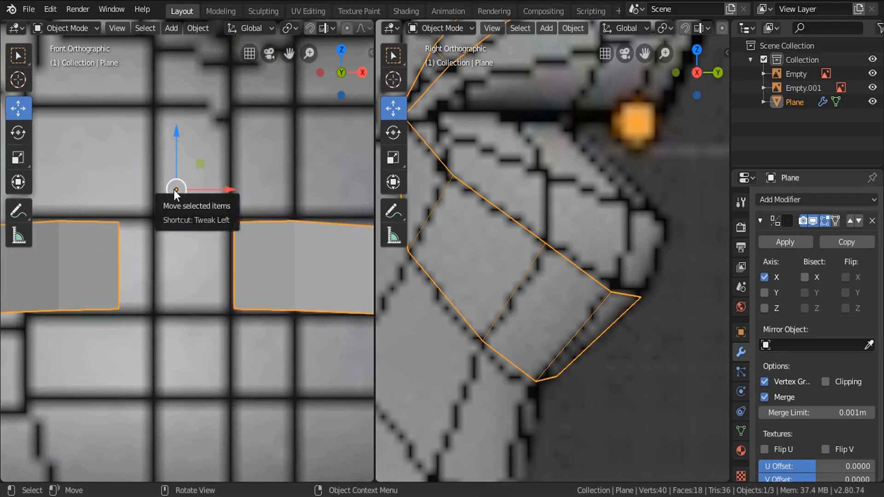
Snap the 3D cursor to the middle of the strip's upper and lower end edges on the face's center line.
{"action": "key", "text": "Tab"}
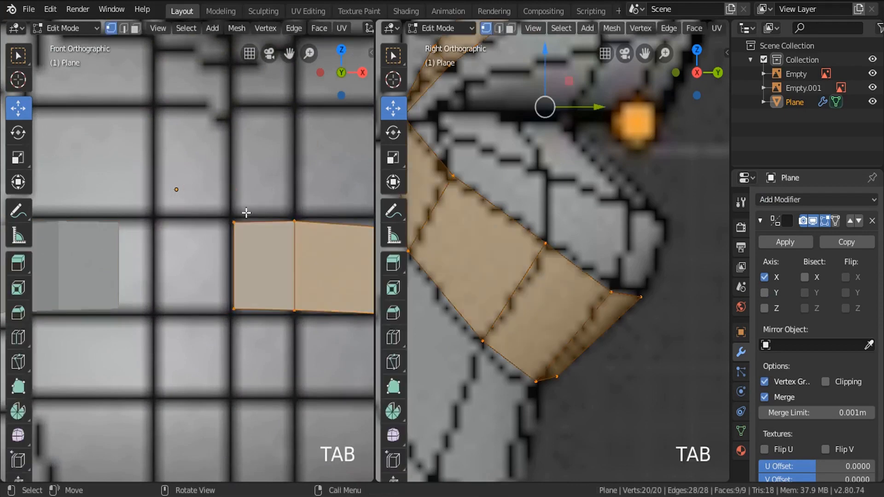
{"action": "scroll", "coordinate": [243, 164], "scroll_direction": "down", "scroll_amount": 3}
{"action": "left_click", "coordinate": [240, 221], "text": "alt"}
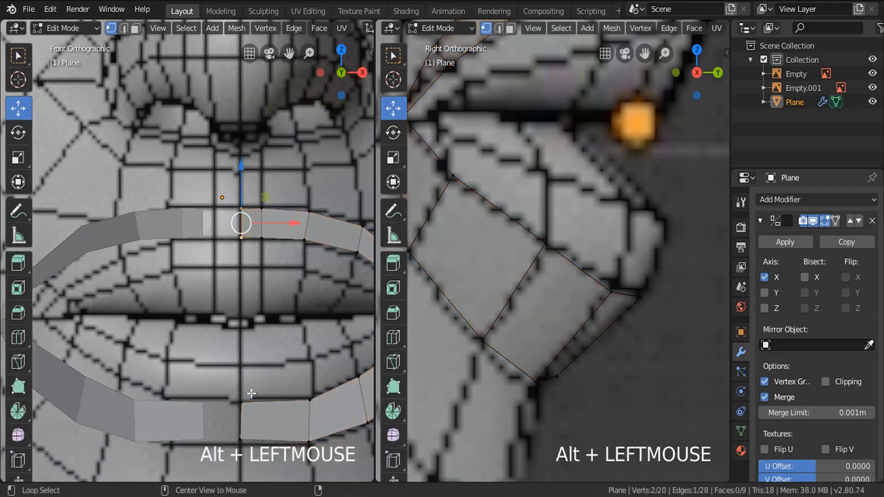
{"action": "left_click", "coordinate": [243, 417], "text": "alt+shift"}
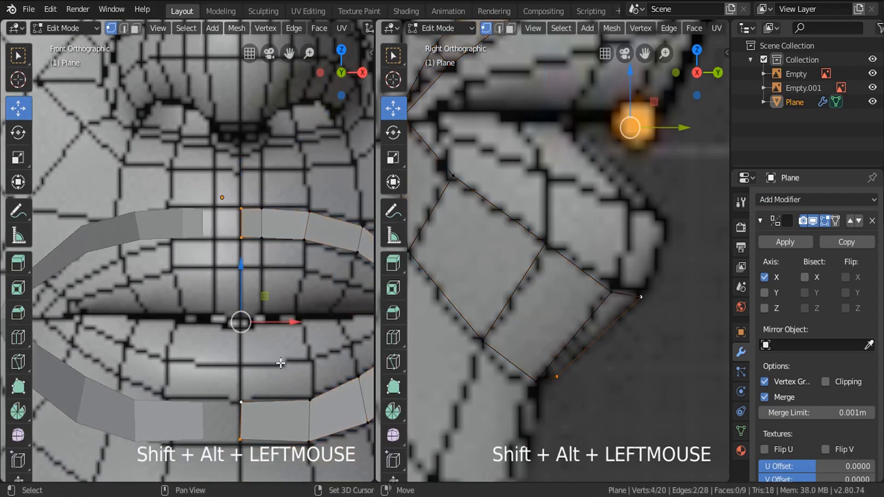
{"action": "key", "text": "shift+s"}
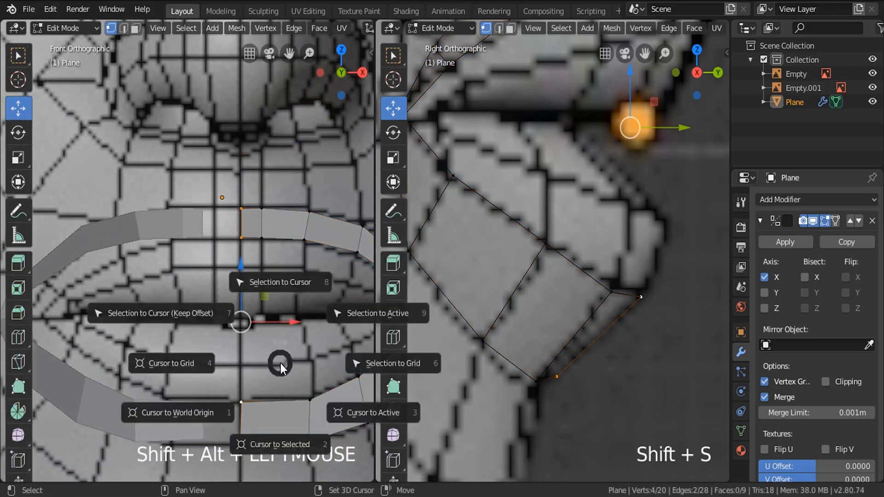
{"action": "left_click", "coordinate": [278, 447]}
Set the strip's origin to the 3D cursor and enable Clipping in its Mirror modifier.
{"action": "key", "text": "Tab"}
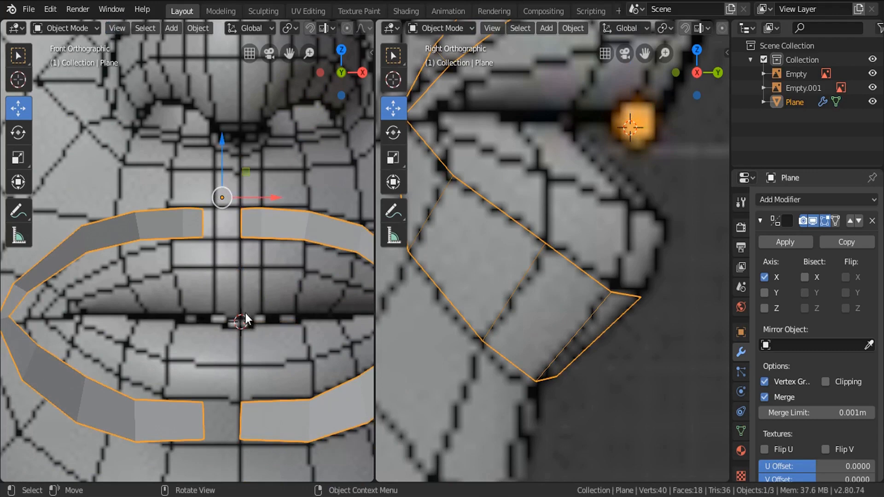
{"action": "left_click", "coordinate": [201, 27]}
{"action": "mouse_move", "coordinate": [231, 56]}
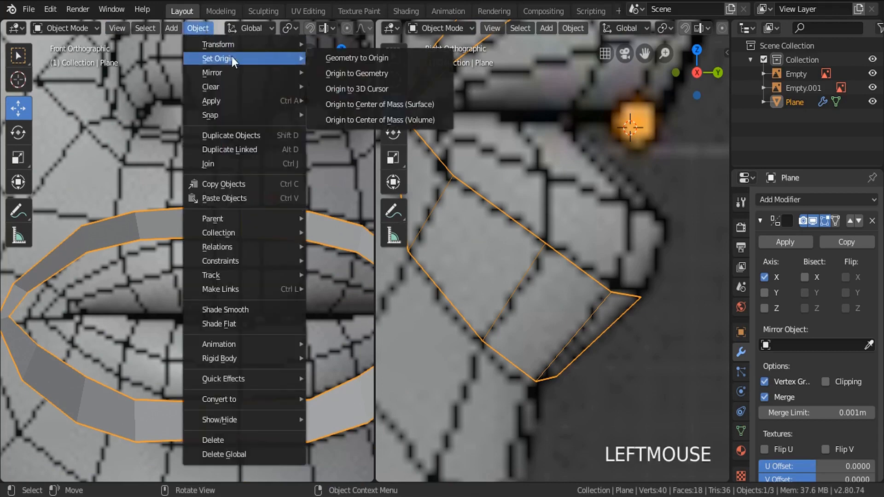
{"action": "left_click", "coordinate": [349, 88]}
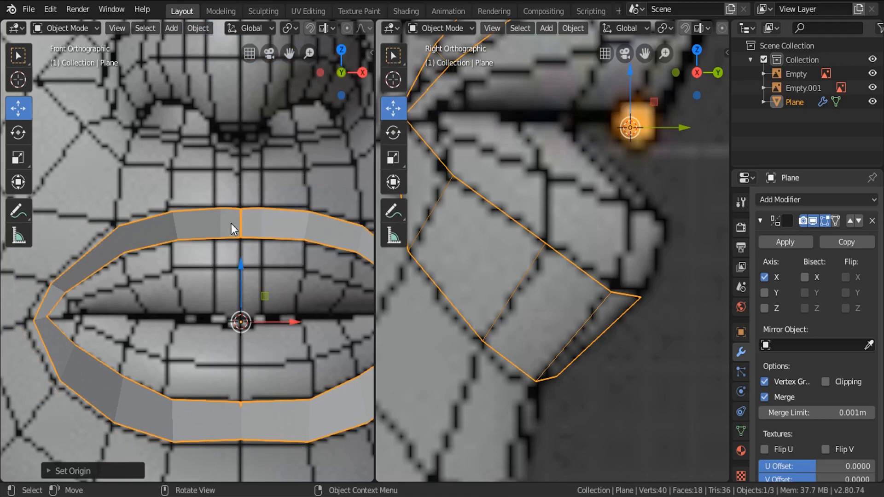
{"action": "scroll", "coordinate": [235, 225], "scroll_direction": "up", "scroll_amount": 8}
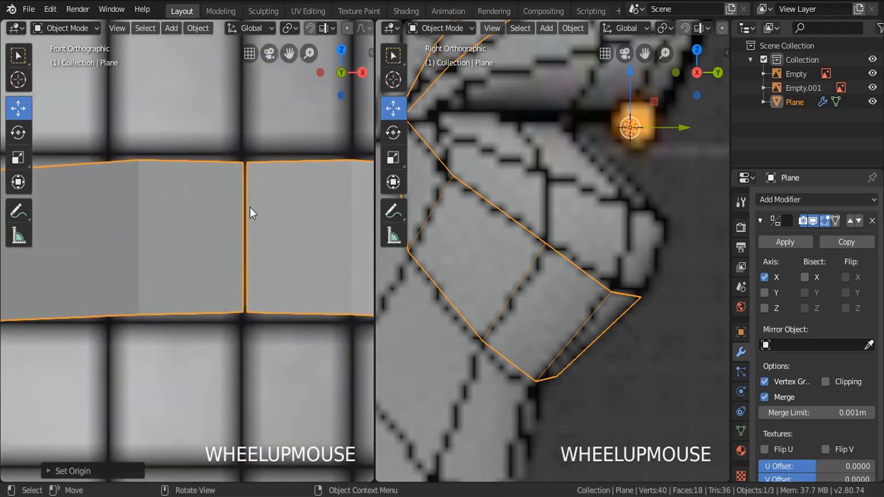
{"action": "left_click", "coordinate": [825, 381]}
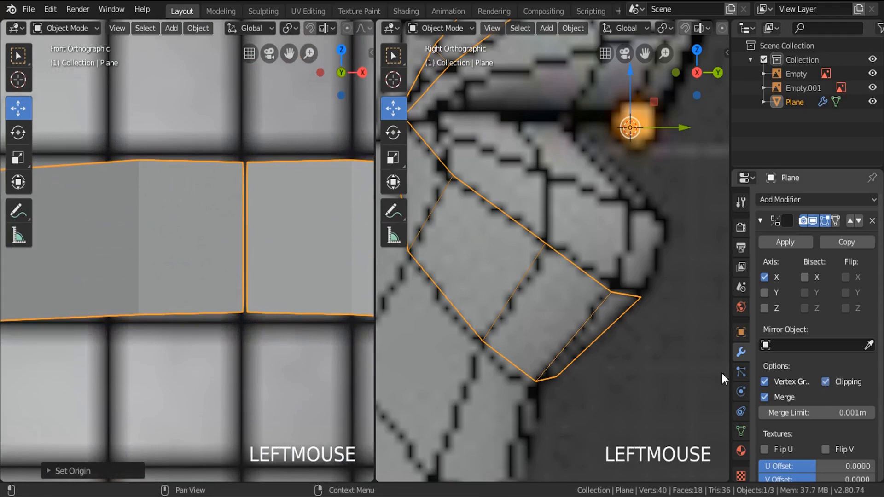
Enter mesh editing and select only the strip's center-line vertices above and below the mouth.
{"action": "scroll", "coordinate": [293, 208], "scroll_direction": "down", "scroll_amount": 3}
{"action": "key", "text": "Tab"}
{"action": "mouse_move", "coordinate": [282, 205]}
{"action": "middle_mouse_down", "text": "shift"}
{"action": "mouse_move", "coordinate": [275, 252]}
{"action": "mouse_move", "coordinate": [257, 207]}
{"action": "middle_mouse_up", "text": "shift"}
{"action": "key", "text": "a"}
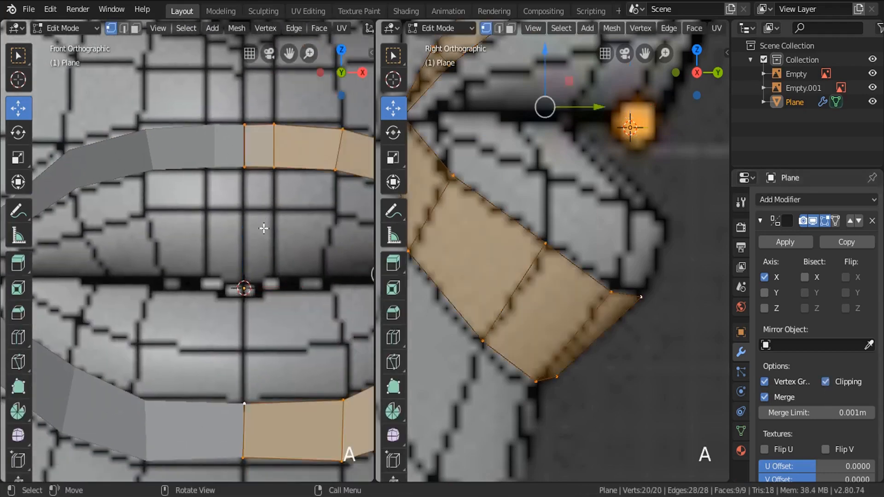
{"action": "key", "text": "a"}
{"action": "key", "text": "c"}
{"action": "left_click_drag", "start_coordinate": [238, 175], "coordinate": [240, 131]}
{"action": "left_click_drag", "start_coordinate": [235, 353], "coordinate": [242, 430]}
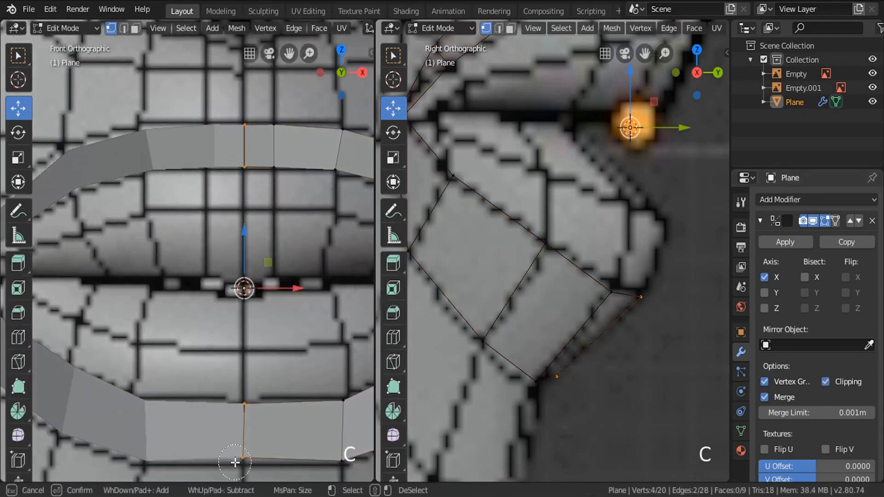
{"action": "right_click", "coordinate": [243, 430]}
Test moving the center-line vertices along X with Clipping turned off and turned back on.
{"action": "left_click", "coordinate": [826, 383]}
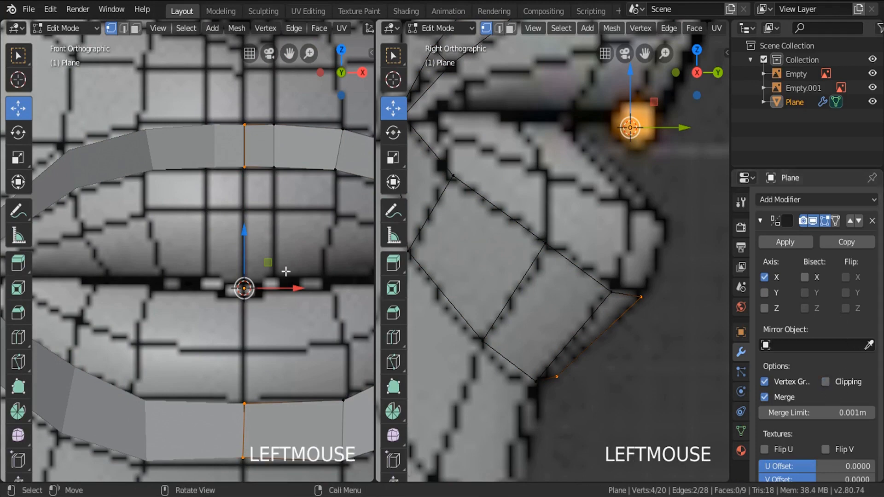
{"action": "left_click_drag", "start_coordinate": [289, 290], "coordinate": [268, 286]}
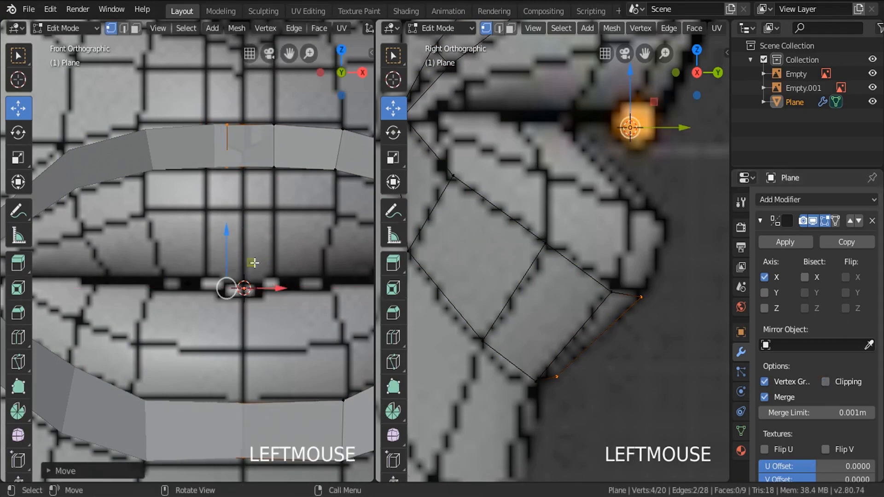
{"action": "mouse_move", "coordinate": [230, 238]}
{"action": "left_mouse_down"}
{"action": "mouse_move", "coordinate": [229, 211]}
{"action": "mouse_move", "coordinate": [229, 245]}
{"action": "left_mouse_up"}
{"action": "left_click_drag", "start_coordinate": [276, 293], "coordinate": [124, 288]}
{"action": "right_click", "coordinate": [124, 288]}
{"action": "left_click", "coordinate": [824, 381]}
{"action": "mouse_move", "coordinate": [269, 288]}
{"action": "left_mouse_down"}
{"action": "mouse_move", "coordinate": [322, 292]}
{"action": "mouse_move", "coordinate": [275, 291]}
{"action": "left_mouse_up"}
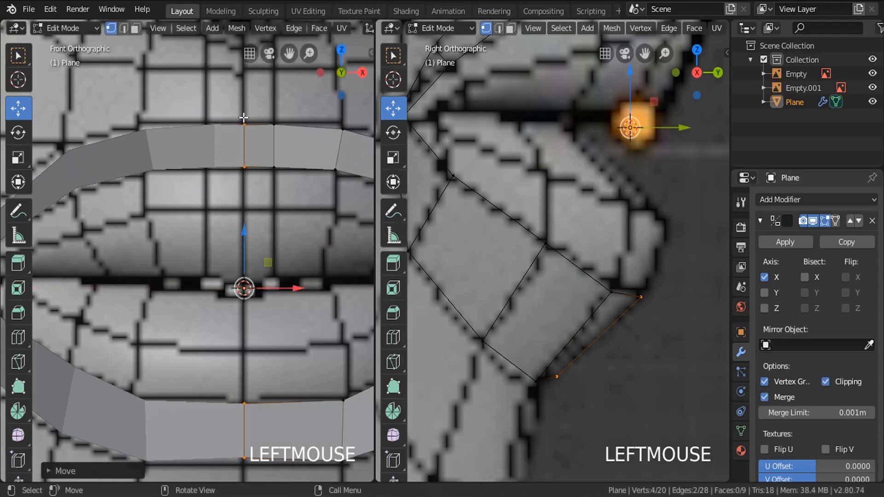
Adjust the outer vertex at the corner of the mouth against the front reference.
{"action": "scroll", "coordinate": [226, 162], "scroll_direction": "down", "scroll_amount": 4}
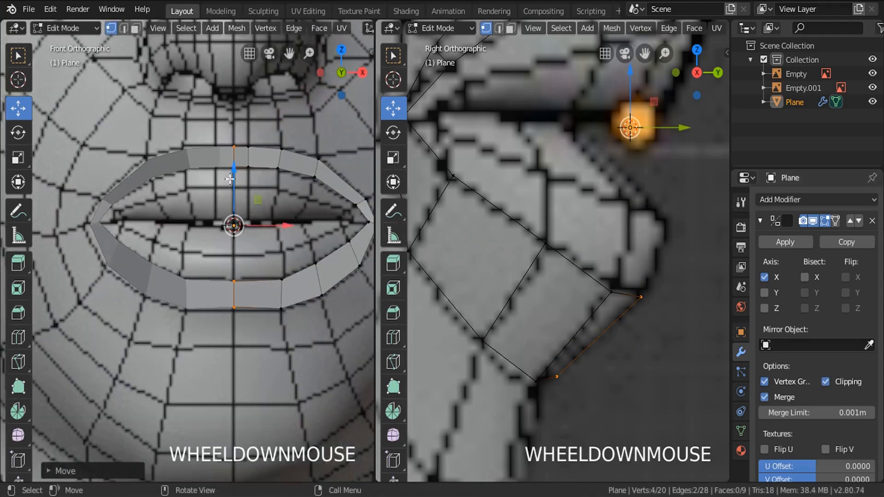
{"action": "left_click", "coordinate": [262, 280], "text": "alt"}
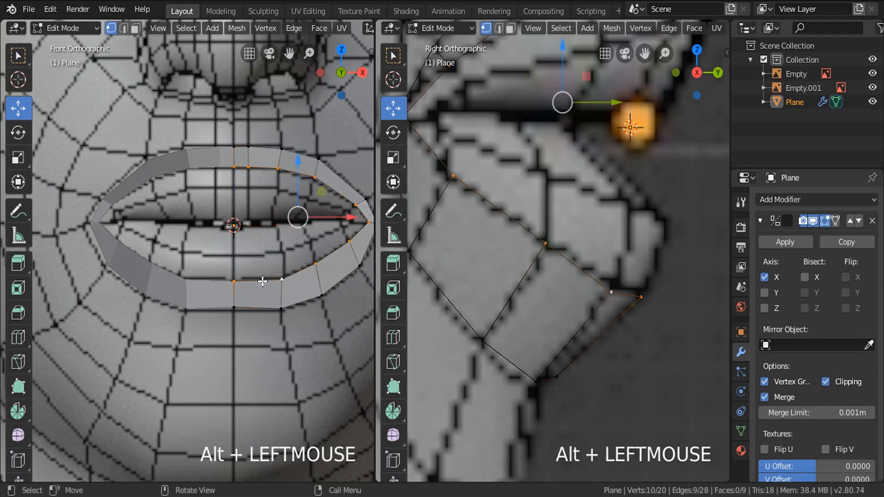
{"action": "middle_click_drag", "start_coordinate": [304, 276], "coordinate": [253, 257], "text": "shift"}
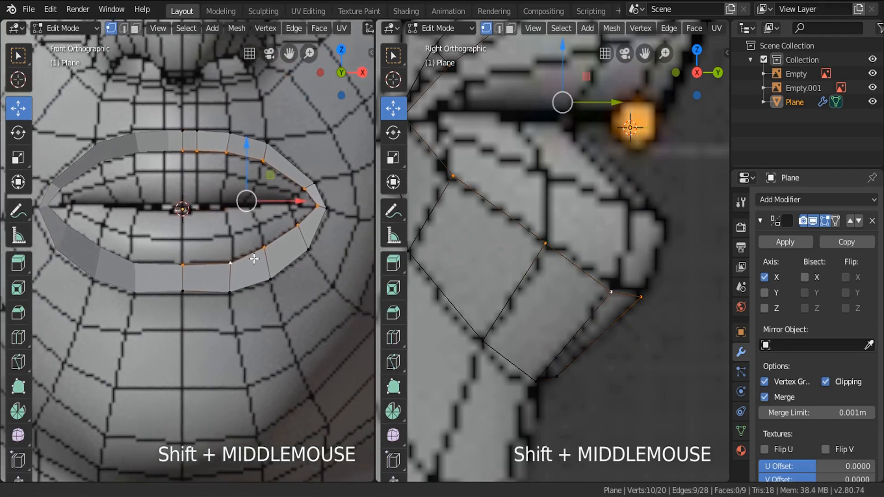
{"action": "scroll", "coordinate": [349, 212], "scroll_direction": "up", "scroll_amount": 3}
{"action": "scroll", "coordinate": [294, 210], "scroll_direction": "up", "scroll_amount": 2}
{"action": "left_click", "coordinate": [292, 201]}
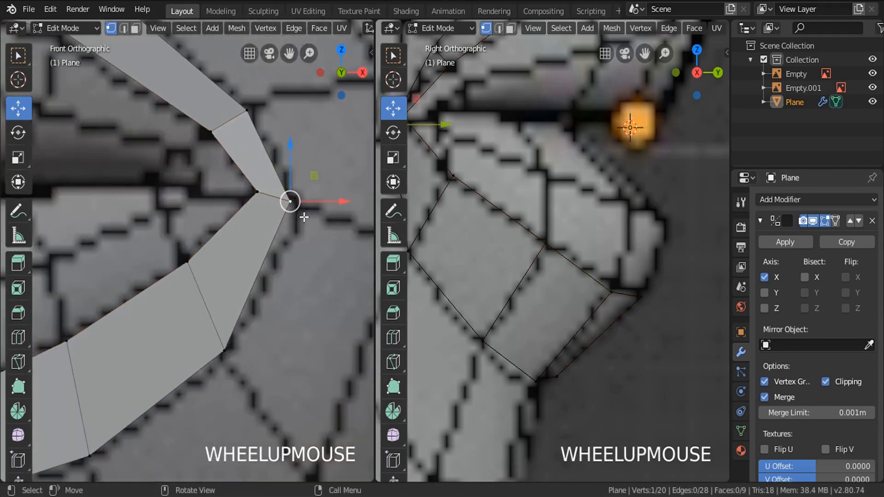
{"action": "key", "text": "g"}
{"action": "left_click", "coordinate": [262, 218]}
Extrude the strip's inner edge loop inward, scaling it down uniformly and further along Z.
{"action": "left_click", "coordinate": [230, 218], "text": "alt"}
{"action": "scroll", "coordinate": [231, 218], "scroll_direction": "down", "scroll_amount": 2}
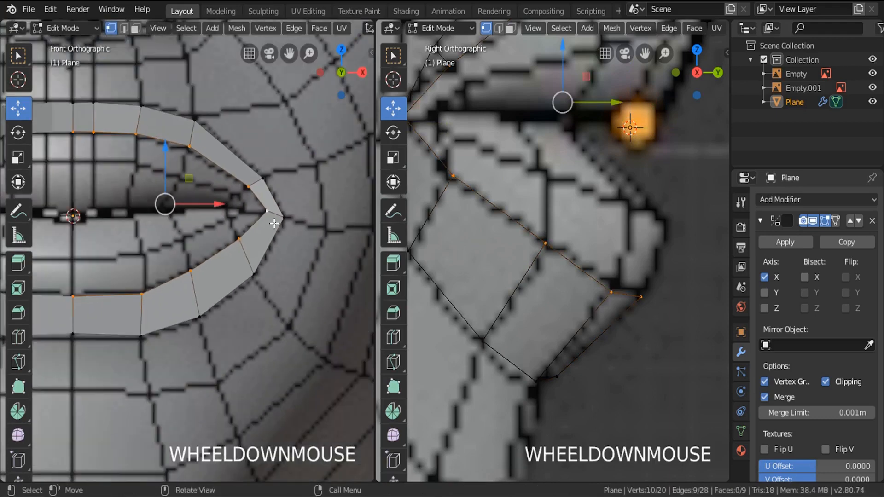
{"action": "middle_click_drag", "start_coordinate": [229, 229], "coordinate": [294, 224], "text": "shift"}
{"action": "scroll", "coordinate": [547, 233], "scroll_direction": "down", "scroll_amount": 4}
{"action": "middle_click_drag", "start_coordinate": [547, 233], "coordinate": [507, 309], "text": "shift"}
{"action": "key", "text": "e"}
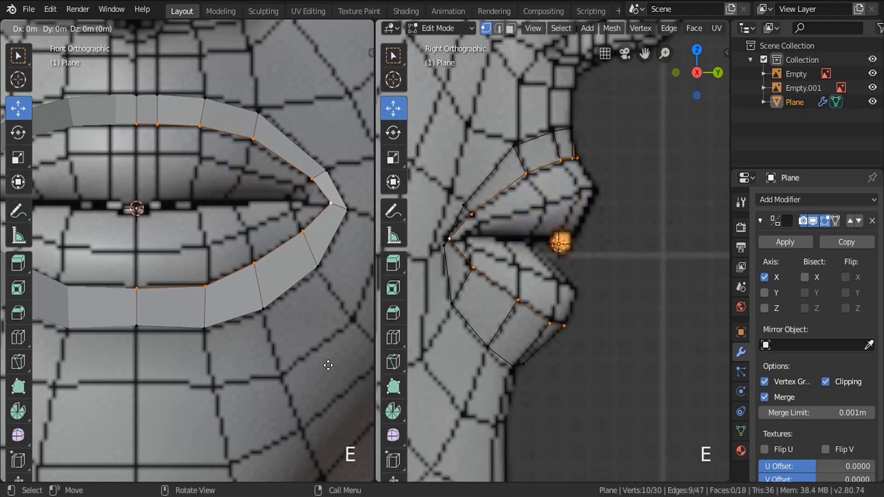
{"action": "right_click", "coordinate": [325, 364]}
{"action": "key", "text": "s"}
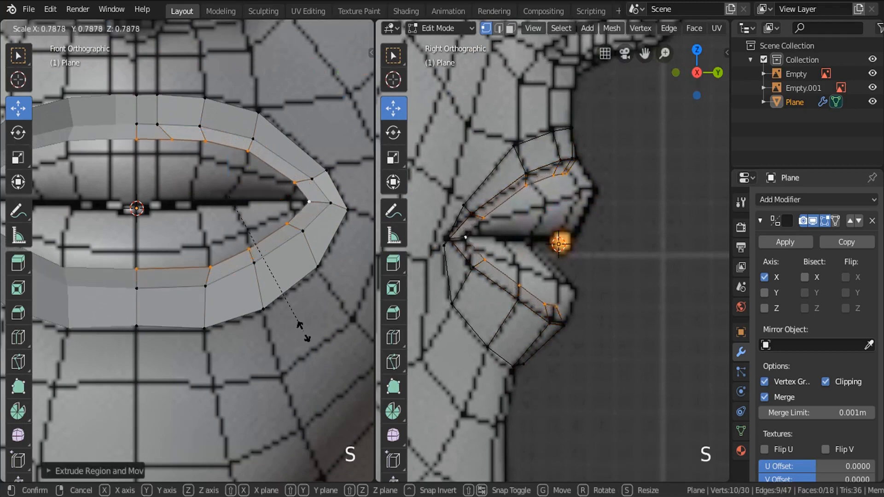
{"action": "left_click", "coordinate": [304, 329]}
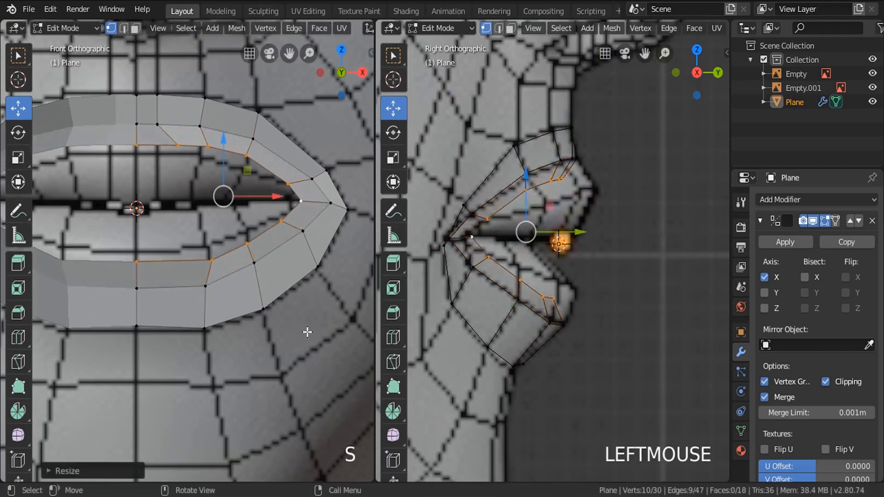
{"action": "key", "text": "s"}
{"action": "left_click", "coordinate": [242, 308]}
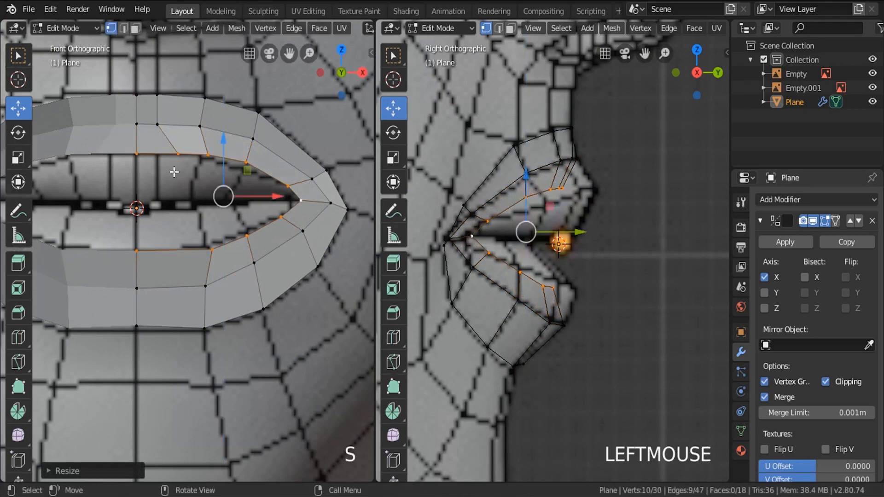
Align the new inner loop's upper-lip and lower-lip vertices with the front reference's grid lines.
{"action": "left_click", "coordinate": [178, 153]}
{"action": "left_click_drag", "start_coordinate": [216, 153], "coordinate": [199, 162]}
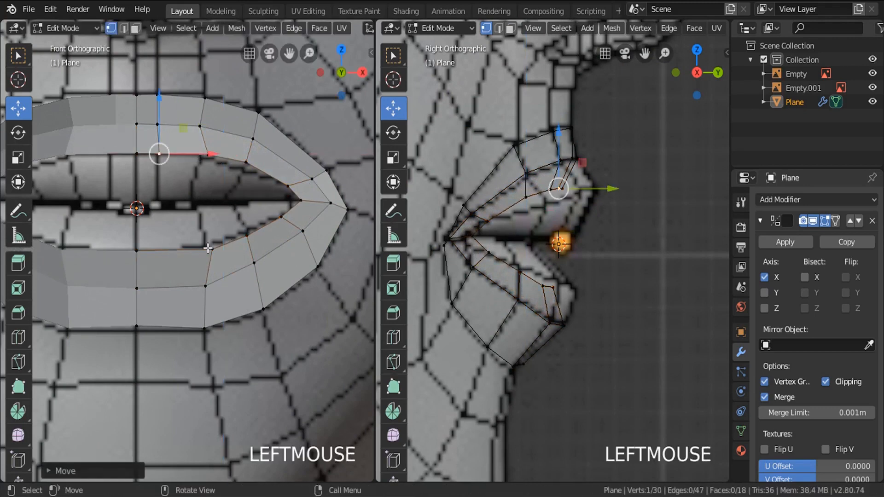
{"action": "left_click", "coordinate": [210, 251]}
{"action": "left_click_drag", "start_coordinate": [213, 224], "coordinate": [214, 222]}
{"action": "left_click_drag", "start_coordinate": [254, 245], "coordinate": [250, 244]}
{"action": "left_click", "coordinate": [249, 166]}
{"action": "left_click_drag", "start_coordinate": [249, 130], "coordinate": [249, 137]}
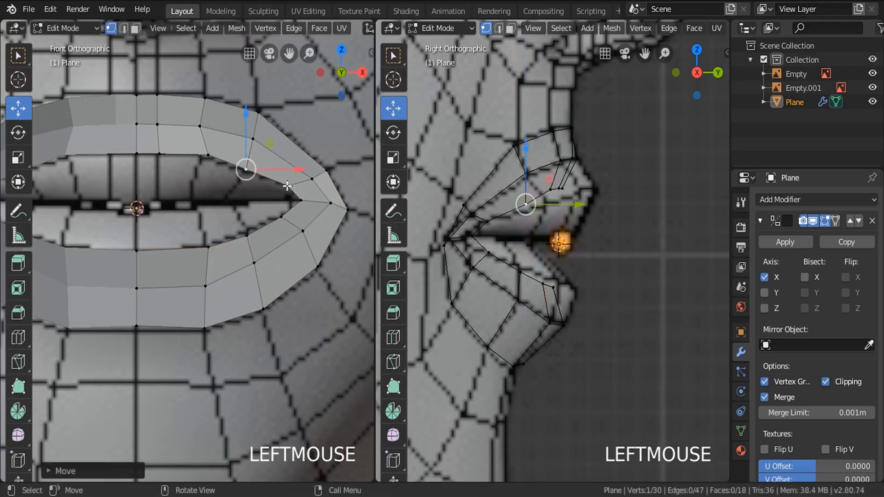
{"action": "left_click", "coordinate": [287, 186]}
Move the inner loop's upper-lip vertices nearest the center line forward along Y to the side profile.
{"action": "scroll", "coordinate": [566, 220], "scroll_direction": "down", "scroll_amount": 3}
{"action": "key", "text": "a"}
{"action": "key", "text": "a"}
{"action": "key", "text": "c"}
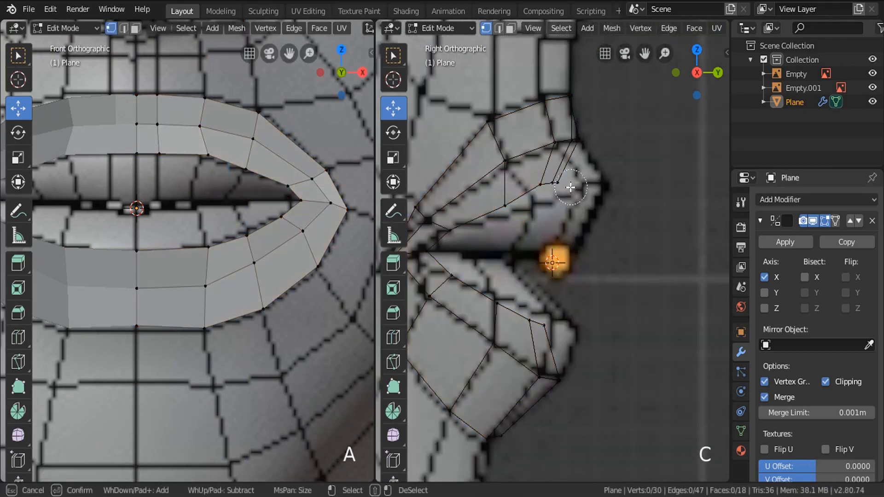
{"action": "left_click", "coordinate": [558, 185]}
{"action": "right_click", "coordinate": [560, 185]}
{"action": "left_click_drag", "start_coordinate": [594, 183], "coordinate": [631, 189]}
Align the inner loop's remaining upper-lip vertices and the mouth-corner vertex along Y with the side reference.
{"action": "left_click", "coordinate": [541, 186]}
{"action": "left_click", "coordinate": [504, 207]}
{"action": "left_click_drag", "start_coordinate": [556, 205], "coordinate": [584, 201]}
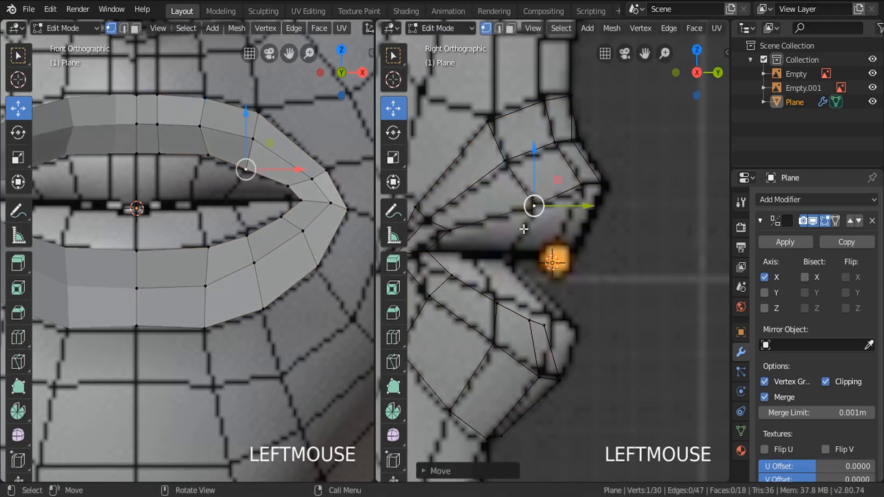
{"action": "middle_click_drag", "start_coordinate": [471, 235], "coordinate": [563, 198], "text": "shift"}
{"action": "left_click", "coordinate": [518, 215]}
{"action": "left_click_drag", "start_coordinate": [558, 213], "coordinate": [549, 210]}
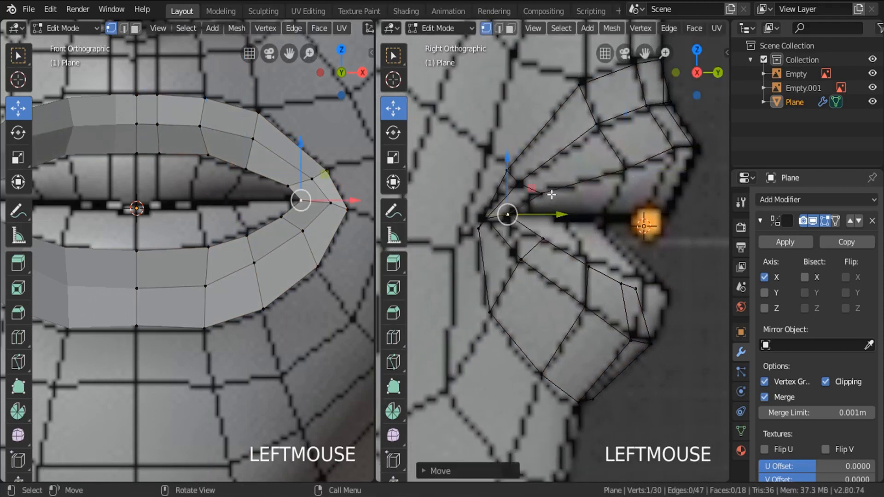
{"action": "left_click", "coordinate": [544, 194]}
Move the inner loop's lower-lip vertices nearest the center line forward along Y to the side profile.
{"action": "key", "text": "a"}
{"action": "key", "text": "a"}
{"action": "key", "text": "c"}
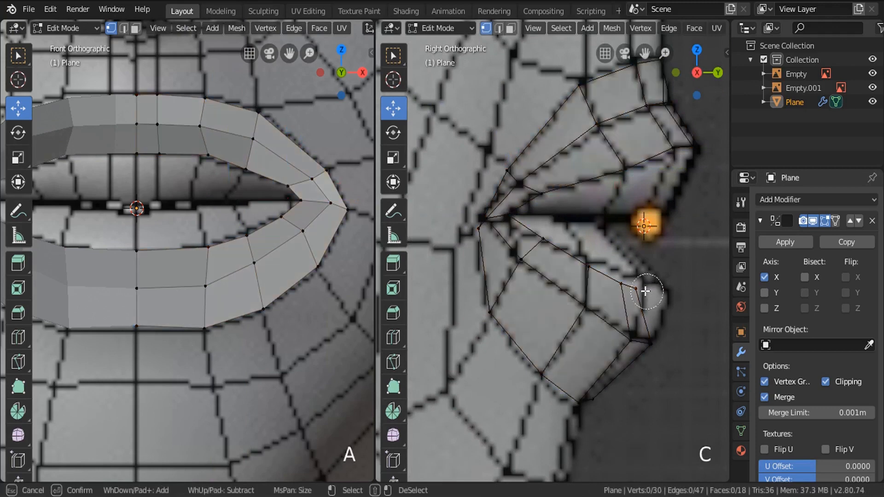
{"action": "left_click", "coordinate": [639, 289]}
{"action": "right_click", "coordinate": [667, 287]}
{"action": "mouse_move", "coordinate": [670, 285]}
{"action": "left_mouse_down"}
{"action": "mouse_move", "coordinate": [704, 284]}
{"action": "mouse_move", "coordinate": [661, 282]}
{"action": "left_mouse_up"}
Align the inner loop's remaining lower-lip vertices with the side reference along Y and Z.
{"action": "left_click", "coordinate": [656, 283]}
{"action": "scroll", "coordinate": [663, 283], "scroll_direction": "up", "scroll_amount": 3}
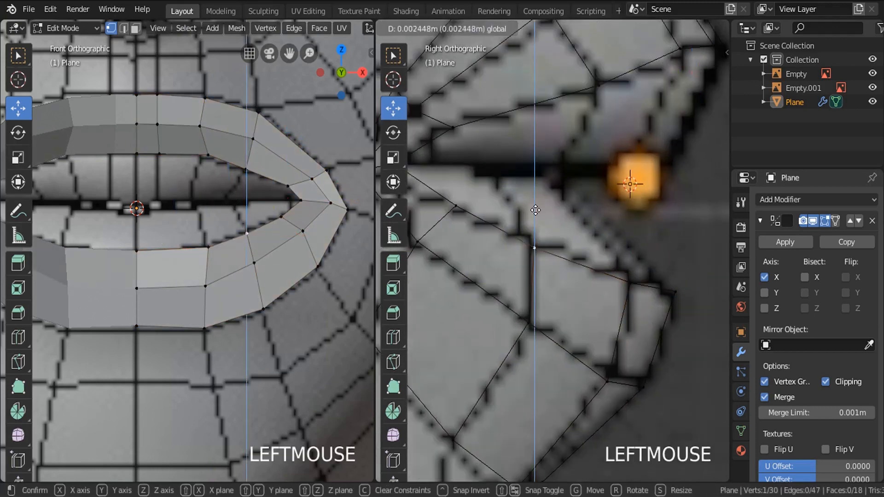
{"action": "key", "text": "a"}
{"action": "key", "text": "a"}
{"action": "scroll", "coordinate": [520, 241], "scroll_direction": "down", "scroll_amount": 3}
{"action": "left_click", "coordinate": [519, 240]}
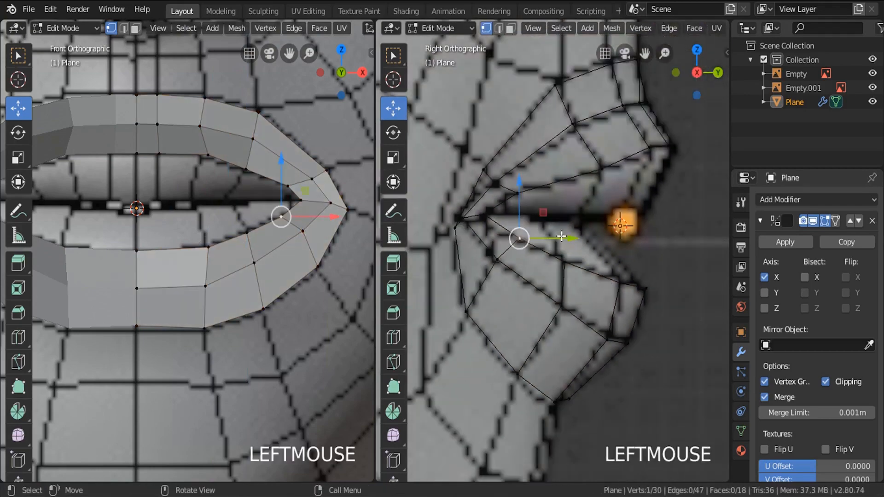
{"action": "left_click_drag", "start_coordinate": [566, 236], "coordinate": [557, 236]}
{"action": "key", "text": "a"}
{"action": "key", "text": "a"}
Extrude the innermost lip edge loop again, scaling it inward and flattening it along Z toward the mouth opening.
{"action": "scroll", "coordinate": [260, 230], "scroll_direction": "down", "scroll_amount": 3}
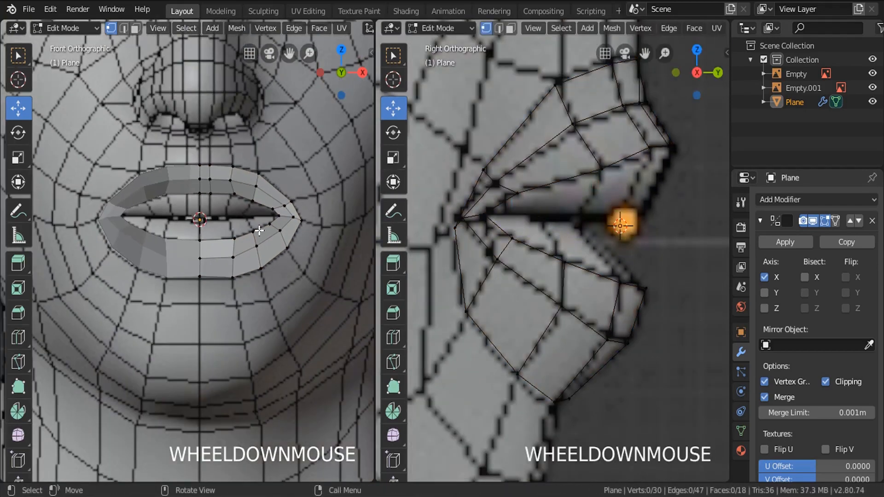
{"action": "left_click", "coordinate": [624, 162], "text": "alt"}
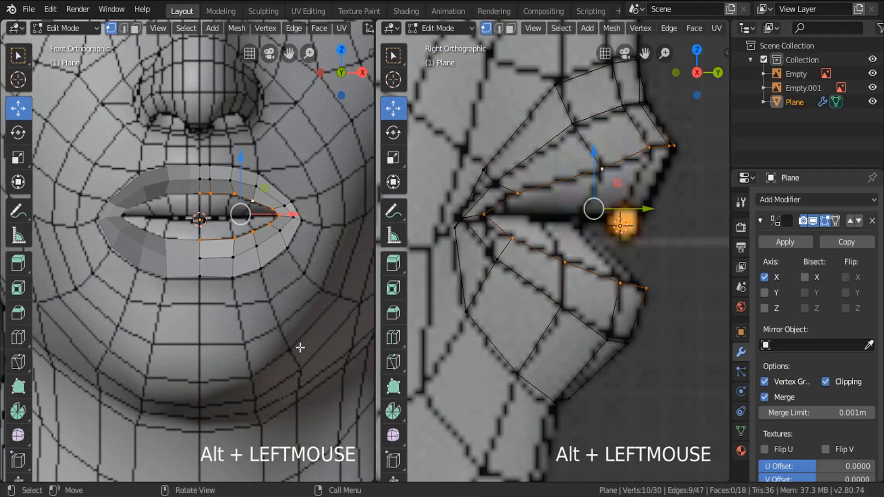
{"action": "key", "text": "e"}
{"action": "key", "text": "s"}
{"action": "left_click", "coordinate": [273, 355]}
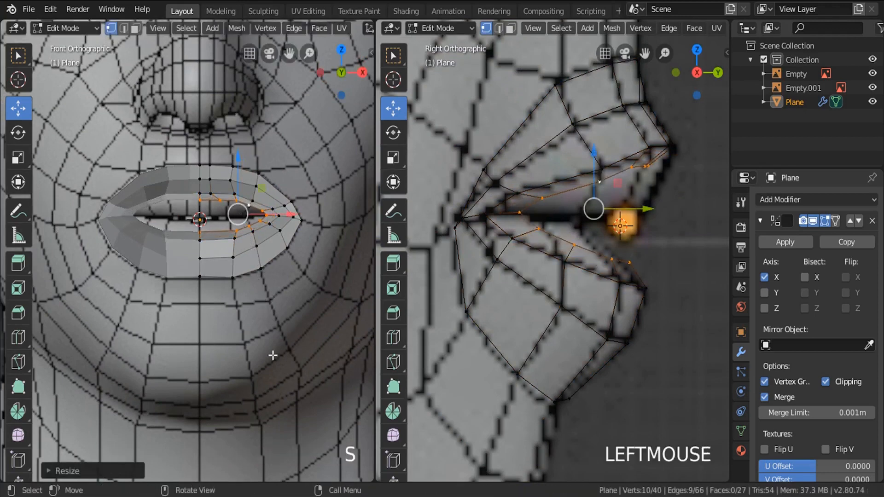
{"action": "key", "text": "s"}
{"action": "left_click", "coordinate": [484, 195]}
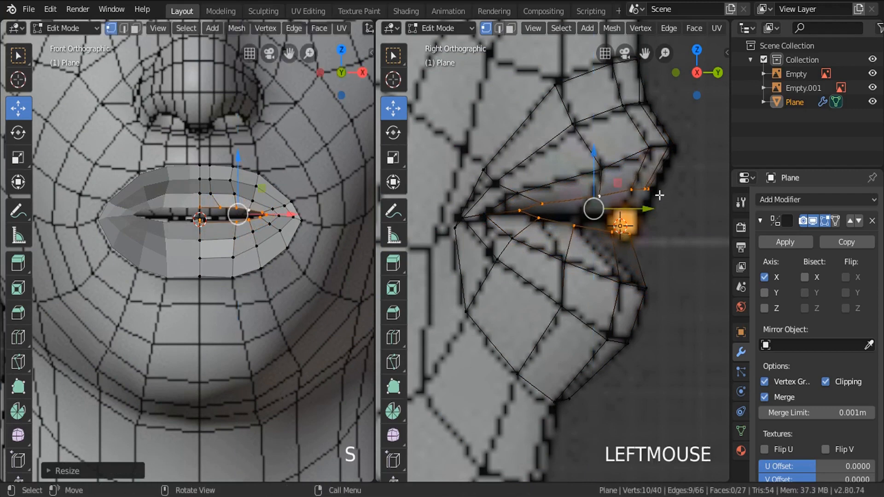
Move the innermost loop's three upper-lip vertices nearest the center line down to the mouth line in the side view and rotate them.
{"action": "key", "text": "a"}
{"action": "key", "text": "c"}
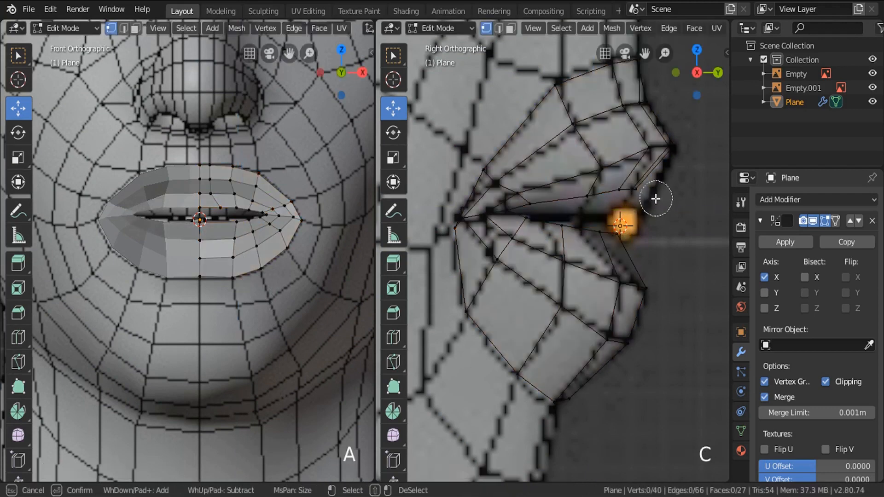
{"action": "left_click", "coordinate": [630, 189]}
{"action": "right_click", "coordinate": [662, 196]}
{"action": "key", "text": "g"}
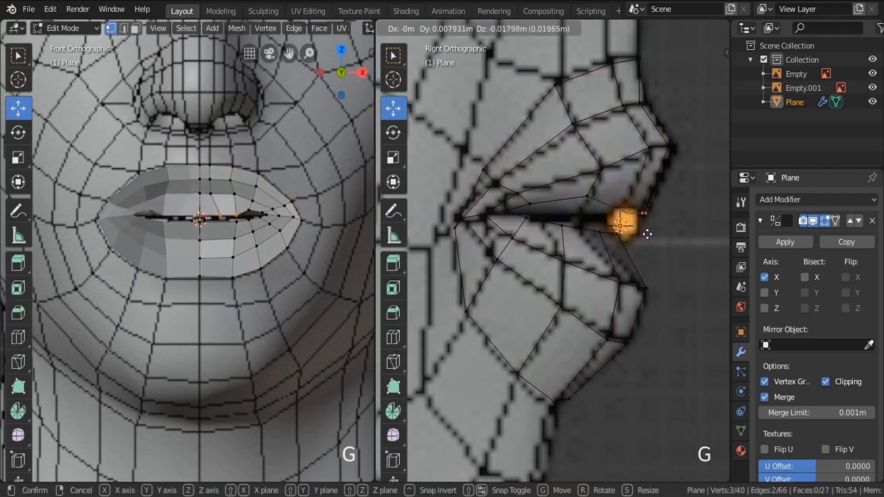
{"action": "left_click", "coordinate": [650, 240]}
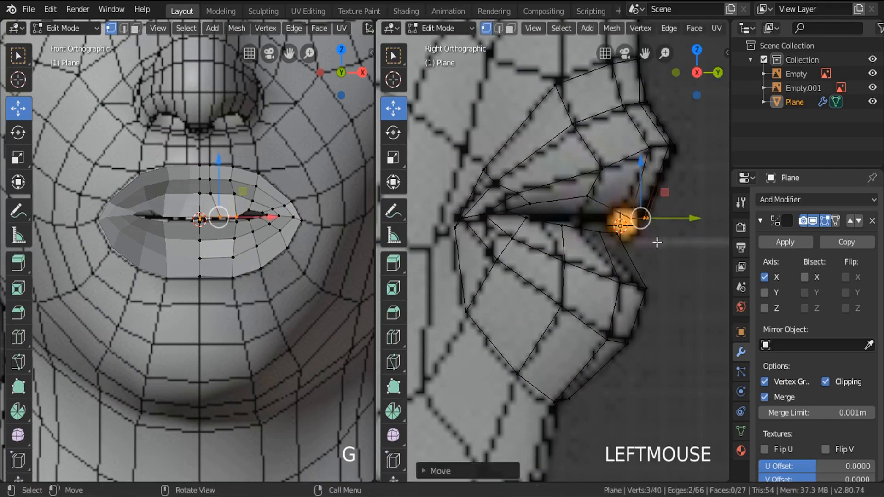
{"action": "key", "text": "r"}
{"action": "left_click", "coordinate": [655, 257]}
Move the innermost loop's next upper-lip vertex outward from the center down to the mouth line in the side view.
{"action": "left_click", "coordinate": [587, 199]}
{"action": "key", "text": "g"}
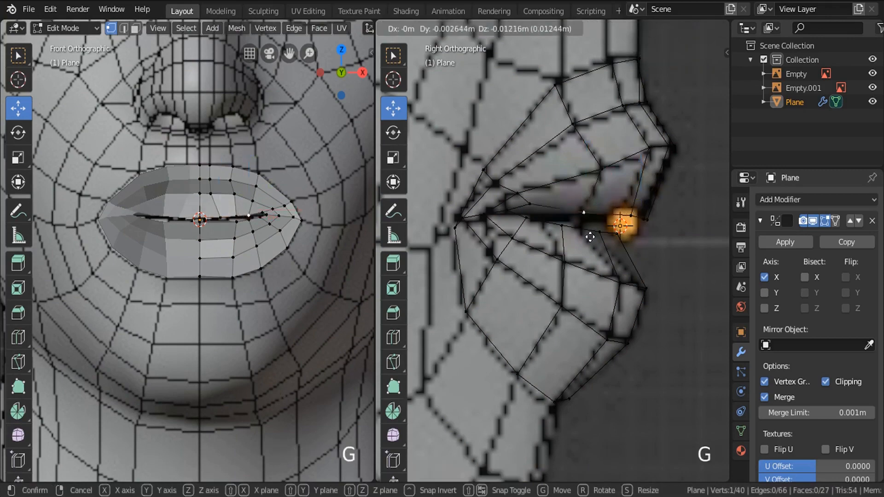
{"action": "left_click", "coordinate": [590, 239]}
Move the innermost loop's two lower-lip vertices nearest the center line back to the inner lip edge in the side reference.
{"action": "scroll", "coordinate": [595, 243], "scroll_direction": "up", "scroll_amount": 3}
{"action": "key", "text": "a"}
{"action": "key", "text": "a"}
{"action": "key", "text": "c"}
{"action": "left_click_drag", "start_coordinate": [637, 231], "coordinate": [606, 231]}
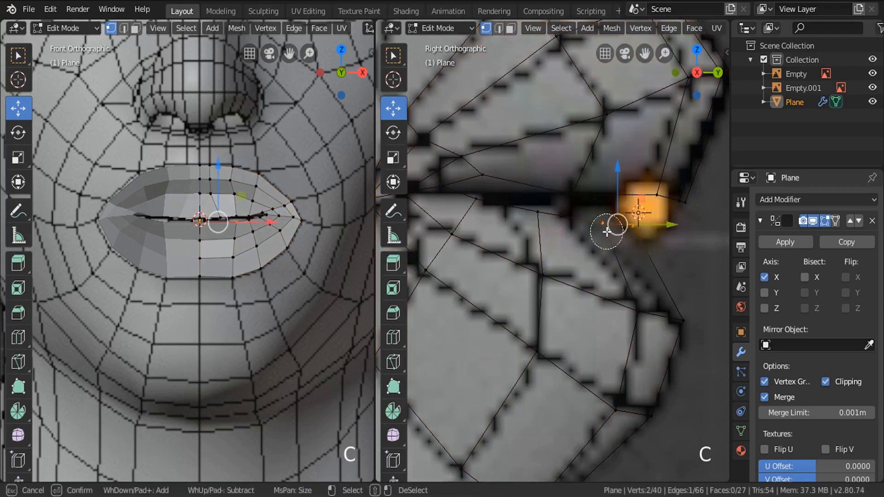
{"action": "right_click", "coordinate": [608, 229]}
{"action": "key", "text": "g"}
{"action": "left_click", "coordinate": [531, 220]}
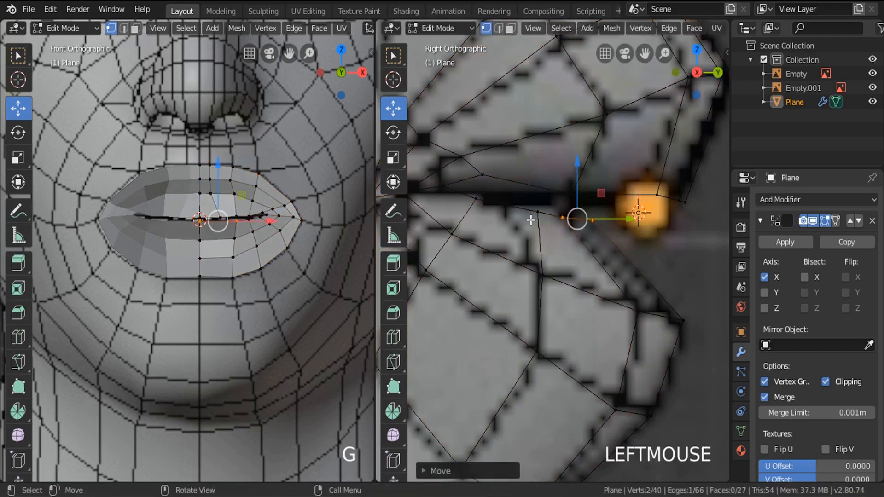
Align the innermost loop's next two lower-lip vertices toward the mouth corner with the side reference.
{"action": "left_click", "coordinate": [536, 213]}
{"action": "key", "text": "g"}
{"action": "left_click", "coordinate": [524, 233]}
{"action": "key", "text": "g"}
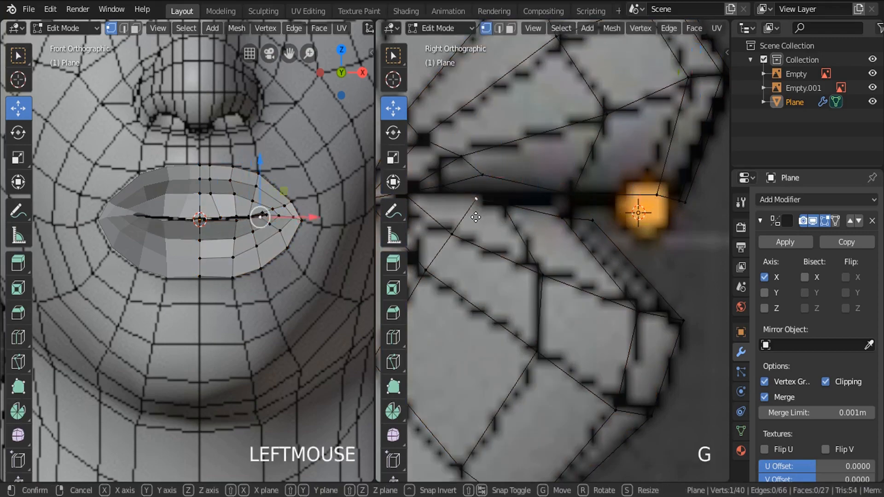
{"action": "left_click", "coordinate": [464, 194]}
Align the innermost loop's remaining upper-lip vertices near the mouth corner with the side reference.
{"action": "scroll", "coordinate": [474, 199], "scroll_direction": "down", "scroll_amount": 3}
{"action": "middle_click_drag", "start_coordinate": [473, 199], "coordinate": [538, 223], "text": "shift"}
{"action": "scroll", "coordinate": [561, 221], "scroll_direction": "up", "scroll_amount": 3}
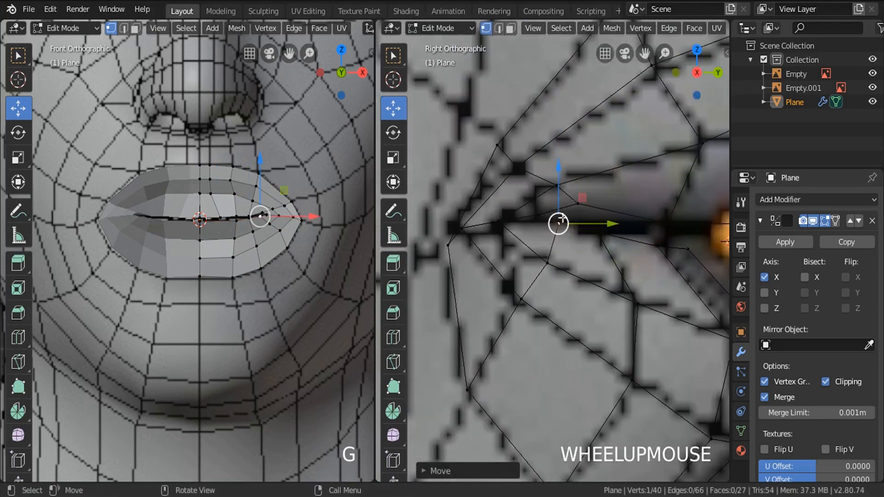
{"action": "left_click_drag", "start_coordinate": [561, 220], "coordinate": [578, 208]}
{"action": "key", "text": "g"}
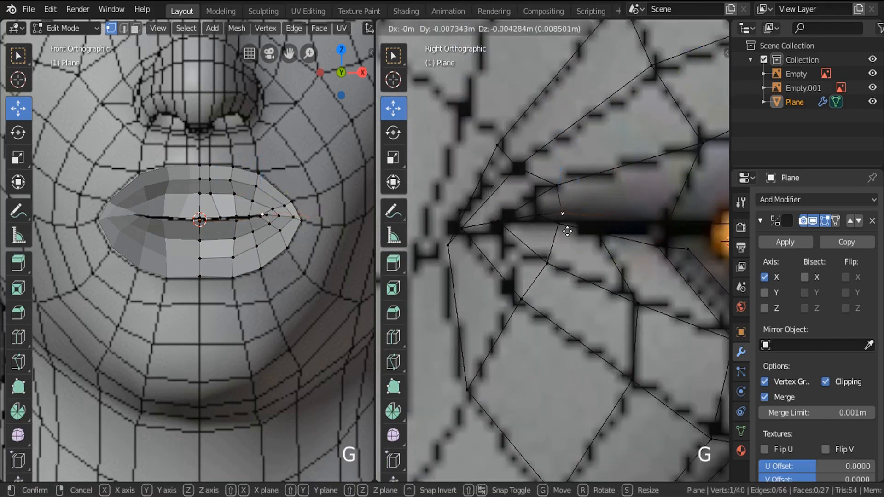
{"action": "left_click", "coordinate": [566, 230]}
{"action": "key", "text": "g"}
{"action": "left_click", "coordinate": [522, 199]}
{"action": "scroll", "coordinate": [527, 197], "scroll_direction": "down", "scroll_amount": 3}
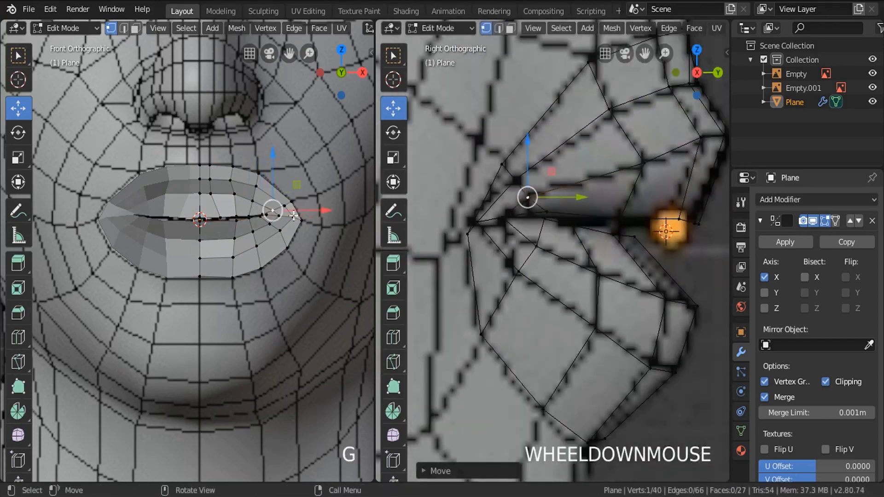
Show the front view in wireframe and shift the innermost loop's upper- and lower-lip vertices toward the center line to match the reference.
{"action": "scroll", "coordinate": [316, 208], "scroll_direction": "up", "scroll_amount": 3}
{"action": "key", "text": "z"}
{"action": "left_click", "coordinate": [111, 209]}
{"action": "scroll", "coordinate": [225, 217], "scroll_direction": "up", "scroll_amount": 4}
{"action": "left_click", "coordinate": [222, 222]}
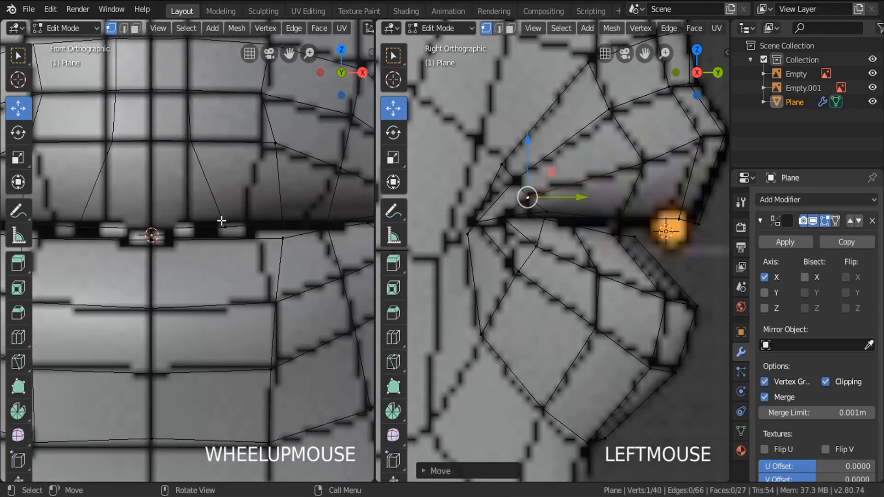
{"action": "left_click_drag", "start_coordinate": [268, 229], "coordinate": [233, 228]}
{"action": "left_click", "coordinate": [290, 248]}
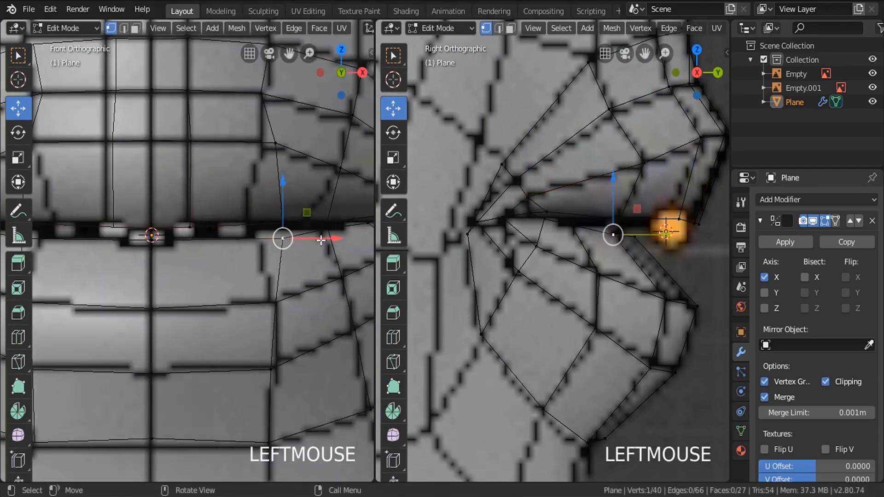
{"action": "left_click_drag", "start_coordinate": [322, 240], "coordinate": [288, 226]}
Shift the second loop's lip vertices beside the center line inward along X to match the front reference.
{"action": "left_click", "coordinate": [295, 205]}
{"action": "left_click", "coordinate": [259, 136]}
{"action": "left_click_drag", "start_coordinate": [324, 143], "coordinate": [306, 144]}
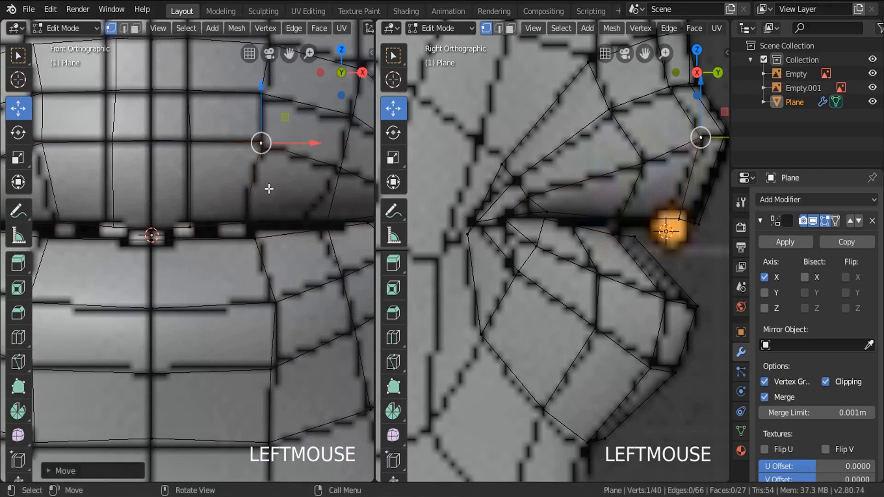
{"action": "middle_click_drag", "start_coordinate": [268, 187], "coordinate": [267, 211], "text": "shift"}
{"action": "left_click", "coordinate": [272, 221]}
{"action": "left_click_drag", "start_coordinate": [304, 222], "coordinate": [283, 223]}
{"action": "left_click", "coordinate": [285, 275]}
{"action": "scroll", "coordinate": [288, 281], "scroll_direction": "down", "scroll_amount": 2}
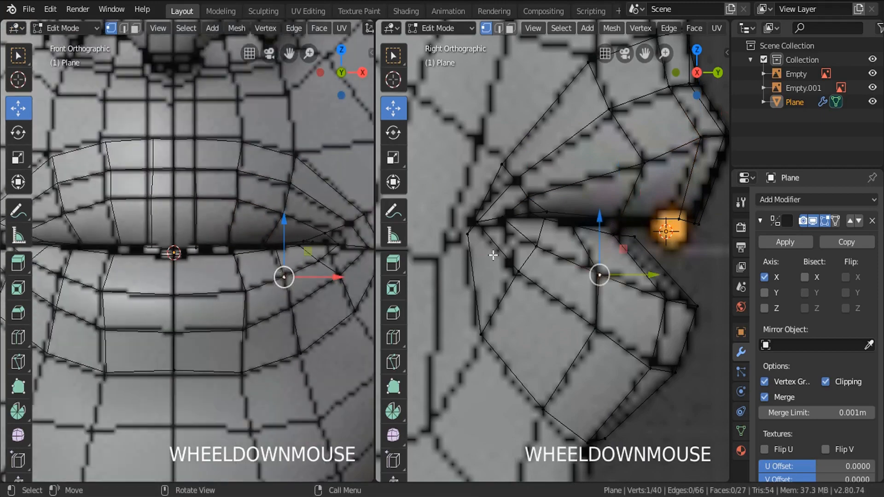
Examine the lip mesh in solid shading from a perspective angle in Object Mode and return to the side view in Edit Mode.
{"action": "mouse_move", "coordinate": [493, 254]}
{"action": "middle_mouse_down"}
{"action": "mouse_move", "coordinate": [564, 283]}
{"action": "mouse_move", "coordinate": [517, 290]}
{"action": "middle_mouse_up"}
{"action": "key", "text": "z"}
{"action": "left_click", "coordinate": [624, 298]}
{"action": "mouse_move", "coordinate": [624, 298]}
{"action": "middle_mouse_down"}
{"action": "mouse_move", "coordinate": [633, 270]}
{"action": "mouse_move", "coordinate": [520, 320]}
{"action": "mouse_move", "coordinate": [561, 279]}
{"action": "mouse_move", "coordinate": [626, 300]}
{"action": "mouse_move", "coordinate": [589, 311]}
{"action": "mouse_move", "coordinate": [518, 271]}
{"action": "mouse_move", "coordinate": [538, 296]}
{"action": "mouse_move", "coordinate": [551, 247]}
{"action": "mouse_move", "coordinate": [533, 259]}
{"action": "middle_mouse_up"}
{"action": "key", "text": "Tab"}
{"action": "scroll", "coordinate": [511, 314], "scroll_direction": "down", "scroll_amount": 2}
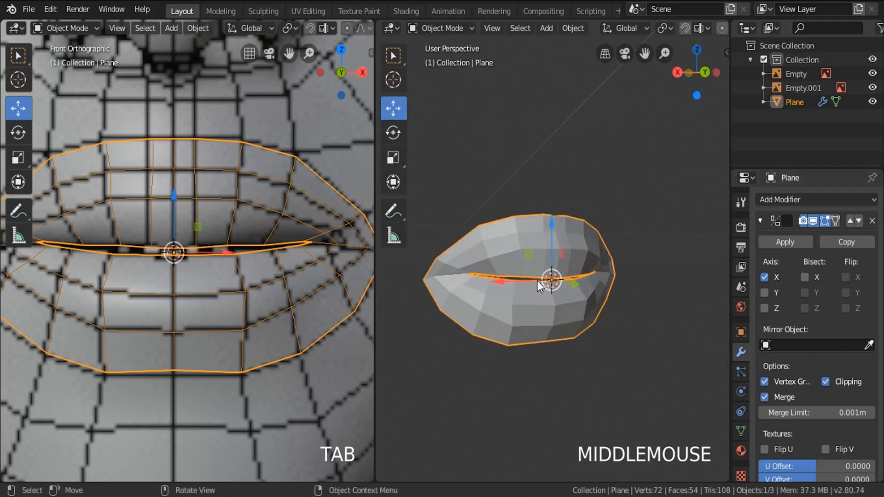
{"action": "scroll", "coordinate": [537, 280], "scroll_direction": "up", "scroll_amount": 2}
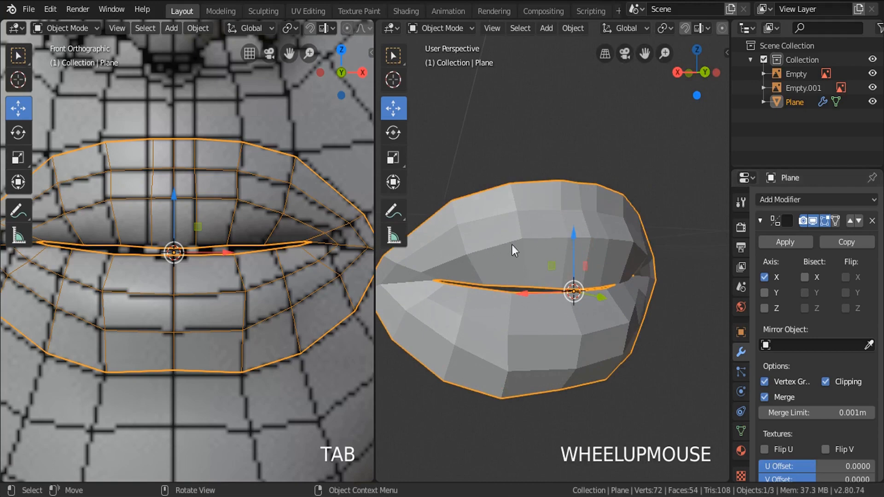
{"action": "scroll", "coordinate": [566, 284], "scroll_direction": "down", "scroll_amount": 3}
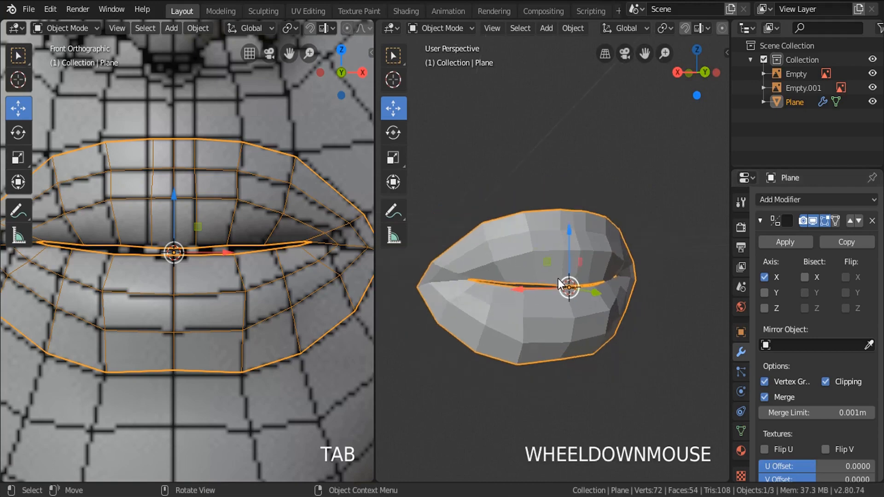
{"action": "key", "text": "KP_3"}
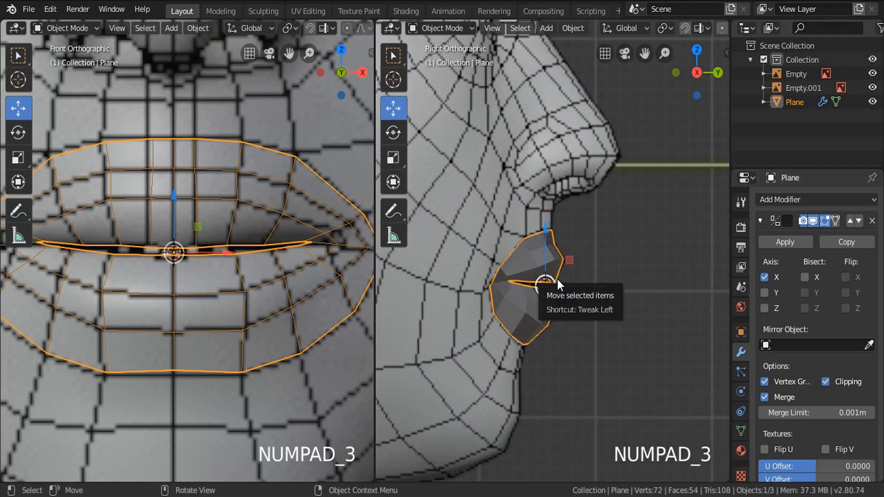
{"action": "key", "text": "Tab"}
{"action": "scroll", "coordinate": [617, 227], "scroll_direction": "down", "scroll_amount": 2}
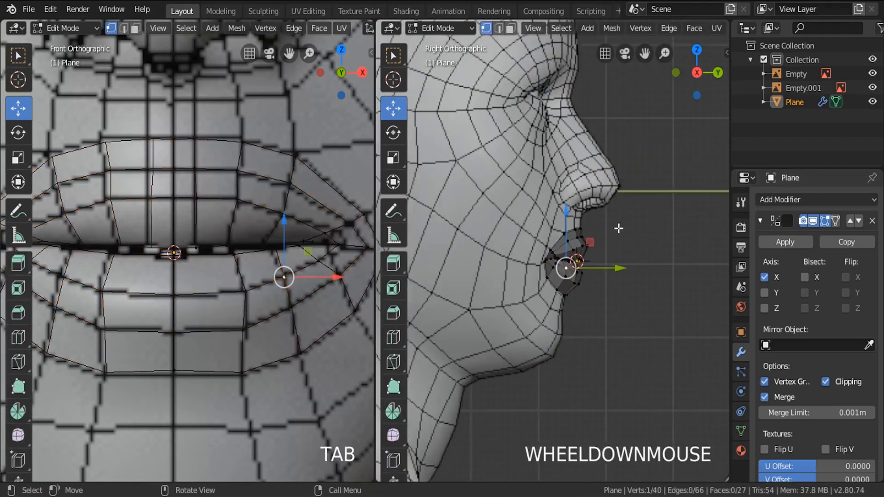
{"action": "middle_click_drag", "start_coordinate": [617, 227], "coordinate": [648, 214], "text": "shift"}
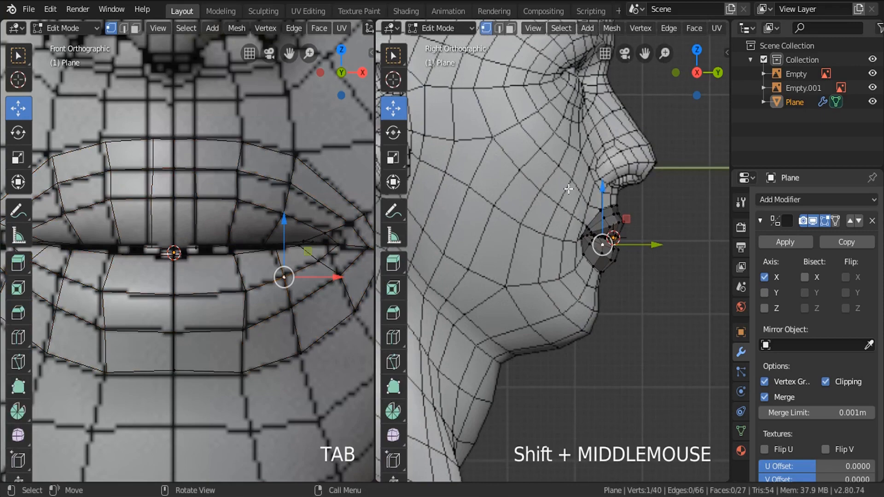
{"action": "scroll", "coordinate": [275, 266], "scroll_direction": "down", "scroll_amount": 3}
{"action": "middle_click_drag", "start_coordinate": [274, 266], "coordinate": [249, 222], "text": "shift"}
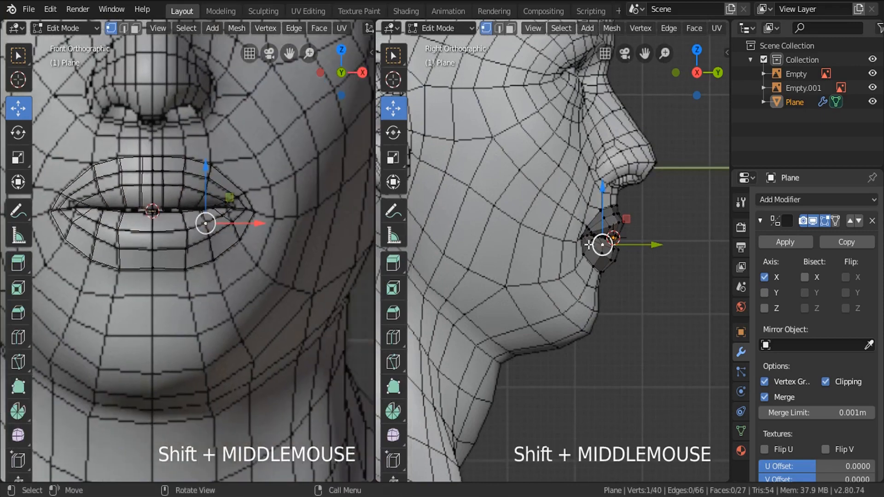
{"action": "scroll", "coordinate": [589, 245], "scroll_direction": "up", "scroll_amount": 6}
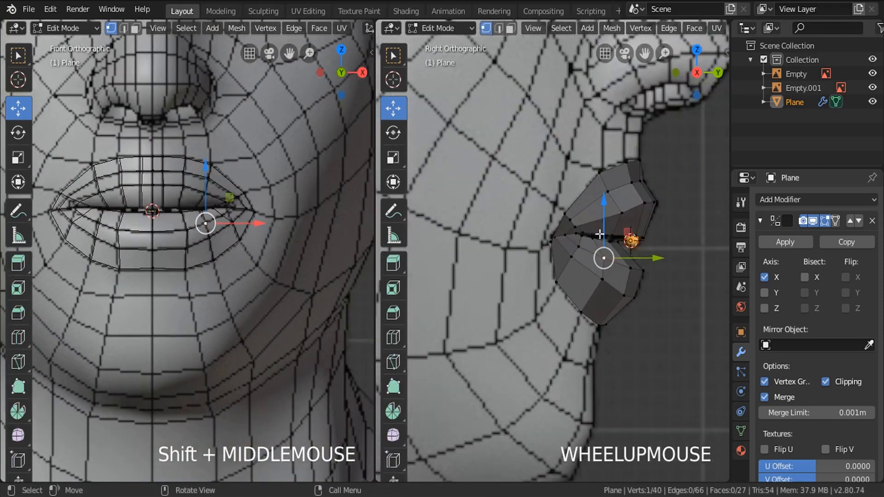
Extrude the upper lip's four outer-edge vertices nearest the center line straight up along Z toward the nose.
{"action": "left_click", "coordinate": [580, 183], "text": "alt"}
{"action": "scroll", "coordinate": [649, 152], "scroll_direction": "up", "scroll_amount": 4}
{"action": "key", "text": "a"}
{"action": "key", "text": "a"}
{"action": "key", "text": "c"}
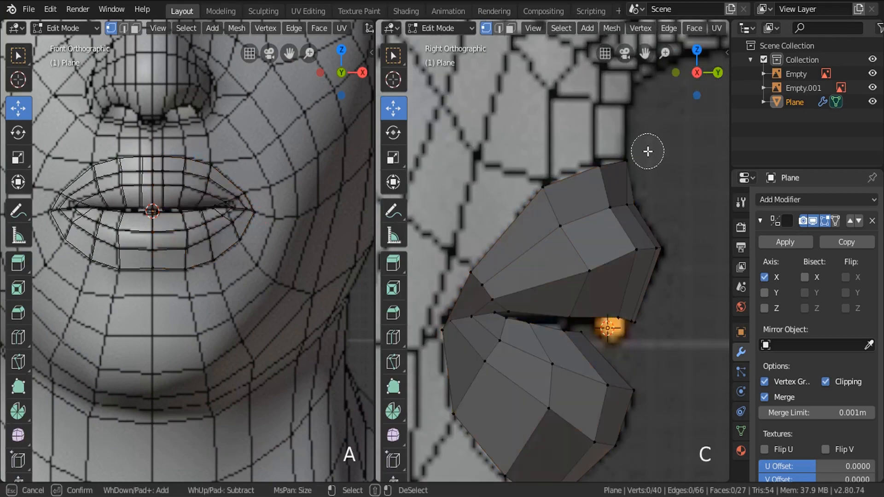
{"action": "left_click_drag", "start_coordinate": [648, 151], "coordinate": [616, 157]}
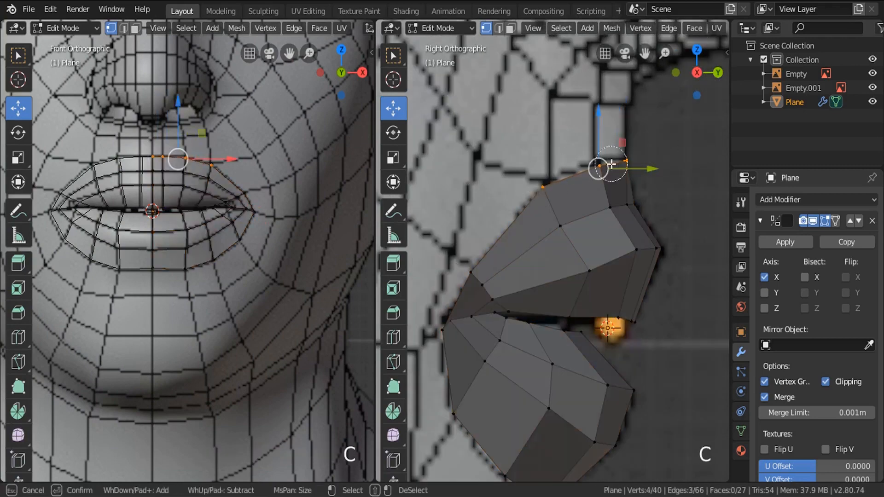
{"action": "right_click", "coordinate": [611, 163]}
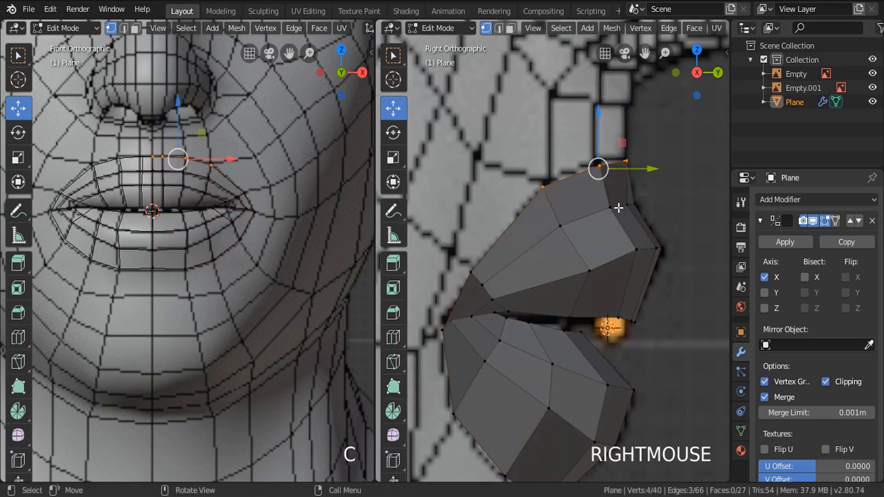
{"action": "scroll", "coordinate": [208, 144], "scroll_direction": "up", "scroll_amount": 5}
{"action": "middle_click_drag", "start_coordinate": [208, 144], "coordinate": [268, 177], "text": "shift"}
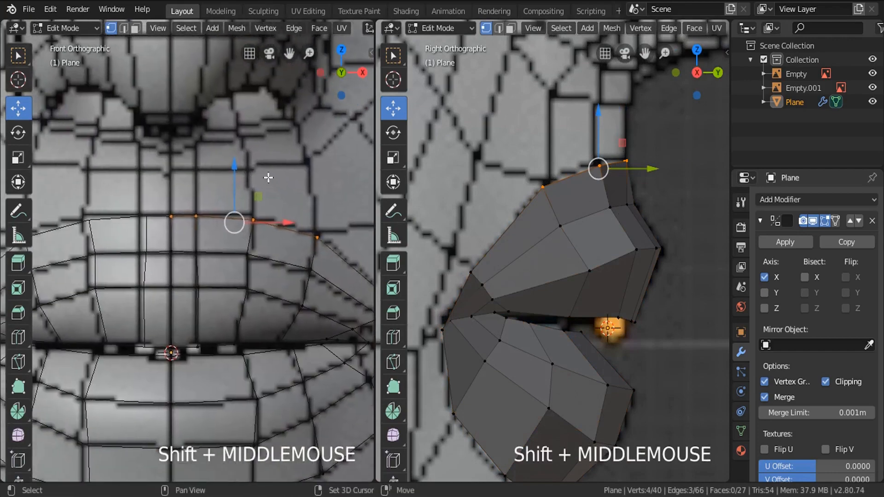
{"action": "key", "text": "e"}
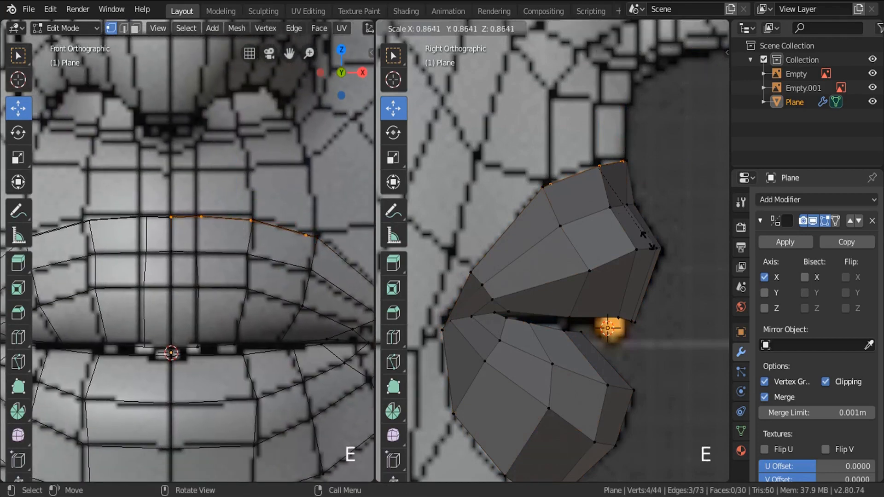
{"action": "right_click", "coordinate": [644, 241]}
{"action": "left_click_drag", "start_coordinate": [601, 133], "coordinate": [603, 65]}
Move the extruded row's outermost vertex up and slightly forward to match the side reference.
{"action": "left_click", "coordinate": [543, 116]}
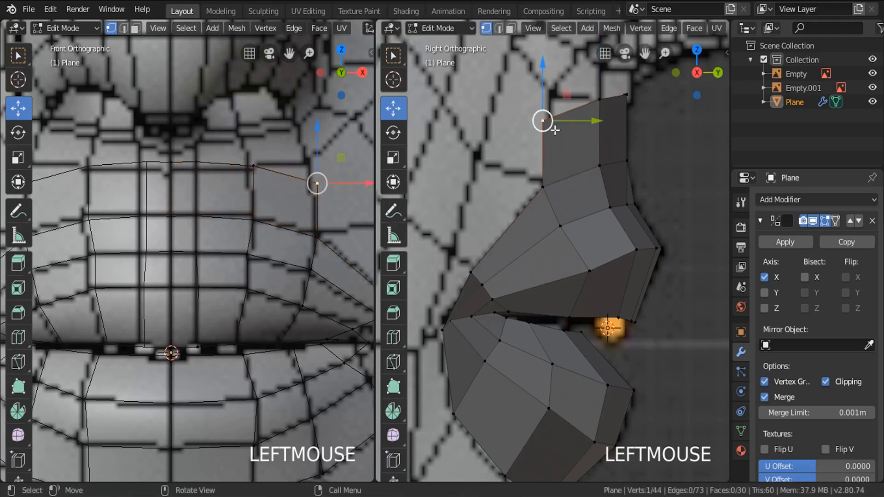
{"action": "key", "text": "g"}
{"action": "left_click", "coordinate": [586, 132]}
Switch the side view to wireframe and align the extruded row's two center-line vertices with the reference below the nose.
{"action": "key", "text": "z"}
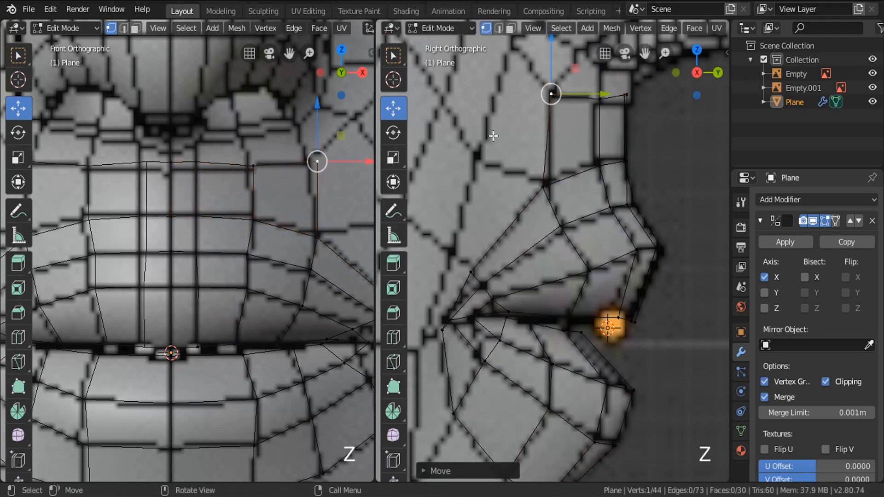
{"action": "scroll", "coordinate": [631, 100], "scroll_direction": "up", "scroll_amount": 4}
{"action": "key", "text": "a"}
{"action": "key", "text": "a"}
{"action": "key", "text": "c"}
{"action": "left_click", "coordinate": [635, 98]}
{"action": "right_click", "coordinate": [636, 102]}
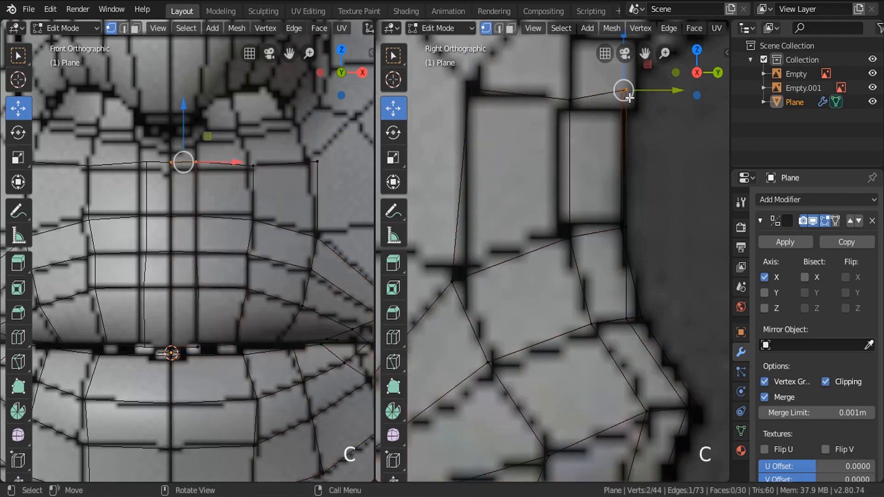
{"action": "key", "text": "g"}
{"action": "left_click", "coordinate": [646, 134]}
Align the extruded row's next vertex and the upper-lip edge vertex directly below it with the side reference.
{"action": "left_click", "coordinate": [569, 111]}
{"action": "key", "text": "g"}
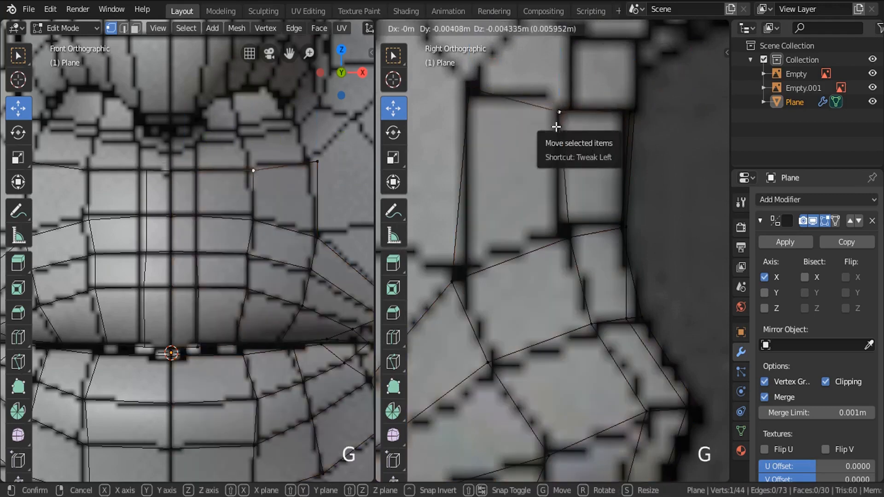
{"action": "left_click", "coordinate": [557, 123]}
{"action": "left_click", "coordinate": [575, 249]}
{"action": "key", "text": "g"}
{"action": "left_click", "coordinate": [561, 253]}
Align the extruded row's outermost vertex and its neighbor with the grid lines in the front reference.
{"action": "left_click", "coordinate": [316, 159]}
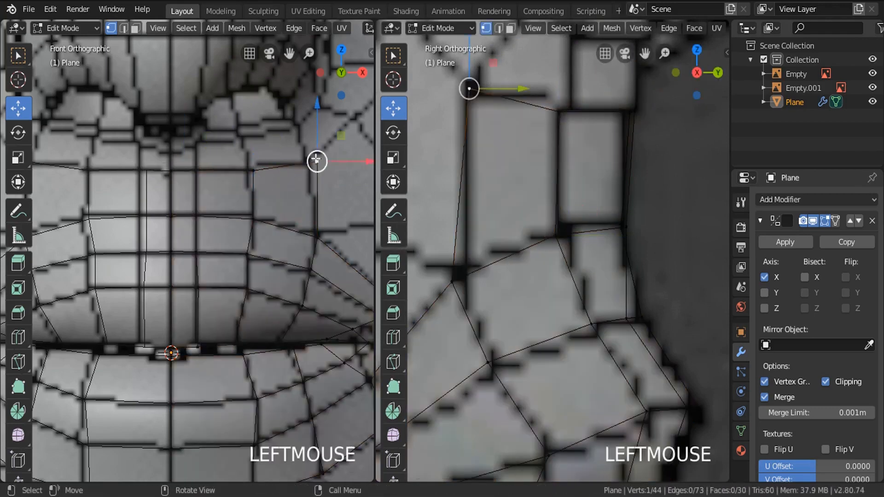
{"action": "key", "text": "g"}
{"action": "left_click", "coordinate": [345, 198]}
{"action": "key", "text": "g"}
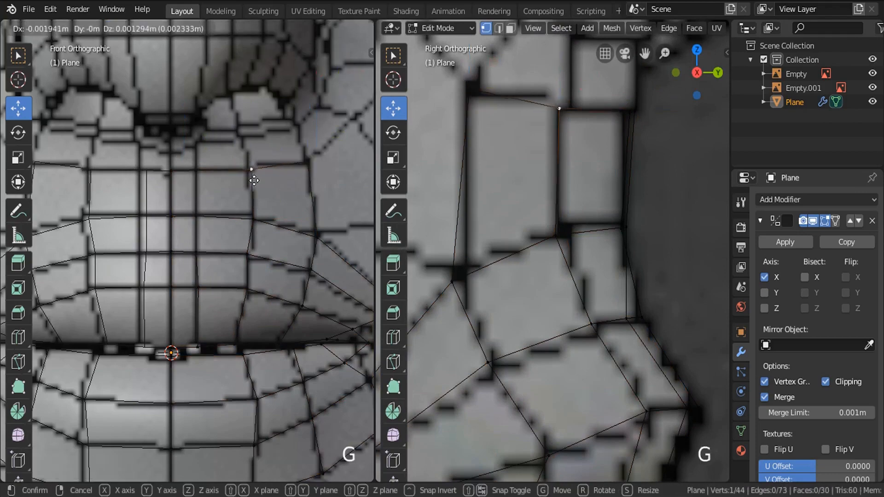
{"action": "left_click", "coordinate": [243, 184]}
Nudge the upper lip's outer edge vertex slightly forward to match the side reference.
{"action": "key", "text": "a"}
{"action": "key", "text": "a"}
{"action": "scroll", "coordinate": [221, 163], "scroll_direction": "down", "scroll_amount": 3}
{"action": "key", "text": "a"}
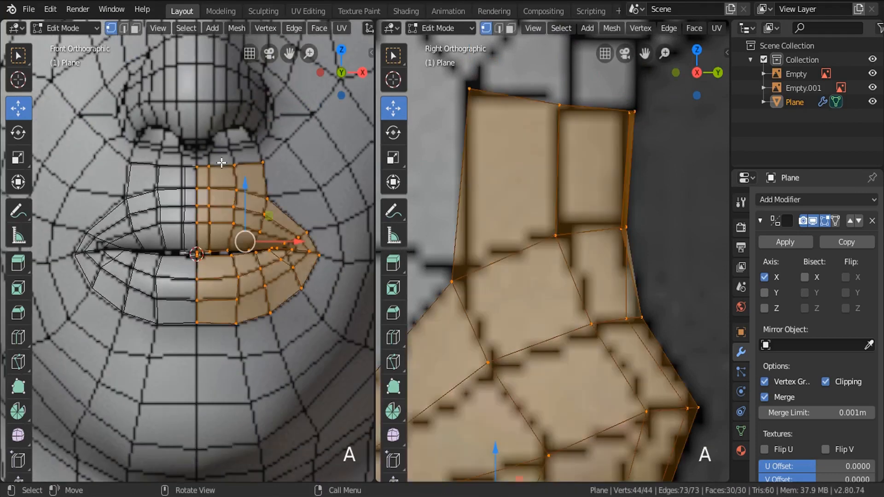
{"action": "scroll", "coordinate": [624, 216], "scroll_direction": "down", "scroll_amount": 3}
{"action": "middle_click_drag", "start_coordinate": [624, 216], "coordinate": [663, 110], "text": "shift"}
{"action": "left_click", "coordinate": [620, 158]}
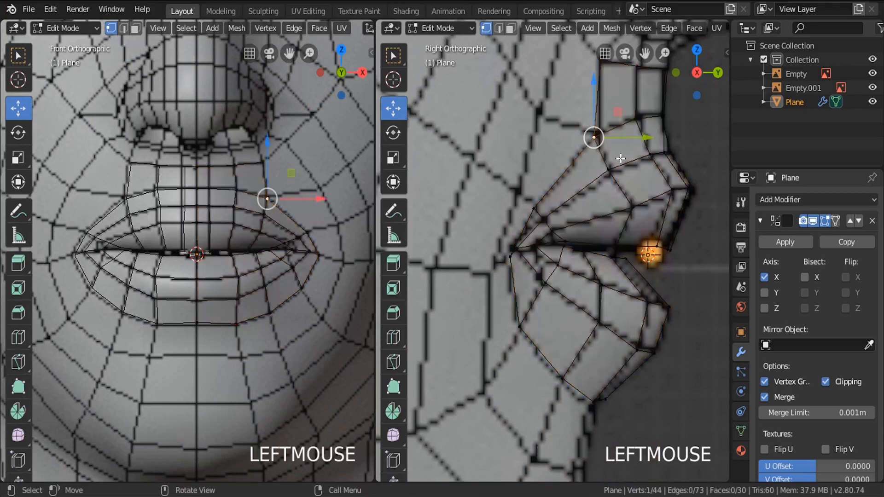
{"action": "left_click_drag", "start_coordinate": [630, 143], "coordinate": [637, 141]}
{"action": "scroll", "coordinate": [615, 138], "scroll_direction": "down", "scroll_amount": 2}
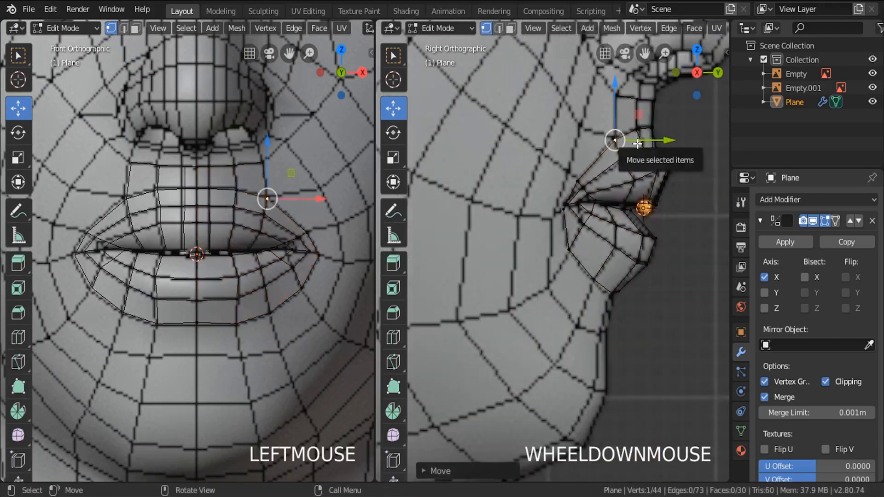
Extrude the outer edge loop around the lips, excluding the top vertex below the nose, and scale the new ring outward.
{"action": "left_click", "coordinate": [597, 159], "text": "alt"}
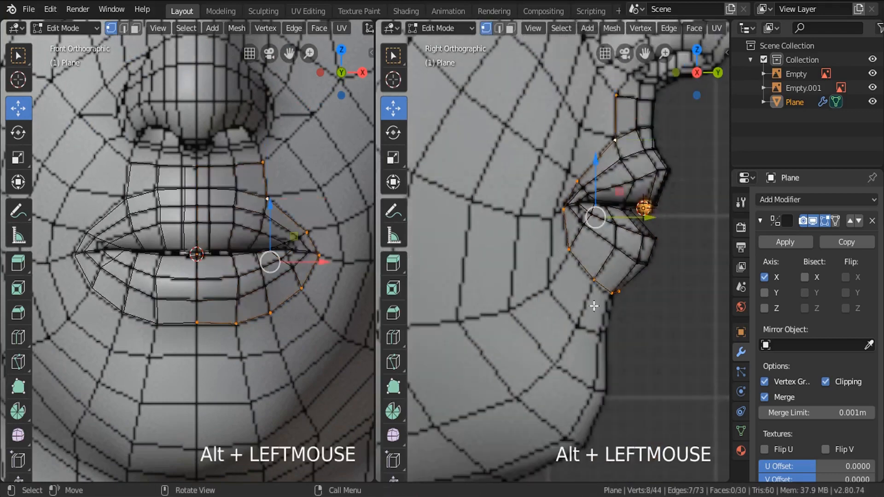
{"action": "key", "text": "c"}
{"action": "left_click", "coordinate": [613, 91], "text": "shift"}
{"action": "right_click", "coordinate": [622, 92]}
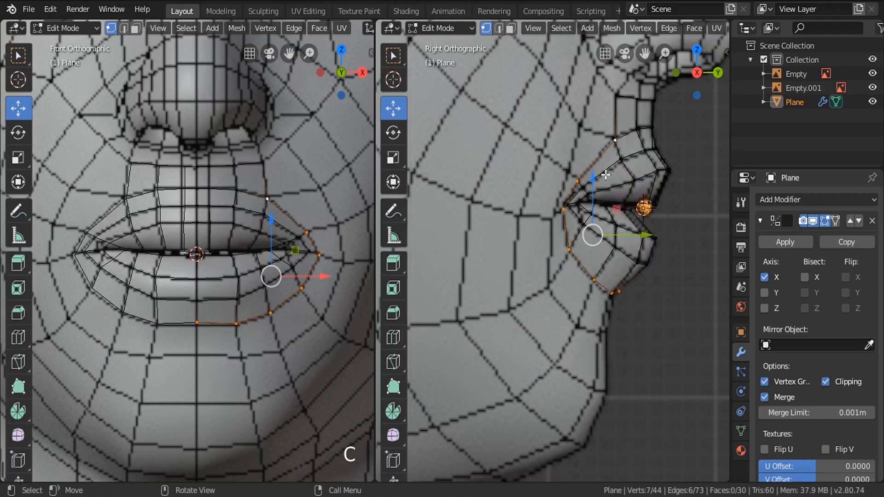
{"action": "key", "text": "e"}
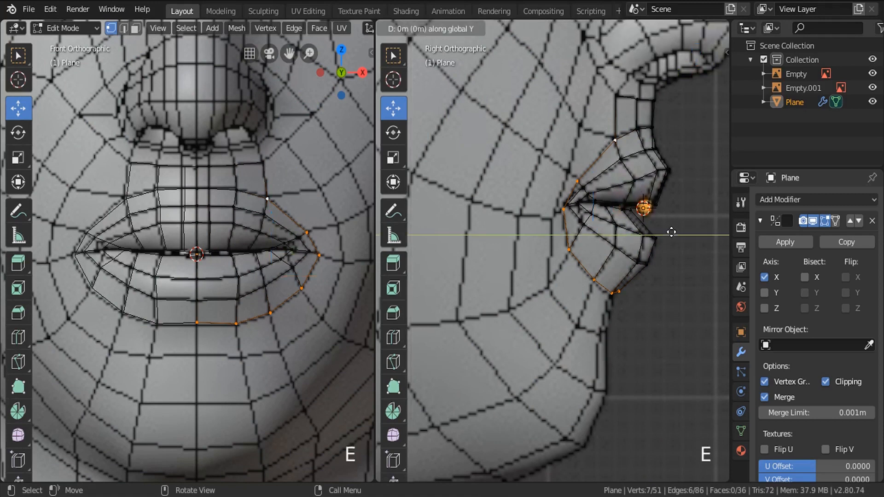
{"action": "right_click", "coordinate": [651, 232]}
{"action": "key", "text": "s"}
{"action": "left_click", "coordinate": [688, 374]}
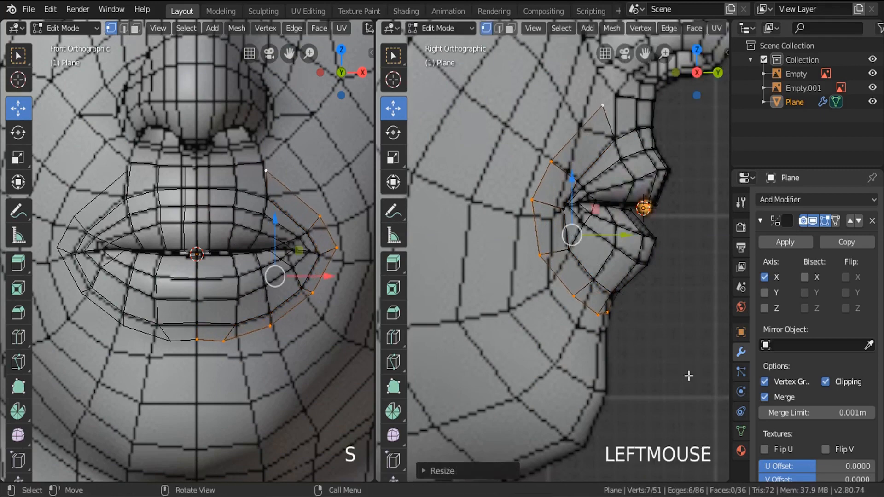
Align the new ring's top vertex, the next one down and the mouth-corner vertex with the front reference grid.
{"action": "middle_click_drag", "start_coordinate": [307, 199], "coordinate": [216, 158], "text": "shift"}
{"action": "scroll", "coordinate": [216, 159], "scroll_direction": "up", "scroll_amount": 3}
{"action": "left_click", "coordinate": [197, 155]}
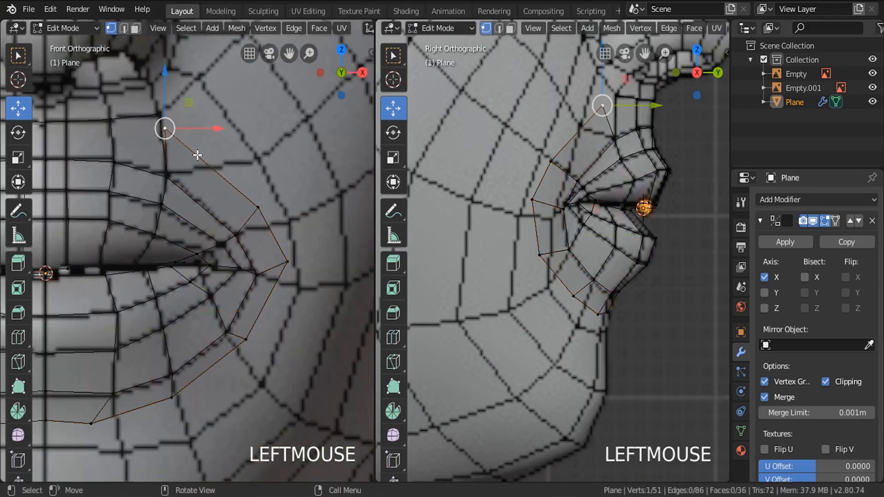
{"action": "key", "text": "g"}
{"action": "left_click", "coordinate": [285, 188]}
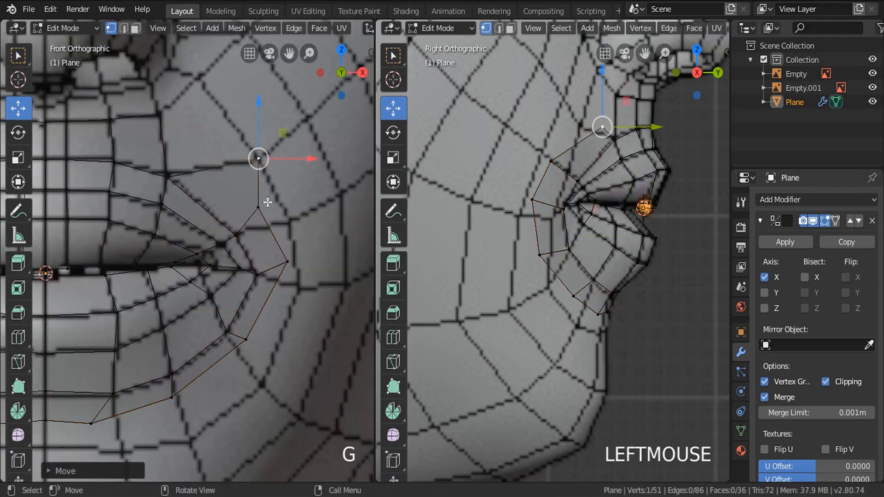
{"action": "left_click", "coordinate": [271, 211]}
{"action": "key", "text": "g"}
{"action": "left_click", "coordinate": [293, 221]}
{"action": "left_click", "coordinate": [288, 262]}
{"action": "key", "text": "g"}
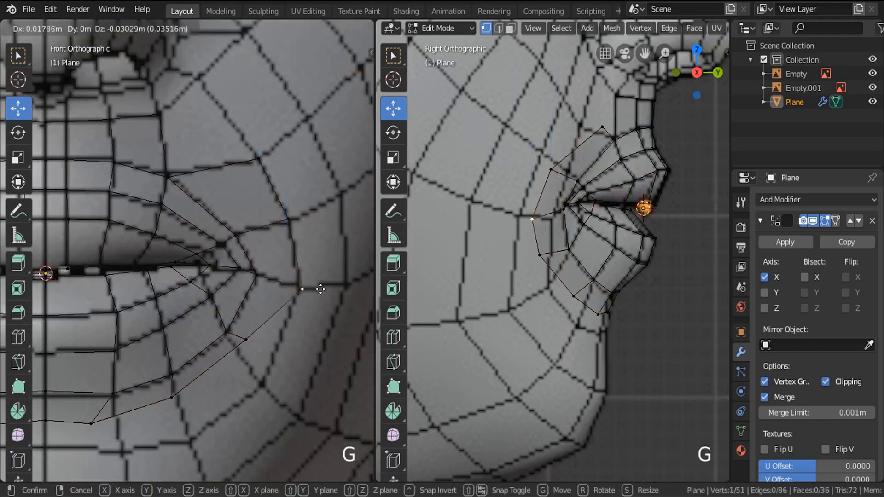
{"action": "left_click", "coordinate": [316, 290]}
Align the ring's mouth-corner vertex and the two vertices above it with the side reference.
{"action": "scroll", "coordinate": [567, 213], "scroll_direction": "up", "scroll_amount": 4}
{"action": "left_click_drag", "start_coordinate": [540, 230], "coordinate": [510, 229]}
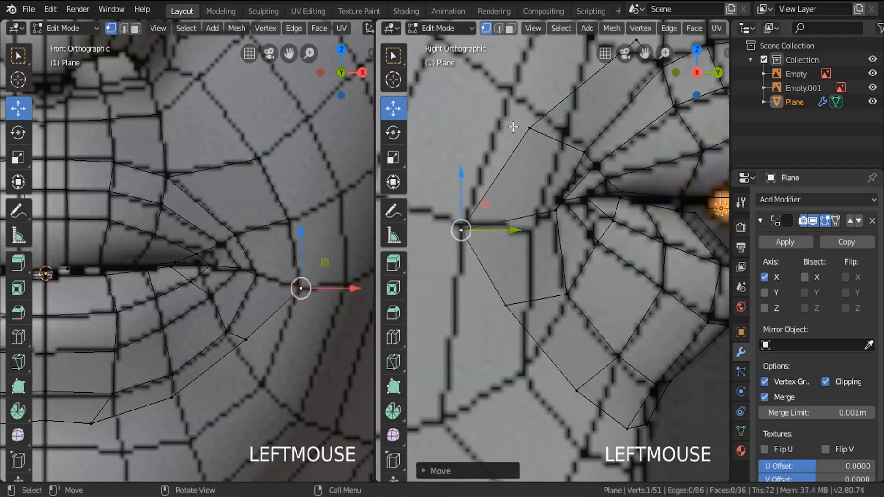
{"action": "left_click", "coordinate": [517, 126]}
{"action": "left_click_drag", "start_coordinate": [561, 127], "coordinate": [537, 128]}
{"action": "left_click_drag", "start_coordinate": [505, 74], "coordinate": [505, 36]}
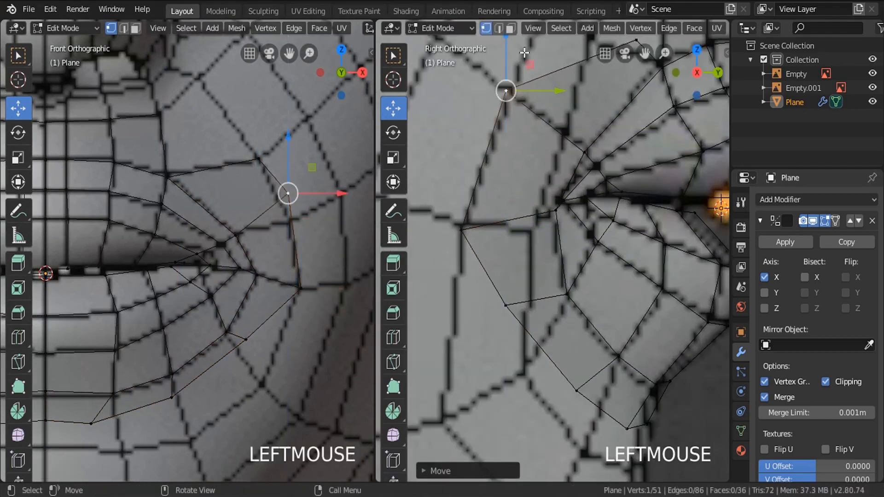
{"action": "scroll", "coordinate": [631, 159], "scroll_direction": "down", "scroll_amount": 3}
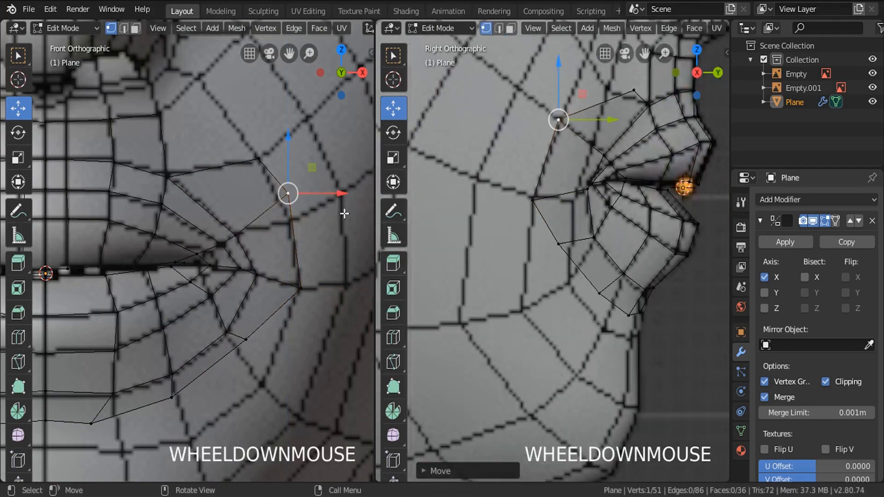
{"action": "middle_click_drag", "start_coordinate": [346, 213], "coordinate": [283, 204], "text": "shift"}
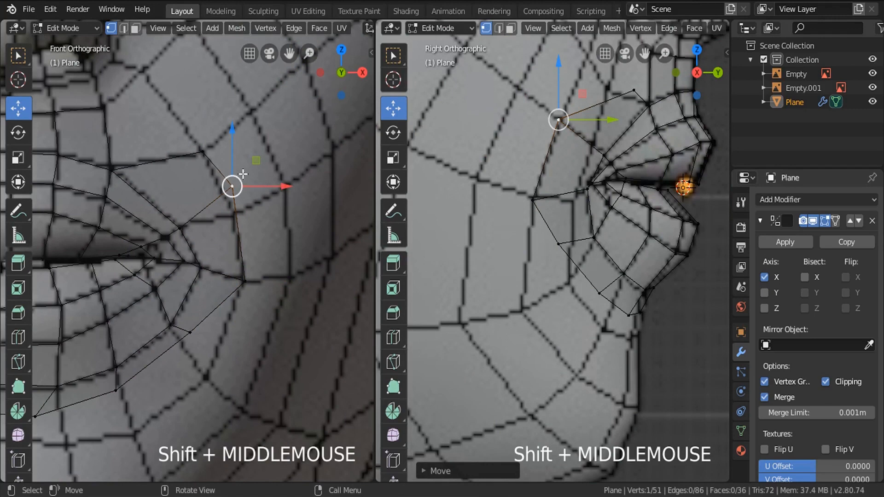
{"action": "left_click_drag", "start_coordinate": [601, 123], "coordinate": [633, 125]}
{"action": "left_click_drag", "start_coordinate": [592, 88], "coordinate": [595, 112]}
{"action": "middle_click_drag", "start_coordinate": [595, 113], "coordinate": [595, 136], "text": "shift"}
{"action": "left_click", "coordinate": [632, 112]}
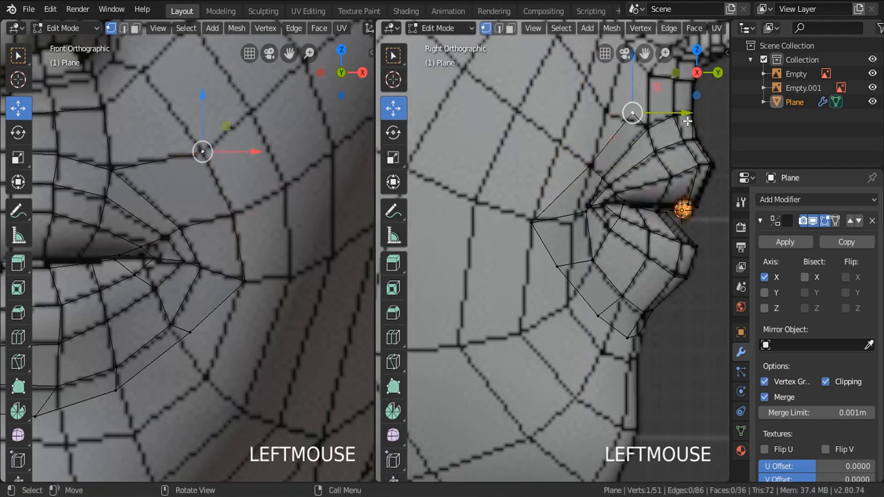
{"action": "left_click_drag", "start_coordinate": [691, 117], "coordinate": [665, 117]}
Align the ring's mouth-corner vertex and the two vertices below it with the side reference grid.
{"action": "scroll", "coordinate": [546, 212], "scroll_direction": "up", "scroll_amount": 2}
{"action": "left_click", "coordinate": [518, 230]}
{"action": "left_click_drag", "start_coordinate": [578, 227], "coordinate": [636, 227]}
{"action": "left_click", "coordinate": [567, 302]}
{"action": "left_click_drag", "start_coordinate": [561, 242], "coordinate": [560, 301]}
{"action": "left_click_drag", "start_coordinate": [608, 350], "coordinate": [619, 387]}
{"action": "left_click", "coordinate": [625, 372]}
{"action": "middle_click_drag", "start_coordinate": [673, 418], "coordinate": [566, 331], "text": "shift"}
{"action": "left_click_drag", "start_coordinate": [560, 331], "coordinate": [567, 335]}
Move the ring's two lowest vertices near the center line down onto the side reference below the lower lip.
{"action": "scroll", "coordinate": [572, 329], "scroll_direction": "up", "scroll_amount": 4}
{"action": "key", "text": "a"}
{"action": "key", "text": "a"}
{"action": "key", "text": "c"}
{"action": "left_click_drag", "start_coordinate": [570, 284], "coordinate": [527, 281]}
{"action": "right_click", "coordinate": [544, 240]}
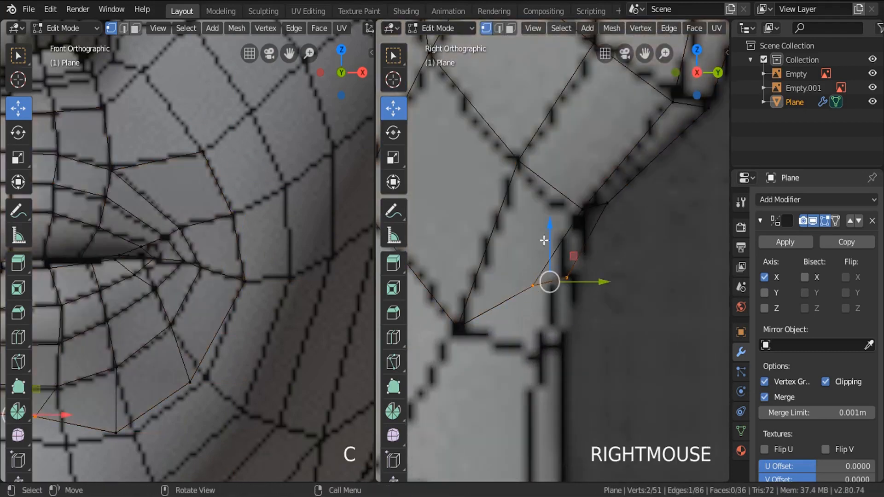
{"action": "left_click_drag", "start_coordinate": [544, 240], "coordinate": [566, 306]}
{"action": "scroll", "coordinate": [666, 329], "scroll_direction": "down", "scroll_amount": 4}
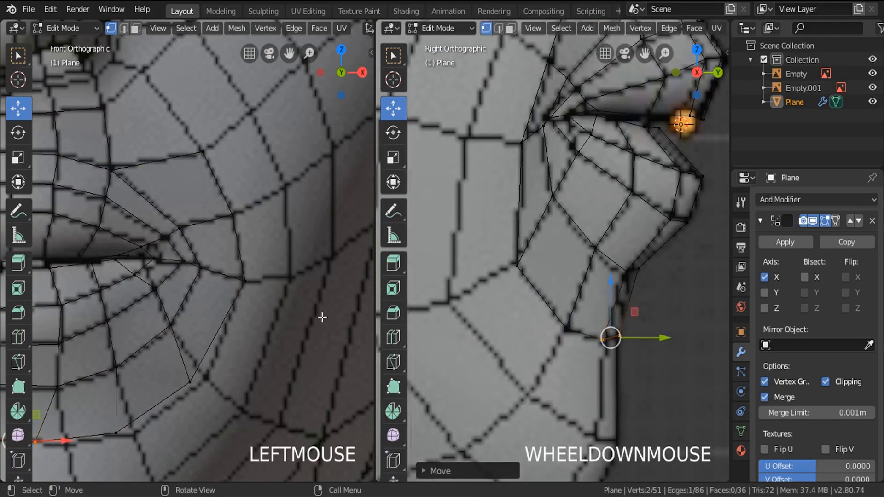
Align the ring's lower vertices beside the center line and below the mouth corner with the front reference.
{"action": "scroll", "coordinate": [239, 334], "scroll_direction": "down", "scroll_amount": 3}
{"action": "middle_click_drag", "start_coordinate": [210, 340], "coordinate": [262, 239], "text": "shift"}
{"action": "scroll", "coordinate": [212, 294], "scroll_direction": "up", "scroll_amount": 4}
{"action": "left_click", "coordinate": [227, 294]}
{"action": "left_click_drag", "start_coordinate": [272, 287], "coordinate": [294, 288]}
{"action": "left_click", "coordinate": [150, 299]}
{"action": "left_click_drag", "start_coordinate": [177, 300], "coordinate": [211, 300]}
{"action": "left_click", "coordinate": [309, 239]}
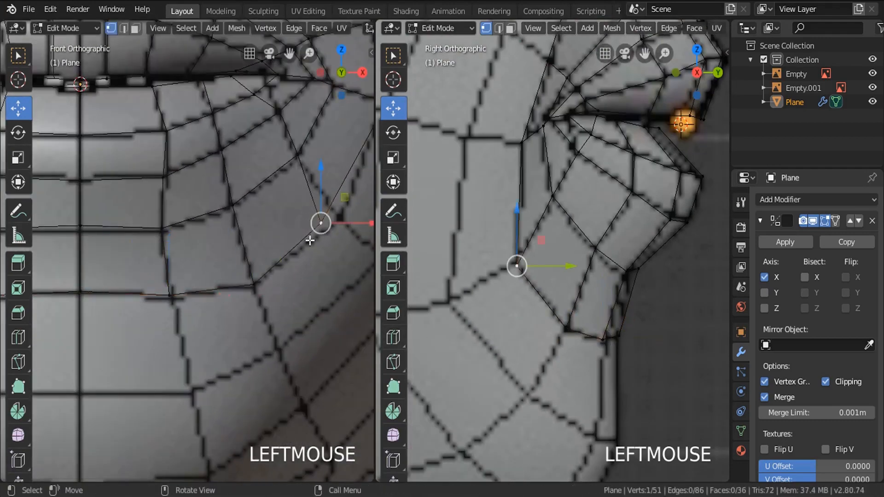
{"action": "middle_click_drag", "start_coordinate": [305, 242], "coordinate": [205, 287], "text": "shift"}
{"action": "left_click_drag", "start_coordinate": [263, 265], "coordinate": [285, 264]}
{"action": "middle_click_drag", "start_coordinate": [286, 264], "coordinate": [326, 256], "text": "shift"}
Extrude the ring's outer edge loop again, scale it outward, and move it back and down in the side view.
{"action": "key", "text": "a"}
{"action": "scroll", "coordinate": [324, 258], "scroll_direction": "down", "scroll_amount": 3}
{"action": "scroll", "coordinate": [568, 248], "scroll_direction": "down", "scroll_amount": 3}
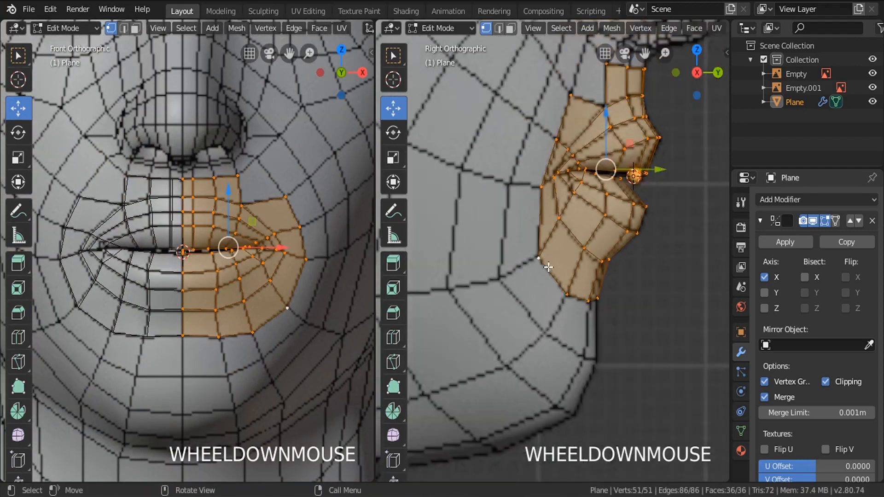
{"action": "left_click", "coordinate": [552, 273], "text": "alt"}
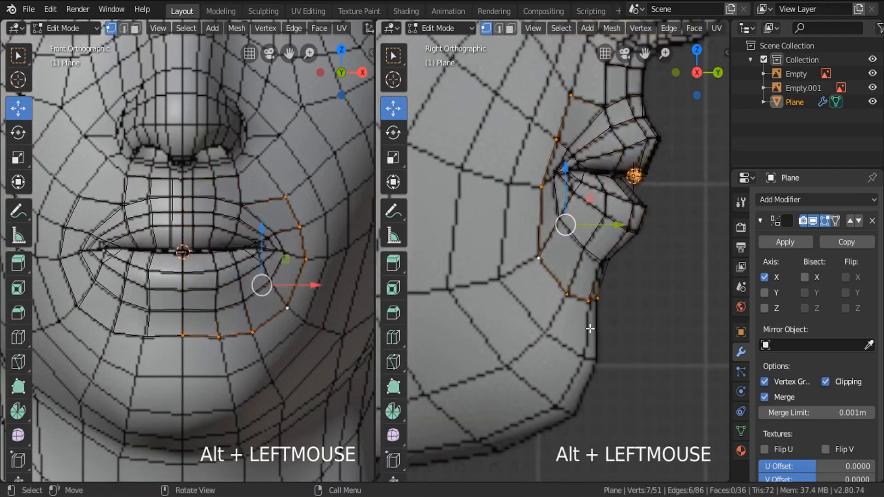
{"action": "key", "text": "e"}
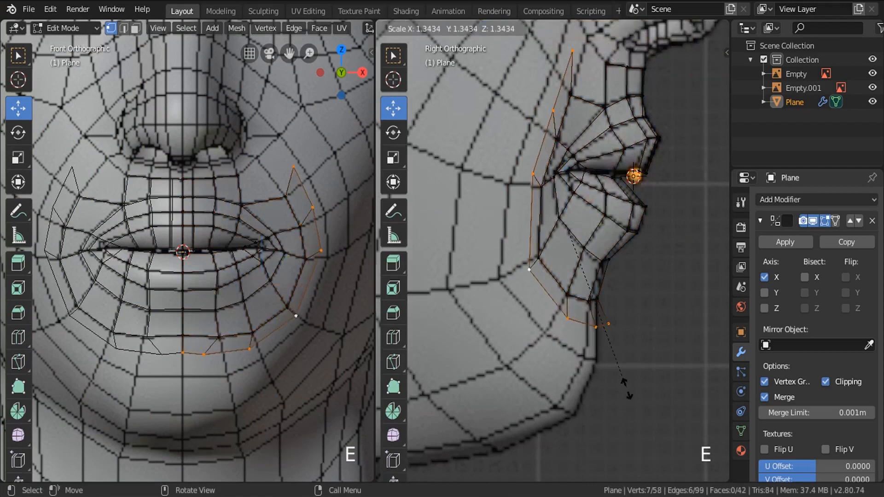
{"action": "left_click", "coordinate": [624, 371]}
{"action": "left_click_drag", "start_coordinate": [604, 224], "coordinate": [541, 257]}
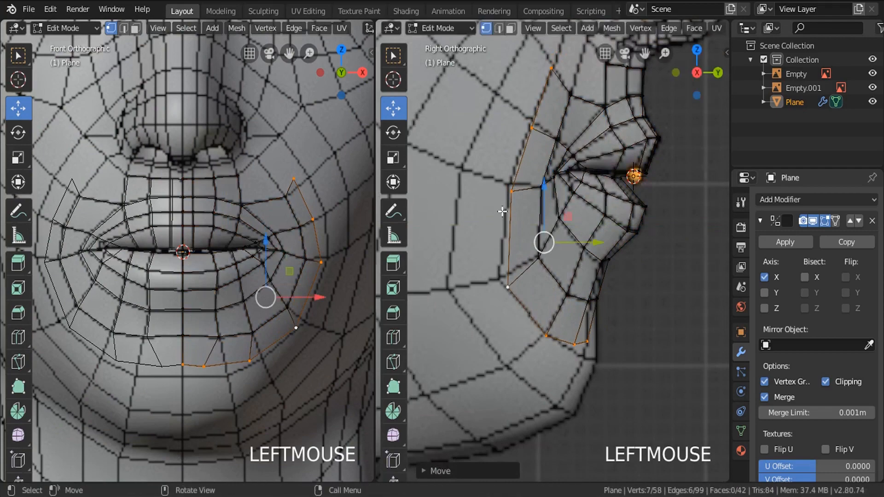
Align the second ring's mouth-corner vertex and the vertex below it with the side reference grid.
{"action": "left_click", "coordinate": [512, 191]}
{"action": "key", "text": "g"}
{"action": "left_click", "coordinate": [521, 256]}
{"action": "left_click", "coordinate": [506, 289]}
{"action": "key", "text": "g"}
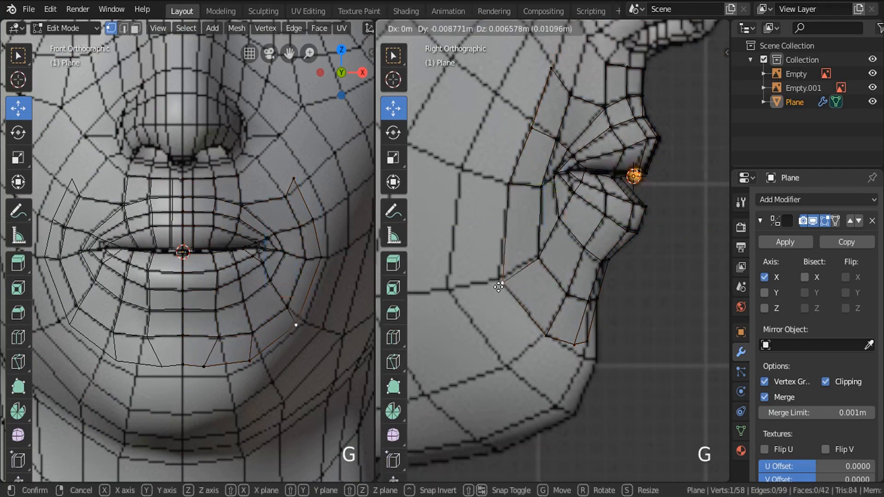
{"action": "left_click", "coordinate": [499, 283]}
Move the second ring's two lowest center vertices down and forward onto the side reference's chin line.
{"action": "key", "text": "a"}
{"action": "key", "text": "c"}
{"action": "left_click", "coordinate": [582, 354]}
{"action": "right_click", "coordinate": [582, 354]}
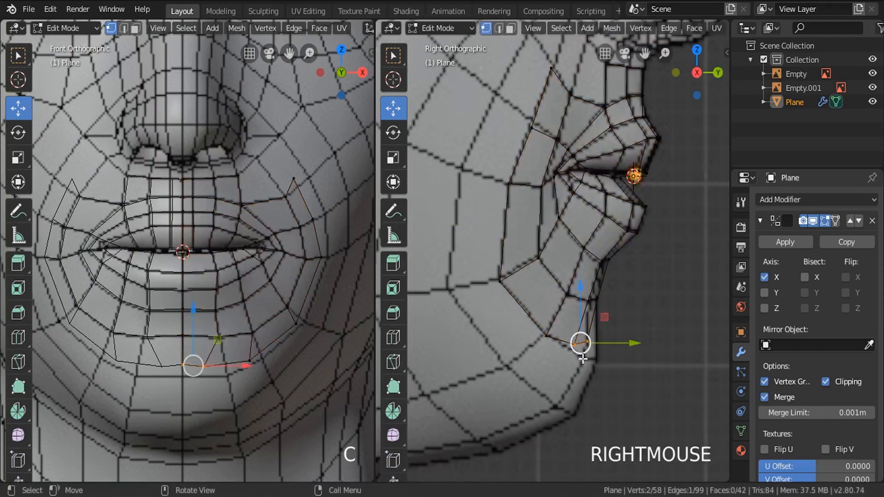
{"action": "key", "text": "g"}
{"action": "left_click", "coordinate": [596, 373]}
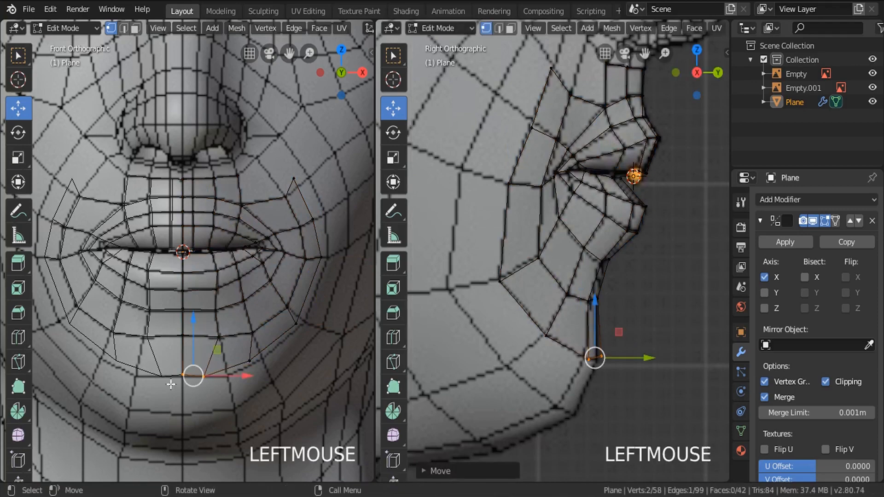
Align the second ring's three lower vertices off the center line with the chin grid in the front reference.
{"action": "scroll", "coordinate": [216, 381], "scroll_direction": "up", "scroll_amount": 3}
{"action": "left_click", "coordinate": [194, 352]}
{"action": "key", "text": "g"}
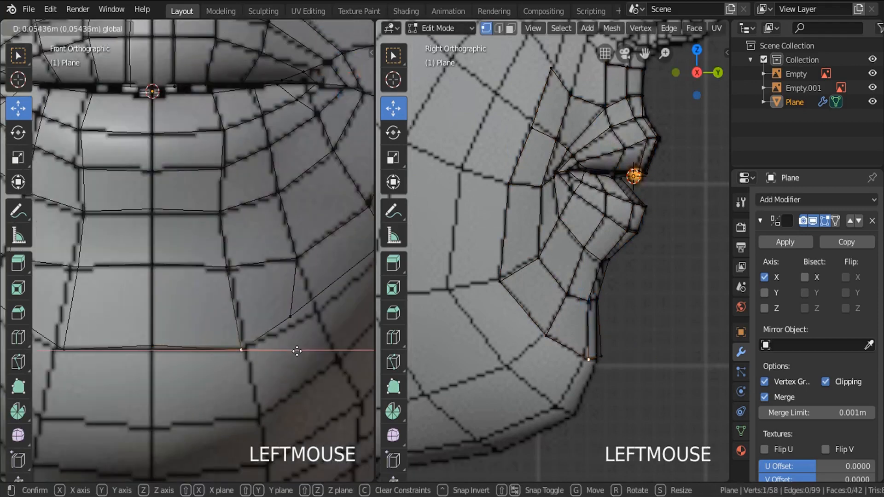
{"action": "left_click", "coordinate": [302, 322]}
{"action": "key", "text": "g"}
{"action": "left_click", "coordinate": [310, 338]}
{"action": "middle_click_drag", "start_coordinate": [290, 339], "coordinate": [164, 363], "text": "shift"}
{"action": "left_click", "coordinate": [271, 288]}
{"action": "key", "text": "g"}
{"action": "left_click", "coordinate": [289, 283]}
{"action": "middle_click_drag", "start_coordinate": [329, 211], "coordinate": [258, 290], "text": "shift"}
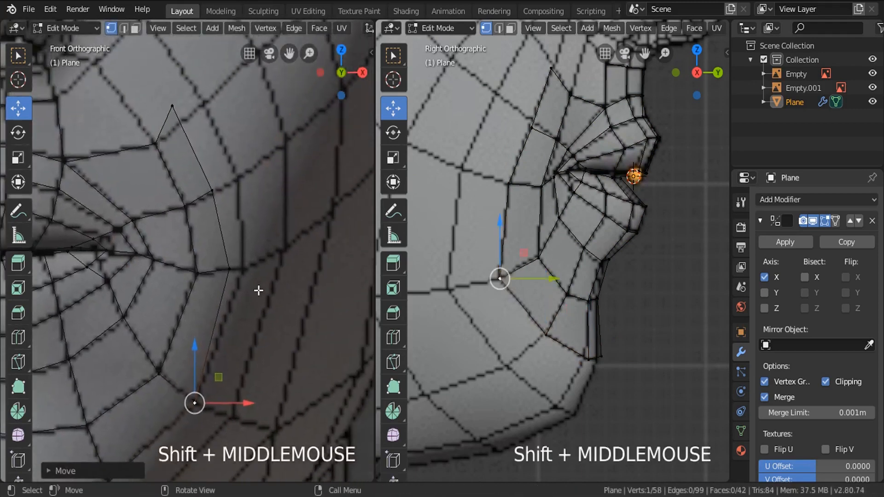
Align the second ring's mouth-corner vertex and the two cheek vertices above it with the front reference.
{"action": "left_click", "coordinate": [241, 262]}
{"action": "key", "text": "g"}
{"action": "left_click", "coordinate": [275, 291]}
{"action": "left_click", "coordinate": [218, 193]}
{"action": "key", "text": "g"}
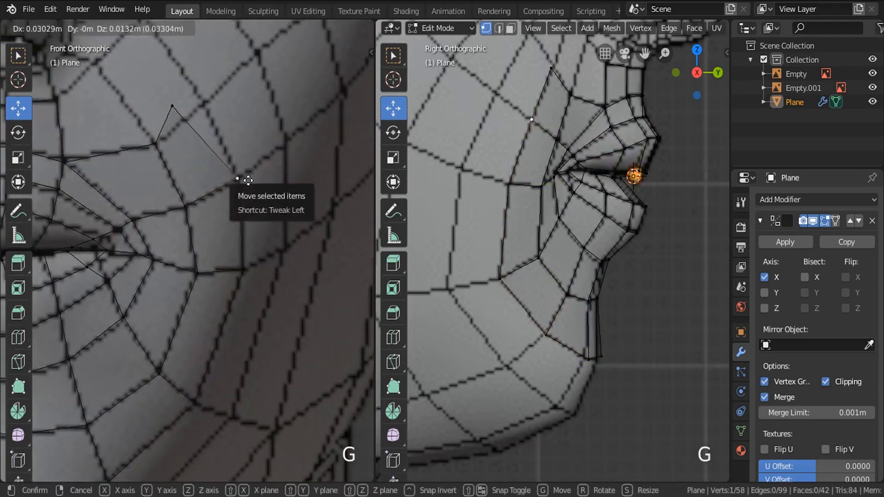
{"action": "left_click", "coordinate": [244, 180]}
{"action": "left_click", "coordinate": [168, 105]}
{"action": "key", "text": "g"}
{"action": "left_click", "coordinate": [200, 105]}
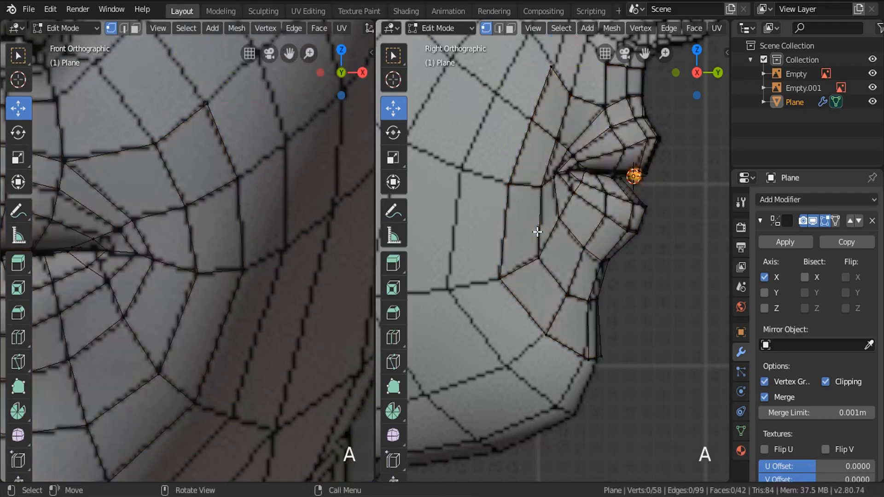
Extrude the second ring's outer edge loop, scale it outward, and shift it forward and slightly down in the side view.
{"action": "scroll", "coordinate": [534, 229], "scroll_direction": "down", "scroll_amount": 2}
{"action": "left_click", "coordinate": [561, 262], "text": "alt"}
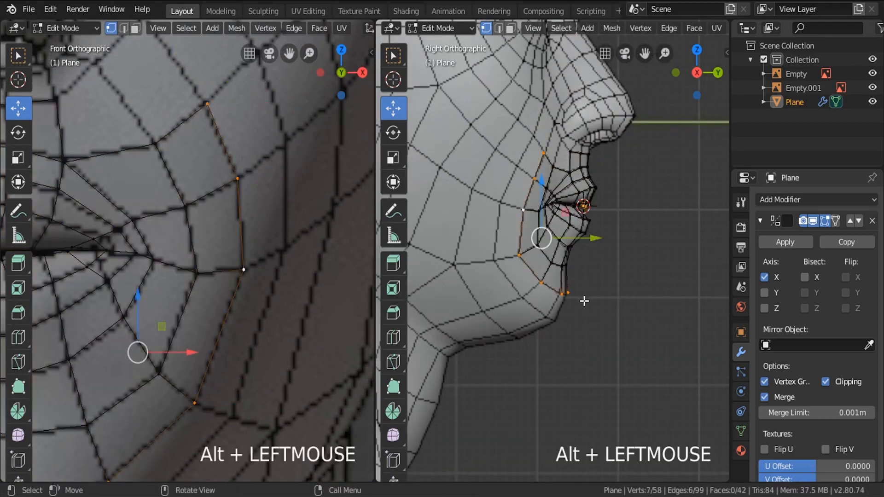
{"action": "key", "text": "e"}
{"action": "left_click", "coordinate": [558, 305]}
{"action": "key", "text": "s"}
{"action": "left_click", "coordinate": [571, 338]}
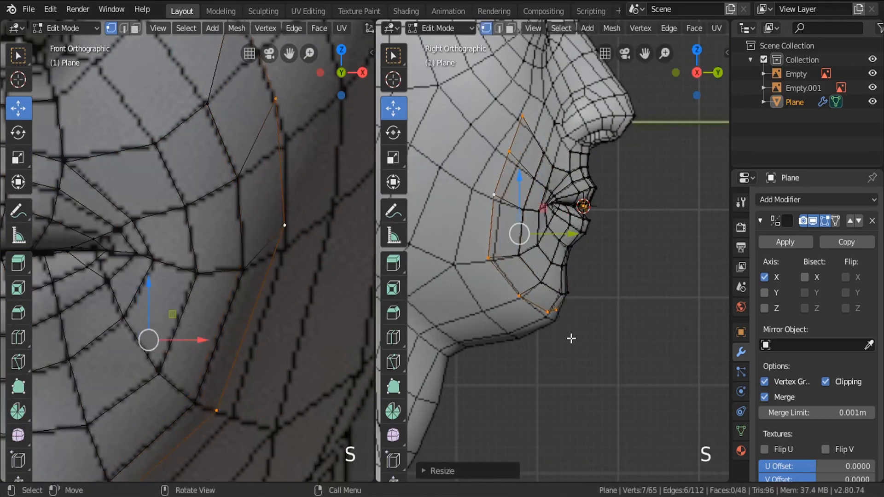
{"action": "left_click_drag", "start_coordinate": [558, 234], "coordinate": [574, 323]}
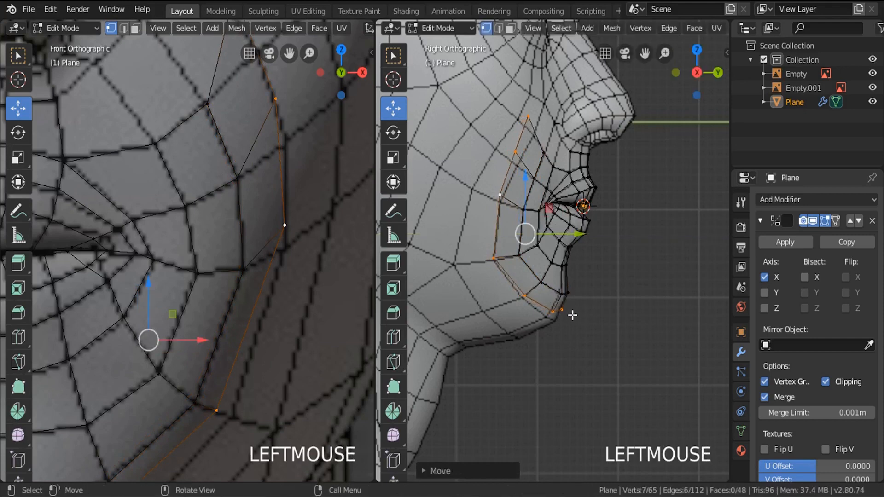
{"action": "key", "text": "g"}
{"action": "left_click", "coordinate": [572, 318]}
Move the third ring's two lowest center vertices down onto the chin contour in the side reference.
{"action": "key", "text": "c"}
{"action": "left_click", "coordinate": [556, 314]}
{"action": "right_click", "coordinate": [567, 336]}
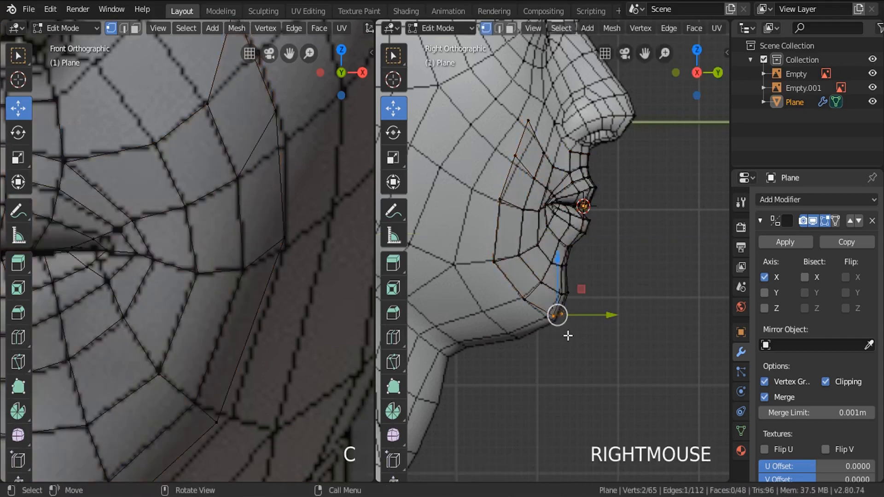
{"action": "key", "text": "g"}
{"action": "left_click", "coordinate": [560, 330]}
Align the third ring's top two cheek vertices with the side reference grid.
{"action": "left_click", "coordinate": [528, 121]}
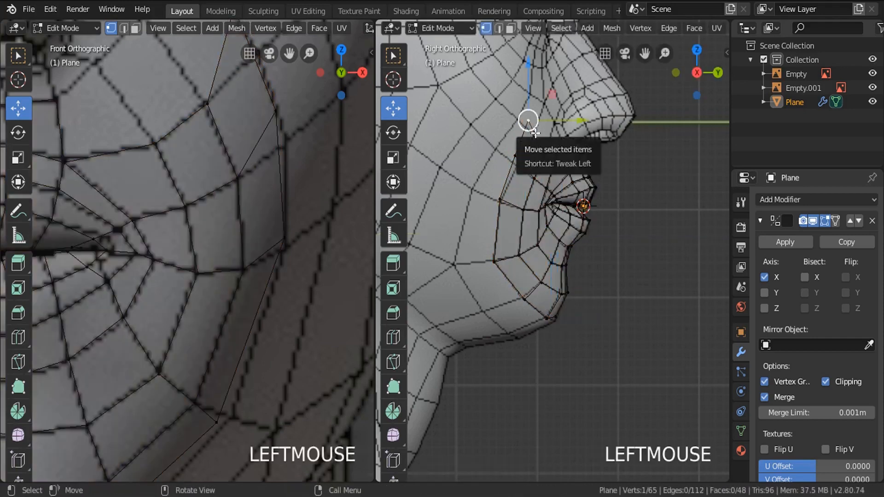
{"action": "key", "text": "g"}
{"action": "left_click", "coordinate": [533, 135]}
{"action": "key", "text": "g"}
{"action": "left_click", "coordinate": [514, 166]}
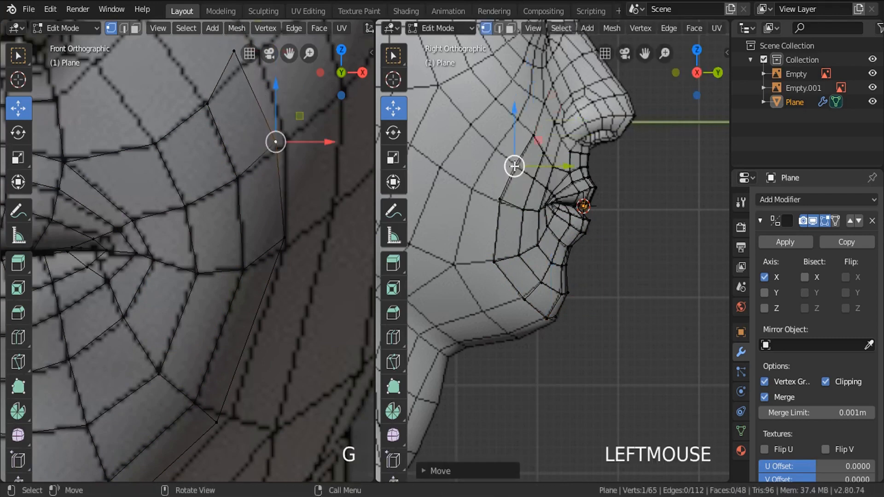
Align the third ring's topmost cheek vertex with the reference grid in both the front and side views.
{"action": "scroll", "coordinate": [515, 165], "scroll_direction": "down", "scroll_amount": 2}
{"action": "scroll", "coordinate": [257, 166], "scroll_direction": "down", "scroll_amount": 3}
{"action": "left_click", "coordinate": [230, 102]}
{"action": "mouse_move", "coordinate": [278, 103]}
{"action": "left_mouse_down"}
{"action": "mouse_move", "coordinate": [310, 111]}
{"action": "mouse_move", "coordinate": [230, 117]}
{"action": "mouse_move", "coordinate": [286, 110]}
{"action": "left_mouse_up"}
{"action": "middle_click_drag", "start_coordinate": [259, 131], "coordinate": [266, 134], "text": "shift"}
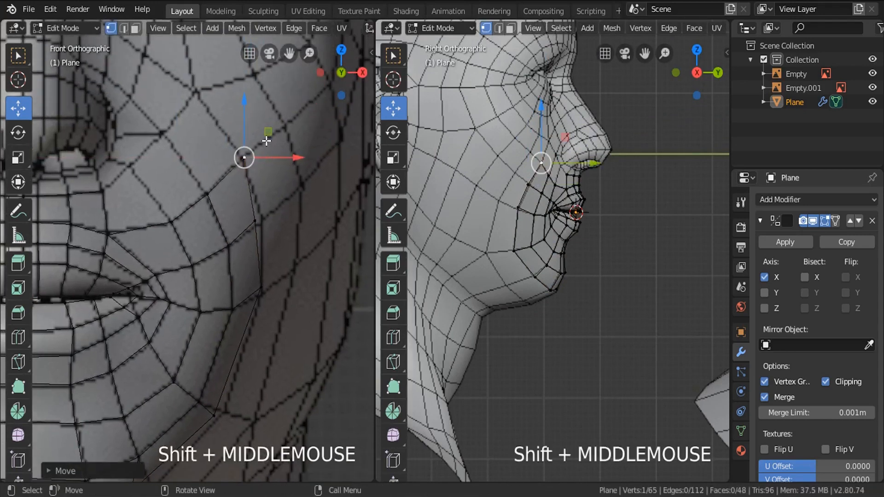
{"action": "scroll", "coordinate": [546, 168], "scroll_direction": "up", "scroll_amount": 2}
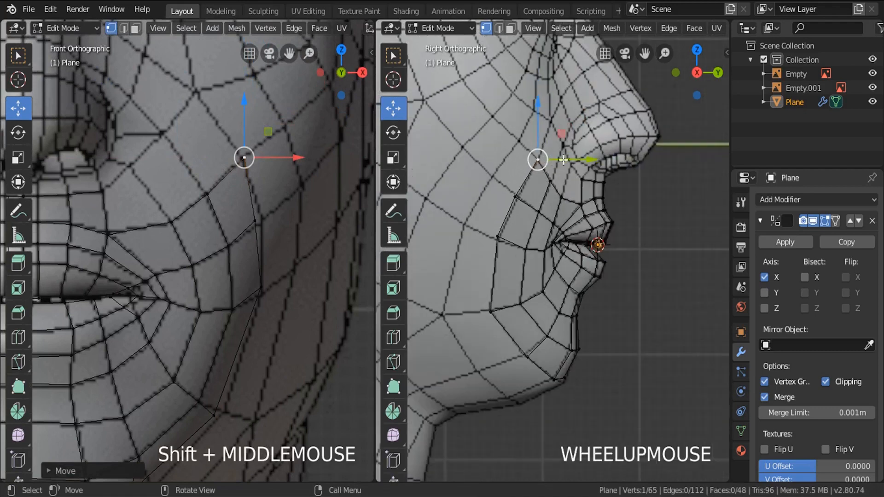
{"action": "mouse_move", "coordinate": [575, 160]}
{"action": "left_mouse_down"}
{"action": "mouse_move", "coordinate": [515, 160]}
{"action": "mouse_move", "coordinate": [575, 161]}
{"action": "left_mouse_up"}
{"action": "mouse_move", "coordinate": [271, 159]}
{"action": "left_mouse_down"}
{"action": "mouse_move", "coordinate": [298, 161]}
{"action": "mouse_move", "coordinate": [271, 162]}
{"action": "left_mouse_up"}
Shift the third ring's remaining cheek and jaw-side vertices onto the front reference grid.
{"action": "left_click", "coordinate": [260, 234]}
{"action": "left_click_drag", "start_coordinate": [293, 222], "coordinate": [300, 223]}
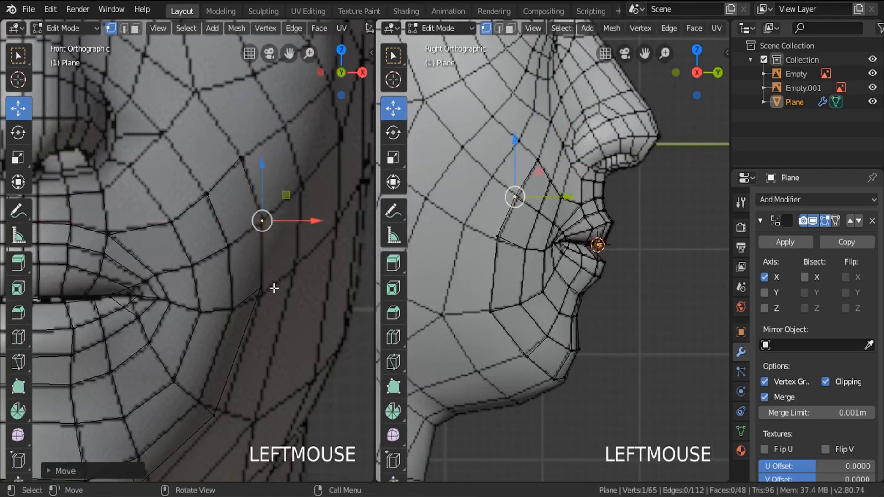
{"action": "middle_click_drag", "start_coordinate": [268, 322], "coordinate": [269, 301], "text": "shift"}
{"action": "left_click_drag", "start_coordinate": [263, 160], "coordinate": [265, 161]}
{"action": "left_click", "coordinate": [214, 321]}
{"action": "left_click_drag", "start_coordinate": [253, 322], "coordinate": [255, 320]}
Align the third ring's lower jaw and chin vertices with the front reference, and nudge the jaw vertex slightly back in the side view.
{"action": "middle_click_drag", "start_coordinate": [172, 350], "coordinate": [277, 184], "text": "shift"}
{"action": "left_click", "coordinate": [231, 229]}
{"action": "left_click_drag", "start_coordinate": [258, 232], "coordinate": [278, 233]}
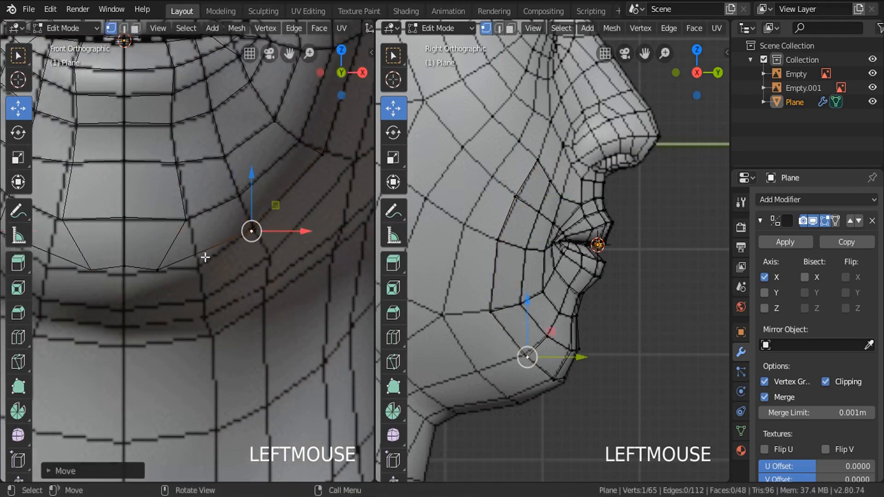
{"action": "left_click", "coordinate": [157, 270]}
{"action": "left_click_drag", "start_coordinate": [195, 271], "coordinate": [237, 273]}
{"action": "left_click", "coordinate": [122, 267]}
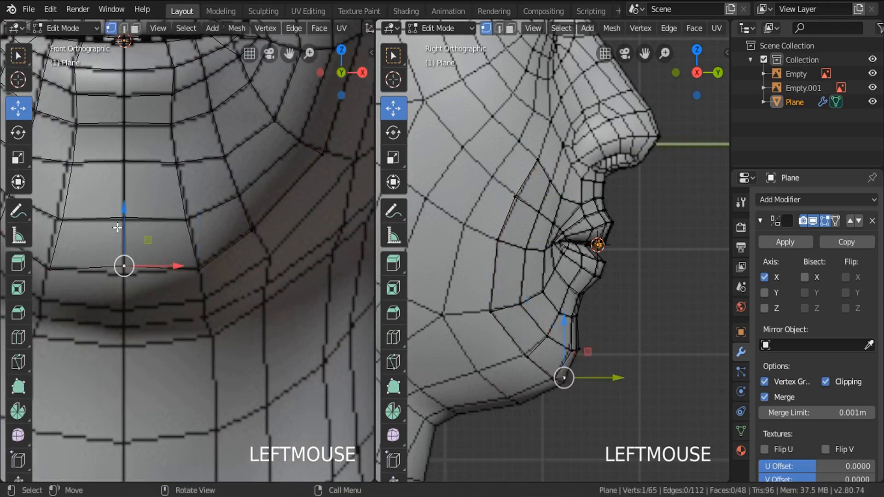
{"action": "left_click_drag", "start_coordinate": [123, 230], "coordinate": [122, 237]}
{"action": "left_click", "coordinate": [525, 357]}
{"action": "left_click_drag", "start_coordinate": [562, 360], "coordinate": [562, 359]}
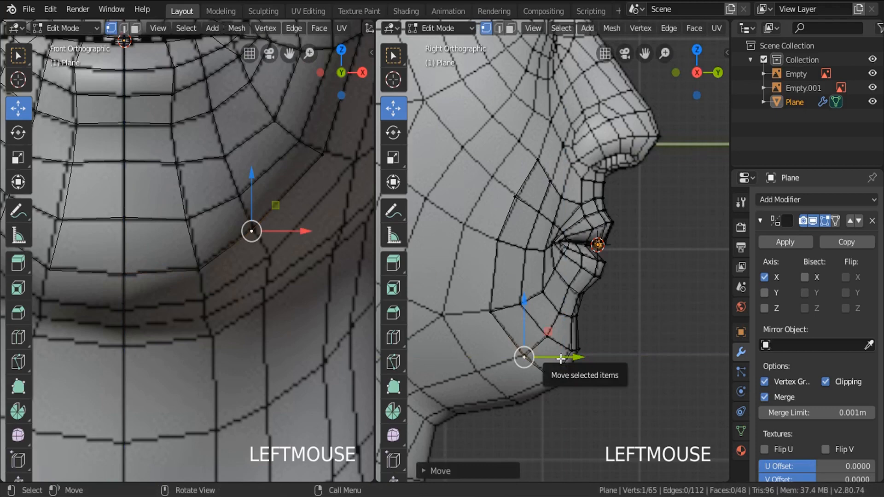
Extrude the third ring's outer edge loop backward, scale it outward, and move it slightly down in the side view.
{"action": "left_click", "coordinate": [503, 221], "text": "alt"}
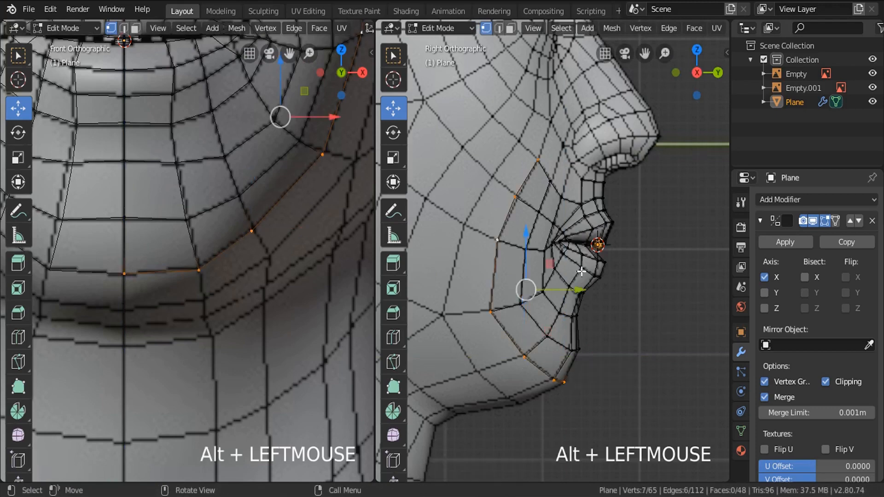
{"action": "middle_click_drag", "start_coordinate": [529, 171], "coordinate": [570, 153], "text": "shift"}
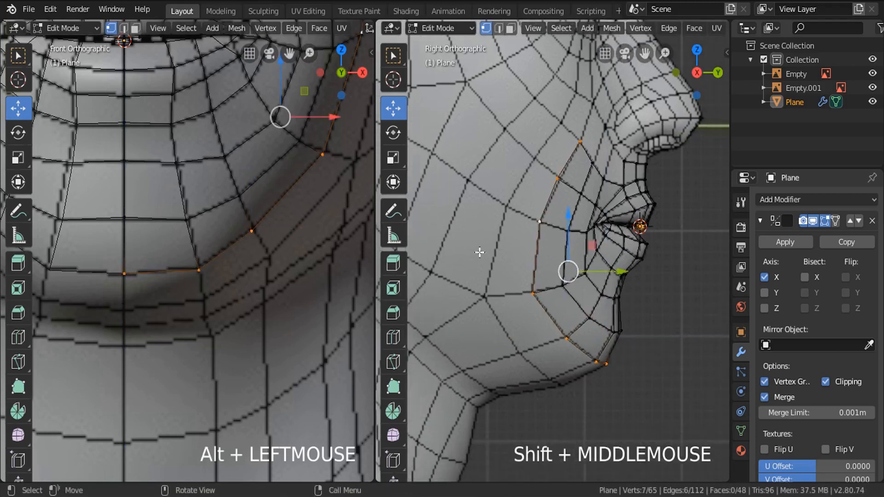
{"action": "middle_click_drag", "start_coordinate": [489, 308], "coordinate": [549, 279], "text": "shift"}
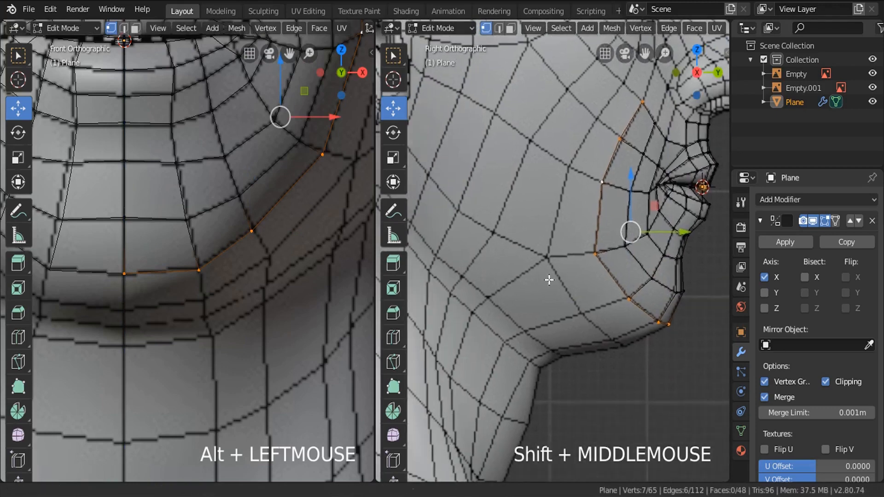
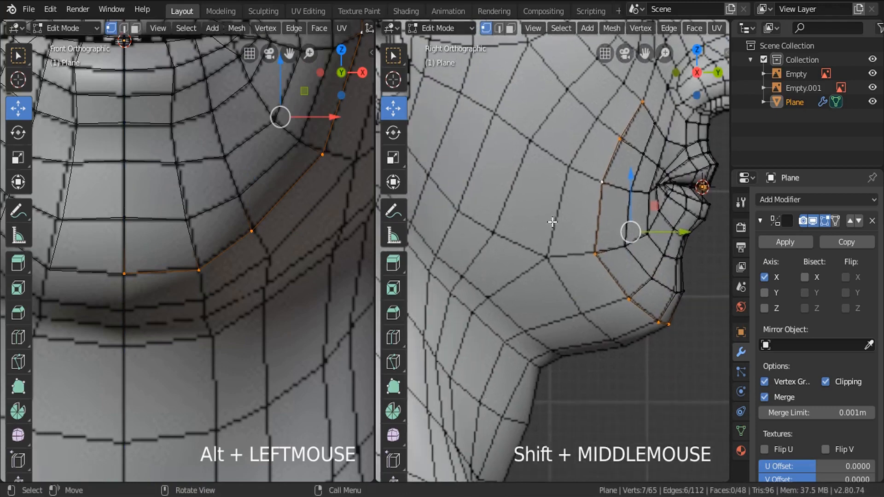
{"action": "middle_click_drag", "start_coordinate": [590, 262], "coordinate": [526, 307], "text": "shift"}
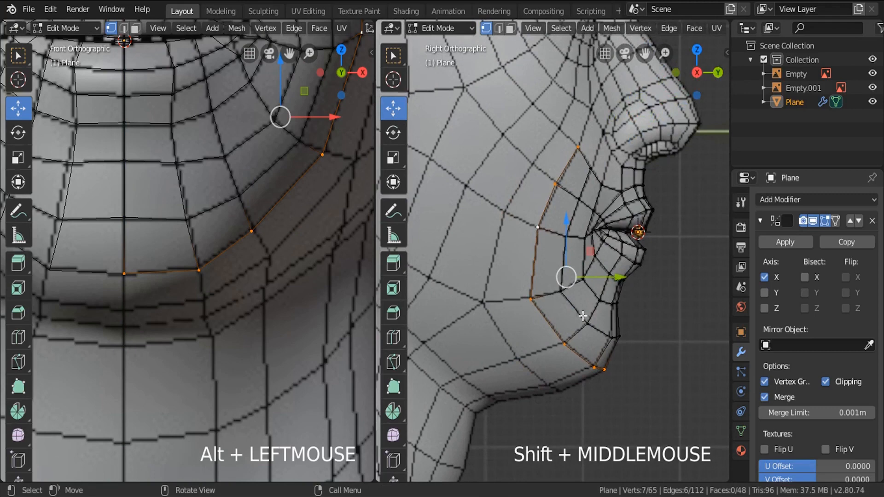
{"action": "key", "text": "e"}
{"action": "left_click", "coordinate": [593, 328]}
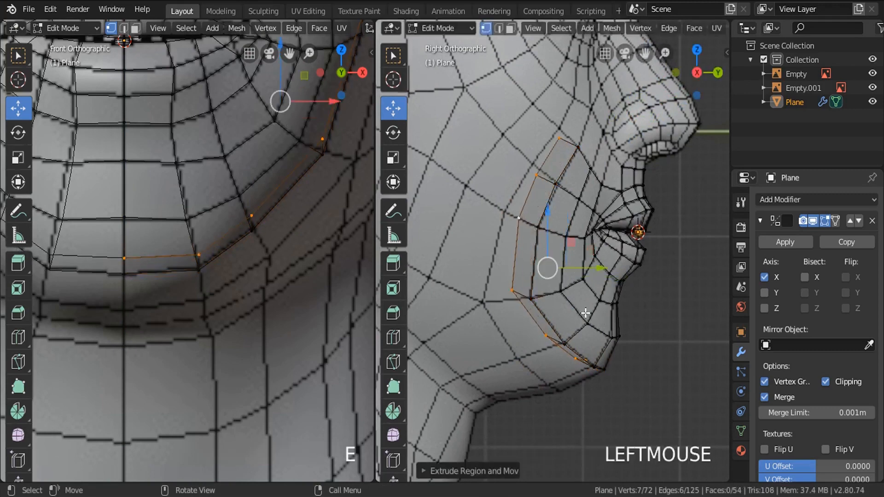
{"action": "key", "text": "s"}
{"action": "left_click", "coordinate": [594, 335]}
{"action": "key", "text": "f"}
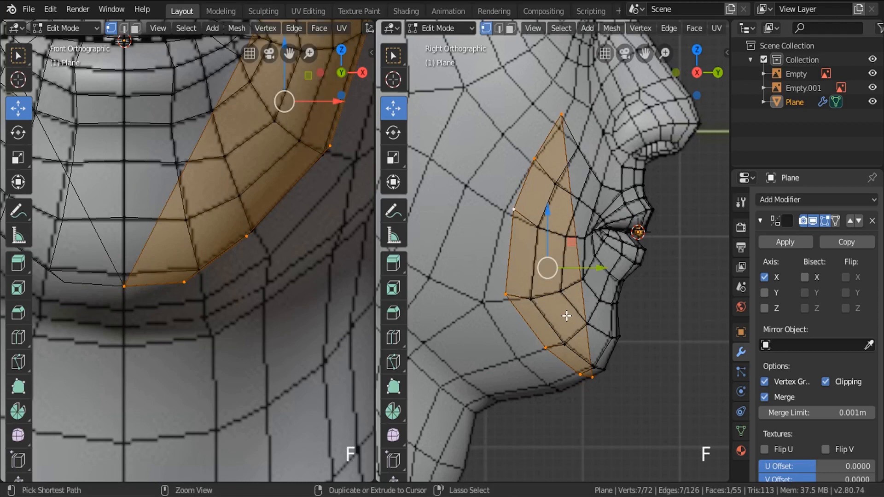
{"action": "key", "text": "ctrl+z"}
{"action": "key", "text": "g"}
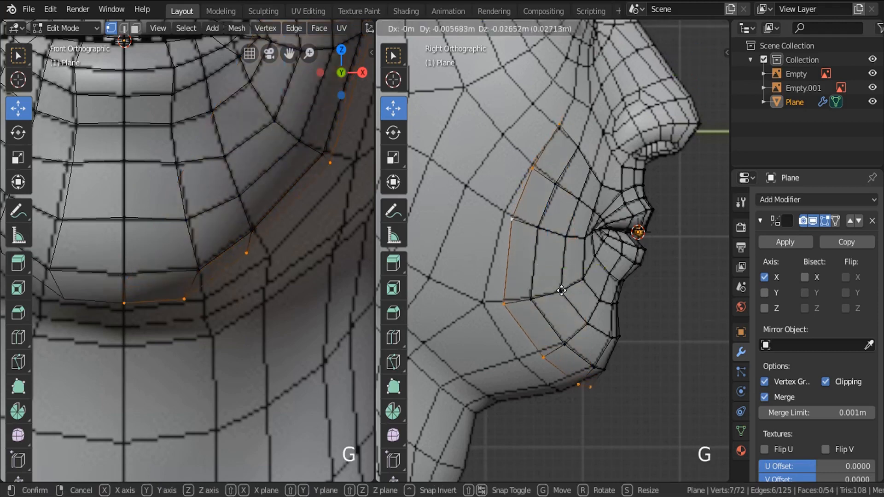
{"action": "left_click", "coordinate": [562, 291]}
Align the fourth ring's cheek and jaw vertices with the side reference grid.
{"action": "scroll", "coordinate": [552, 286], "scroll_direction": "up", "scroll_amount": 3}
{"action": "left_click", "coordinate": [523, 152]}
{"action": "key", "text": "g"}
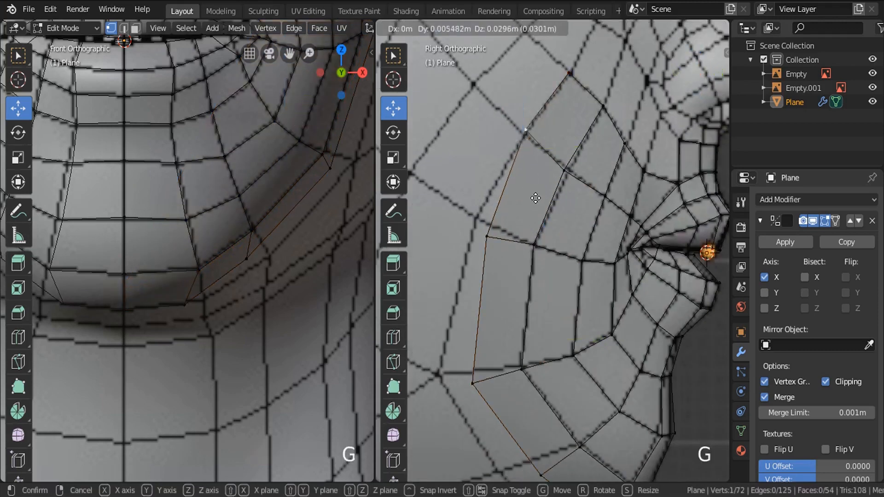
{"action": "left_click", "coordinate": [538, 201]}
{"action": "key", "text": "g"}
{"action": "left_click", "coordinate": [476, 251]}
{"action": "key", "text": "g"}
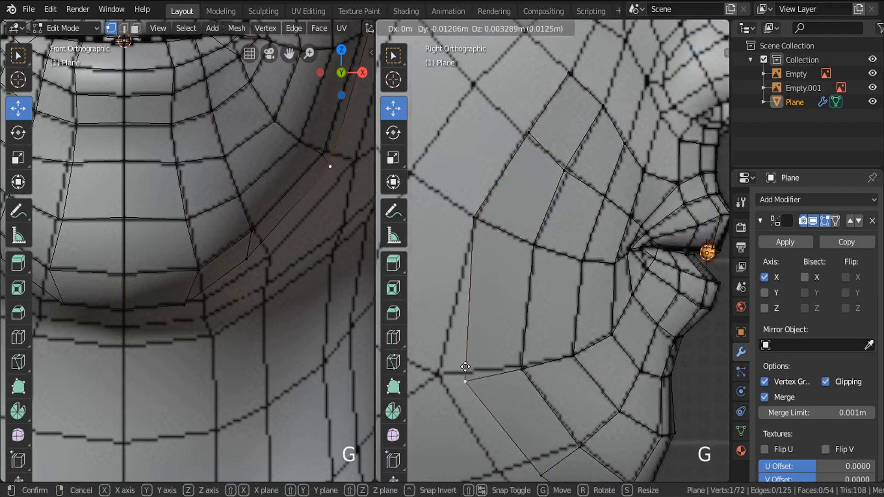
{"action": "left_click", "coordinate": [444, 407]}
{"action": "middle_click_drag", "start_coordinate": [537, 462], "coordinate": [537, 334], "text": "shift"}
{"action": "key", "text": "g"}
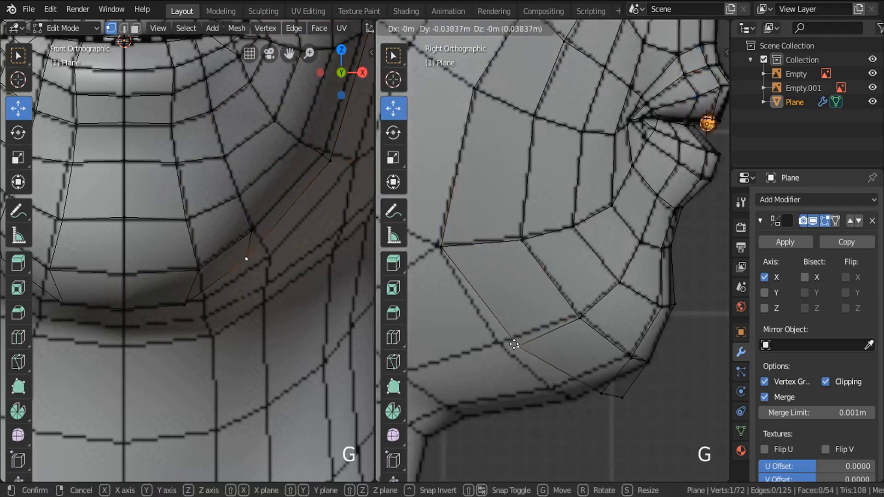
{"action": "left_click", "coordinate": [501, 346]}
Move the fourth ring's two lowest center vertices back onto the underside of the chin in the side reference.
{"action": "left_click", "coordinate": [576, 396]}
{"action": "key", "text": "a"}
{"action": "key", "text": "a"}
{"action": "key", "text": "c"}
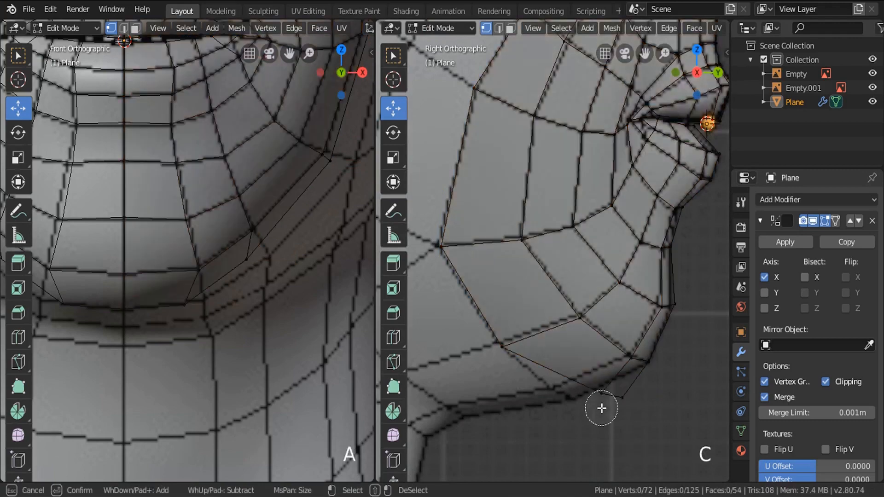
{"action": "left_click_drag", "start_coordinate": [601, 404], "coordinate": [631, 410]}
{"action": "right_click", "coordinate": [632, 410]}
{"action": "key", "text": "g"}
{"action": "left_click", "coordinate": [582, 419]}
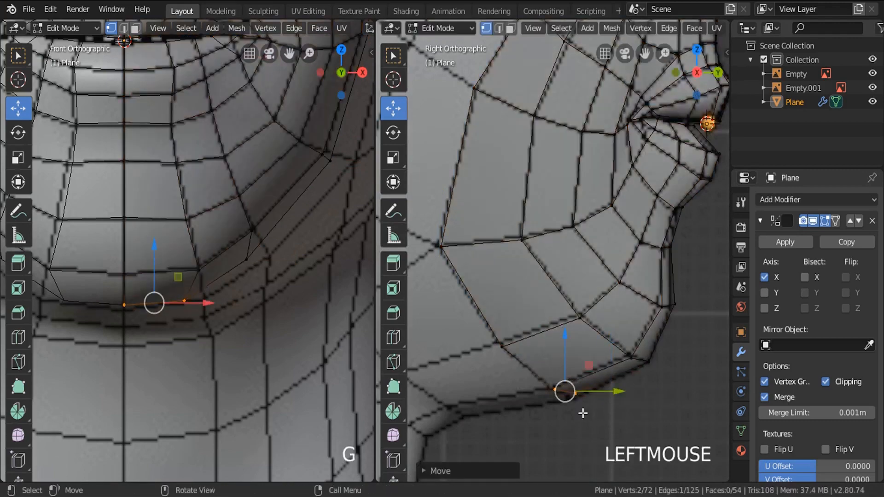
Move the fourth ring's off-center chin vertex and the jaw vertex beside it outward onto the front reference grid.
{"action": "scroll", "coordinate": [572, 388], "scroll_direction": "down", "scroll_amount": 4}
{"action": "key", "text": "a"}
{"action": "key", "text": "a"}
{"action": "scroll", "coordinate": [233, 284], "scroll_direction": "down", "scroll_amount": 4}
{"action": "middle_click_drag", "start_coordinate": [234, 284], "coordinate": [231, 201], "text": "shift"}
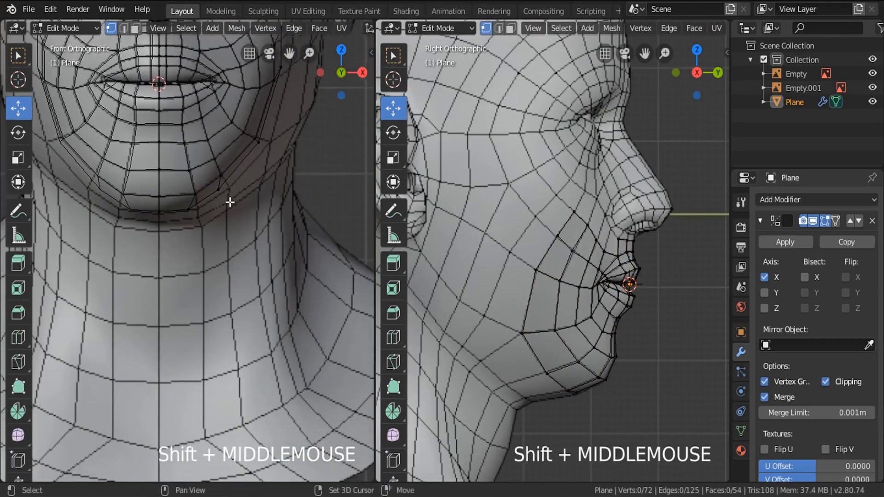
{"action": "scroll", "coordinate": [185, 209], "scroll_direction": "up", "scroll_amount": 4}
{"action": "left_click", "coordinate": [189, 177]}
{"action": "key", "text": "g"}
{"action": "left_click", "coordinate": [244, 225]}
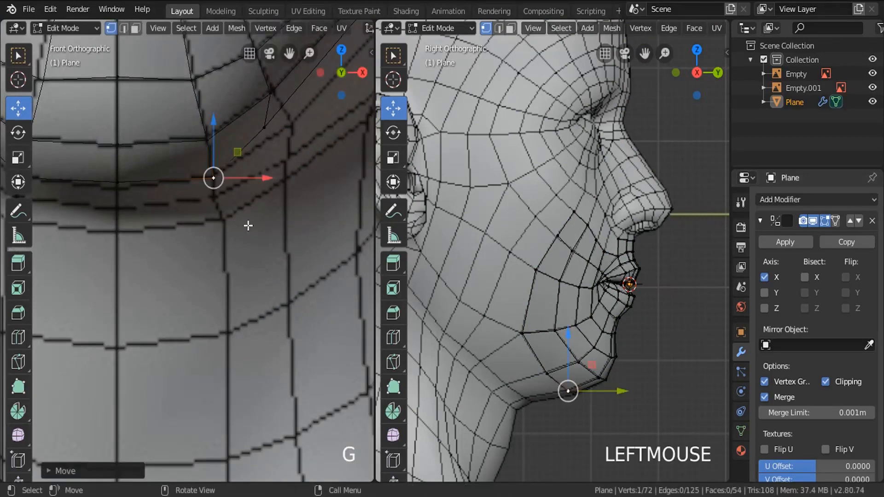
{"action": "left_click", "coordinate": [264, 127]}
{"action": "left_click_drag", "start_coordinate": [295, 127], "coordinate": [324, 127]}
Shift the fourth ring's jaw vertex and the cheek vertex above it outward along X to match the front reference.
{"action": "middle_click_drag", "start_coordinate": [323, 127], "coordinate": [216, 335], "text": "shift"}
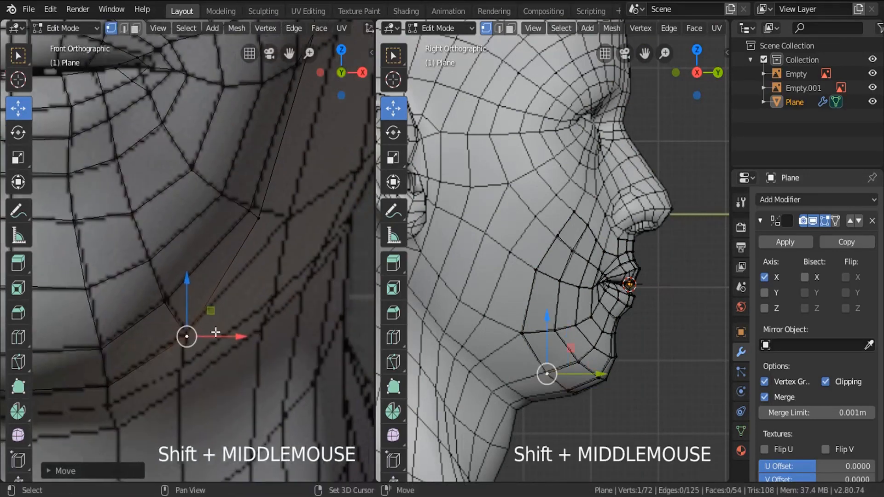
{"action": "left_click", "coordinate": [260, 220]}
{"action": "left_click_drag", "start_coordinate": [305, 218], "coordinate": [333, 218]}
{"action": "middle_click_drag", "start_coordinate": [322, 228], "coordinate": [277, 353], "text": "shift"}
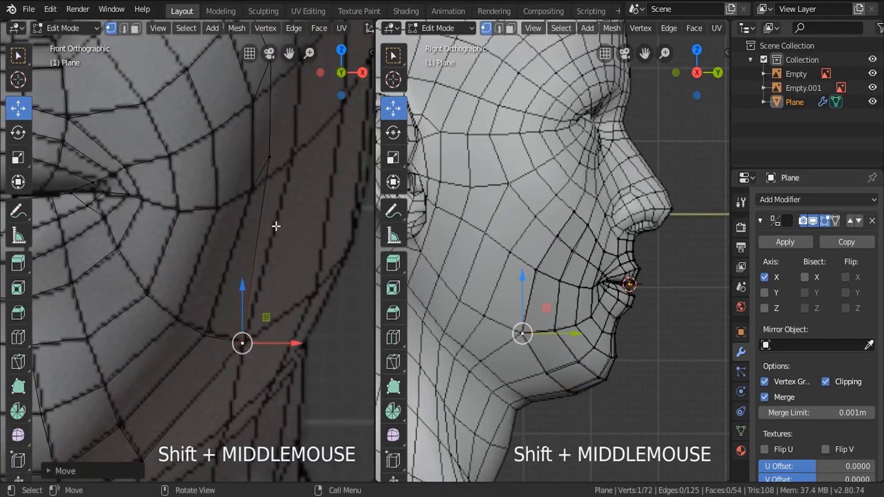
{"action": "left_click", "coordinate": [271, 154]}
{"action": "left_click_drag", "start_coordinate": [303, 157], "coordinate": [329, 158]}
Shift the fourth ring's top two cheek vertices outward along X to match the front reference.
{"action": "middle_click_drag", "start_coordinate": [294, 206], "coordinate": [267, 340], "text": "shift"}
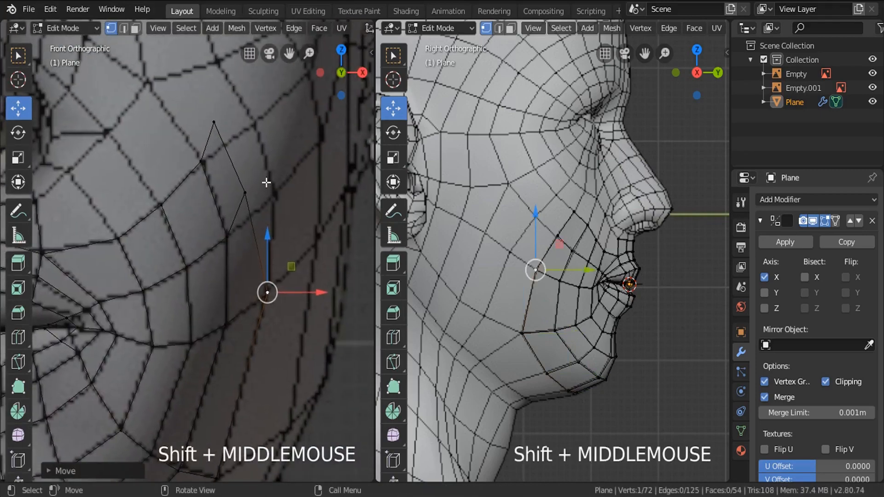
{"action": "left_click", "coordinate": [246, 192]}
{"action": "left_click_drag", "start_coordinate": [284, 193], "coordinate": [312, 193]}
{"action": "left_click", "coordinate": [214, 122]}
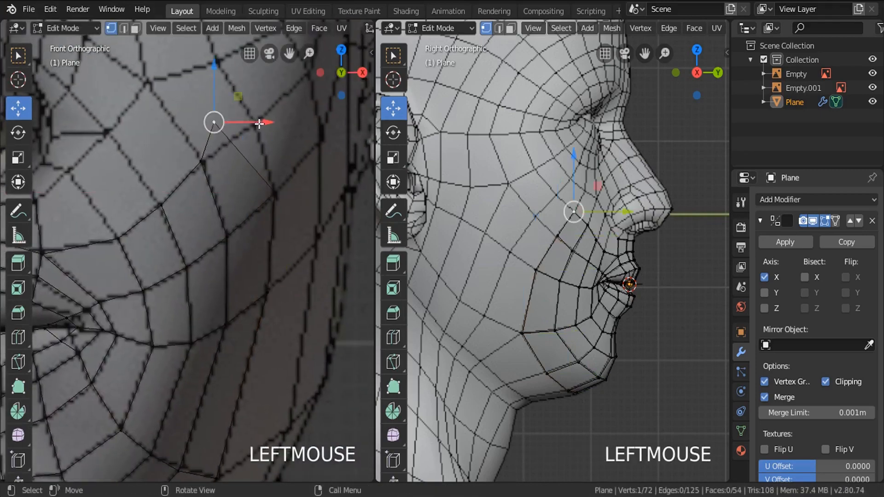
{"action": "left_click_drag", "start_coordinate": [268, 123], "coordinate": [307, 126]}
Show the side viewport in solid shading, view the mesh in perspective, and return to Object Mode.
{"action": "scroll", "coordinate": [292, 202], "scroll_direction": "down", "scroll_amount": 5}
{"action": "key", "text": "a"}
{"action": "scroll", "coordinate": [567, 275], "scroll_direction": "down", "scroll_amount": 3}
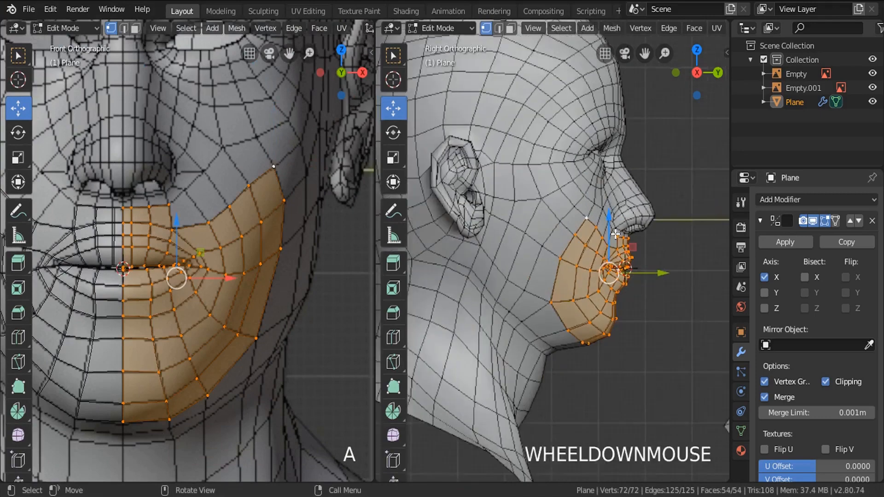
{"action": "mouse_move", "coordinate": [567, 275]}
{"action": "middle_mouse_down", "text": "shift"}
{"action": "mouse_move", "coordinate": [560, 215]}
{"action": "mouse_move", "coordinate": [529, 218]}
{"action": "middle_mouse_up", "text": "shift"}
{"action": "key", "text": "z"}
{"action": "left_click", "coordinate": [620, 223]}
{"action": "mouse_move", "coordinate": [620, 223]}
{"action": "middle_mouse_down"}
{"action": "mouse_move", "coordinate": [554, 234]}
{"action": "mouse_move", "coordinate": [469, 230]}
{"action": "mouse_move", "coordinate": [452, 252]}
{"action": "mouse_move", "coordinate": [568, 269]}
{"action": "middle_mouse_up"}
{"action": "key", "text": "Tab"}
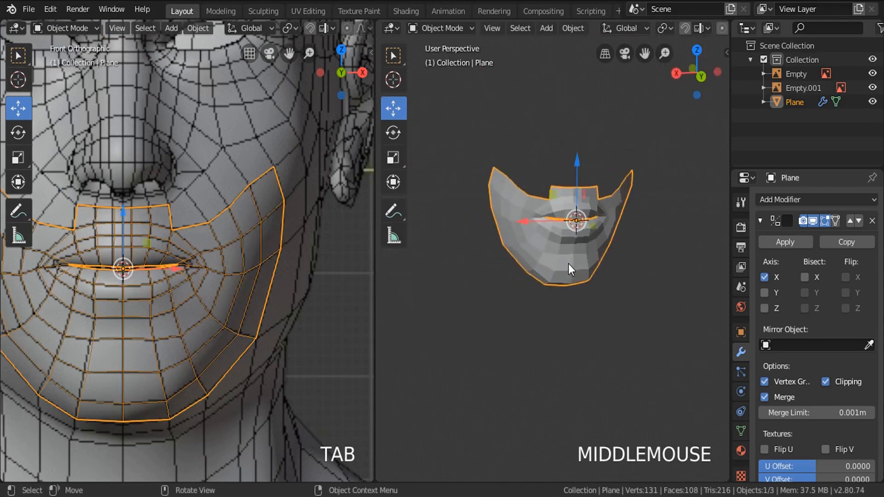
Collapse the Mirror modifier's settings and add a Subdivision Surface modifier to the face mesh.
{"action": "left_click", "coordinate": [760, 221]}
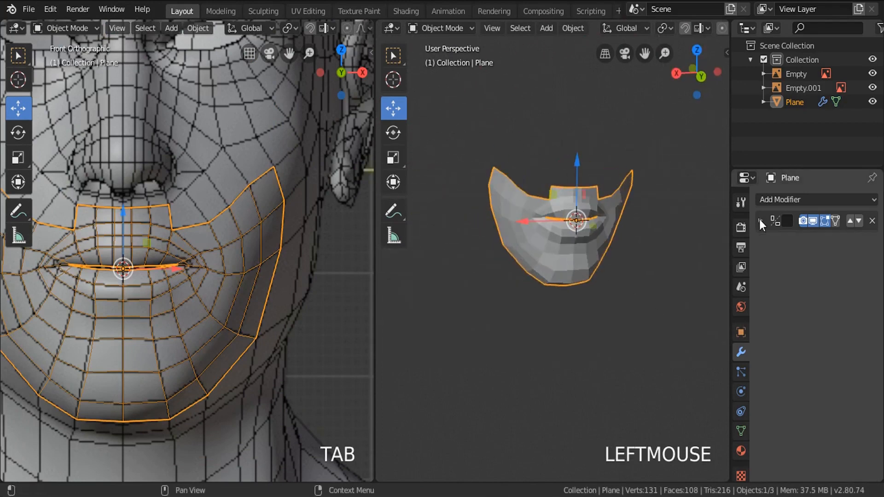
{"action": "left_click", "coordinate": [779, 201]}
{"action": "left_click", "coordinate": [631, 431]}
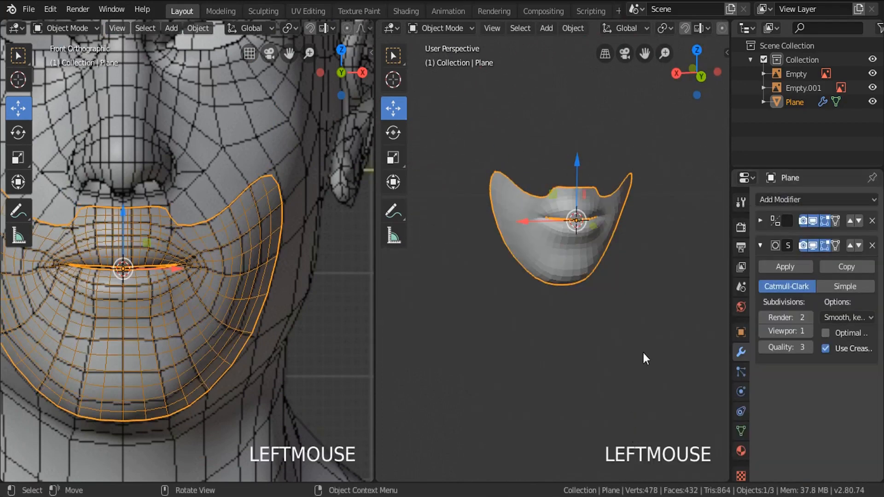
{"action": "middle_click_drag", "start_coordinate": [594, 304], "coordinate": [578, 240]}
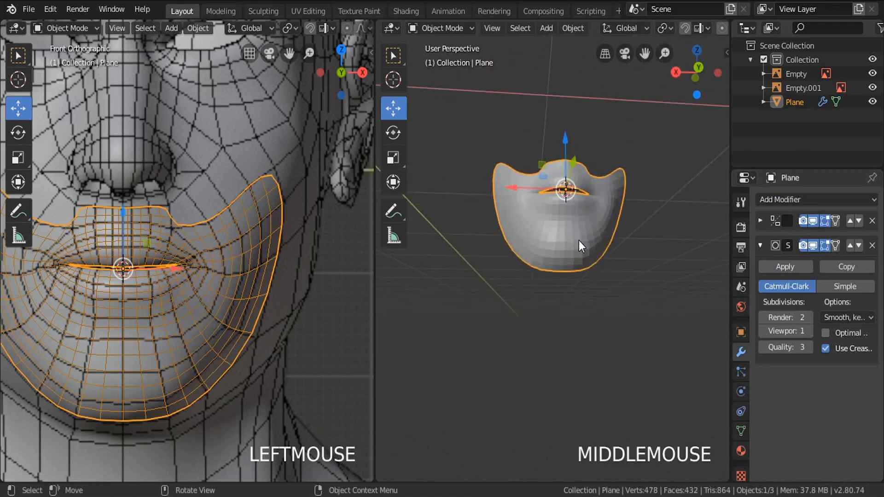
Apply smooth shading to the face mesh and inspect its surface from several angles.
{"action": "left_click", "coordinate": [574, 28]}
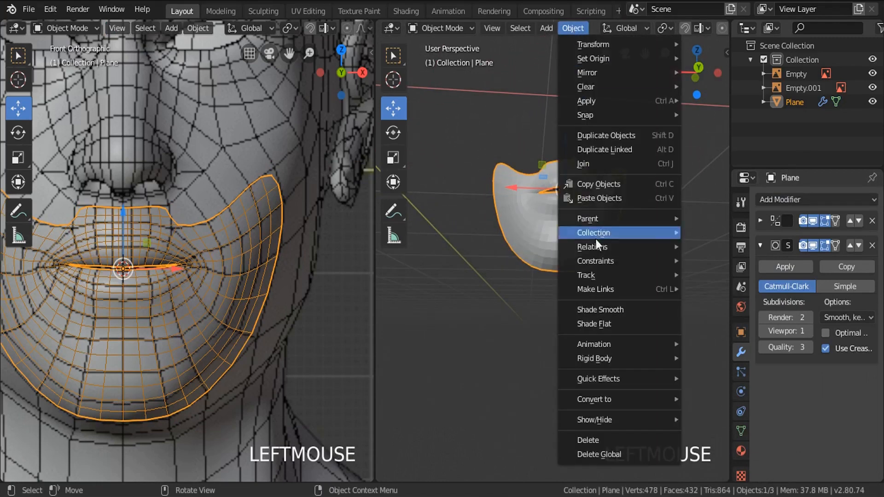
{"action": "left_click", "coordinate": [595, 311]}
{"action": "middle_click_drag", "start_coordinate": [558, 239], "coordinate": [566, 222]}
{"action": "scroll", "coordinate": [567, 223], "scroll_direction": "up", "scroll_amount": 3}
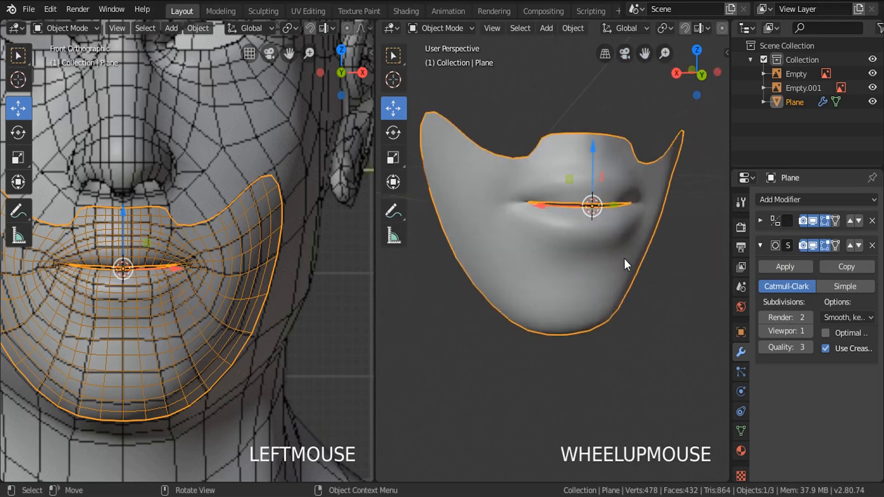
{"action": "middle_click_drag", "start_coordinate": [625, 258], "coordinate": [589, 256]}
{"action": "scroll", "coordinate": [579, 256], "scroll_direction": "down", "scroll_amount": 3}
Turn off the Subdivision Surface's viewport display and select the fourth ring's outer edge loop in the side view in Edit Mode.
{"action": "left_click", "coordinate": [812, 245]}
{"action": "key", "text": "KP_3"}
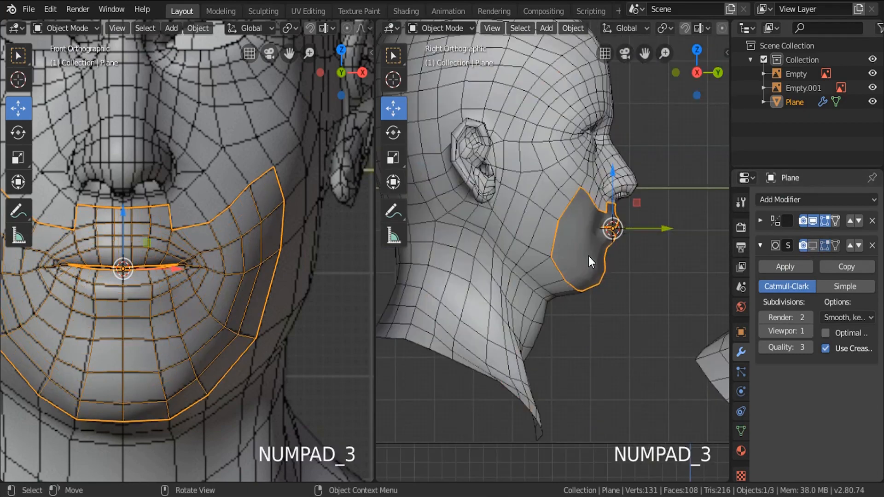
{"action": "key", "text": "Tab"}
{"action": "left_click", "coordinate": [561, 216], "text": "alt"}
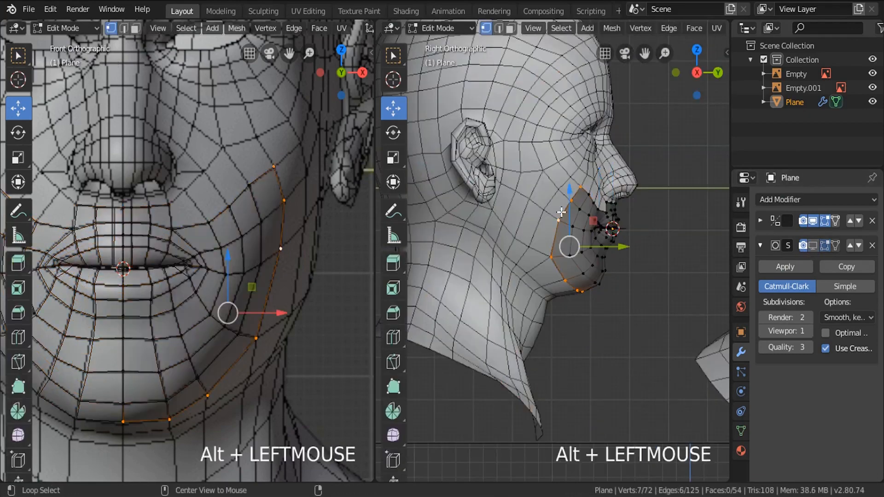
{"action": "scroll", "coordinate": [561, 212], "scroll_direction": "up", "scroll_amount": 2}
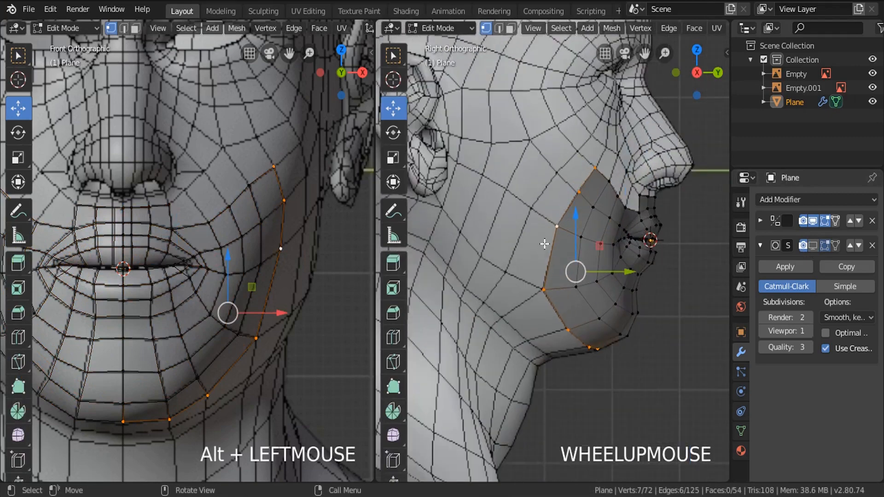
Extrude the four cheek vertices of the outer edge loop back toward the ear in the side view.
{"action": "key", "text": "a"}
{"action": "key", "text": "c"}
{"action": "mouse_move", "coordinate": [582, 166]}
{"action": "left_mouse_down"}
{"action": "mouse_move", "coordinate": [532, 249]}
{"action": "mouse_move", "coordinate": [530, 287]}
{"action": "left_mouse_up"}
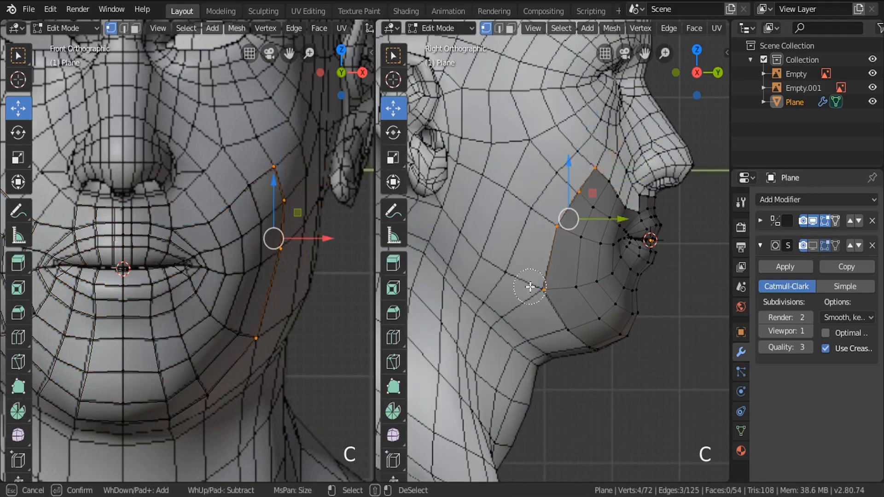
{"action": "right_click", "coordinate": [570, 285]}
{"action": "key", "text": "e"}
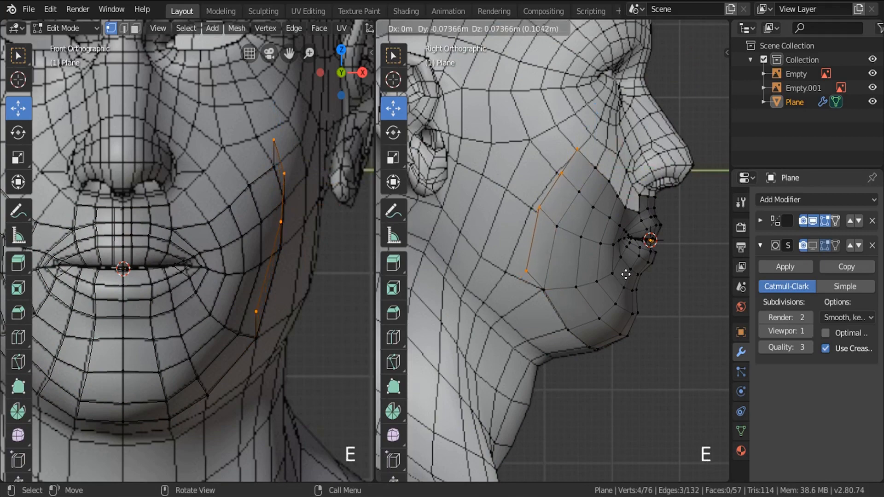
{"action": "left_click", "coordinate": [627, 278]}
Move the lower three vertices of the new cheek edge onto the reference wireframe intersections in the side view.
{"action": "scroll", "coordinate": [559, 180], "scroll_direction": "up", "scroll_amount": 4}
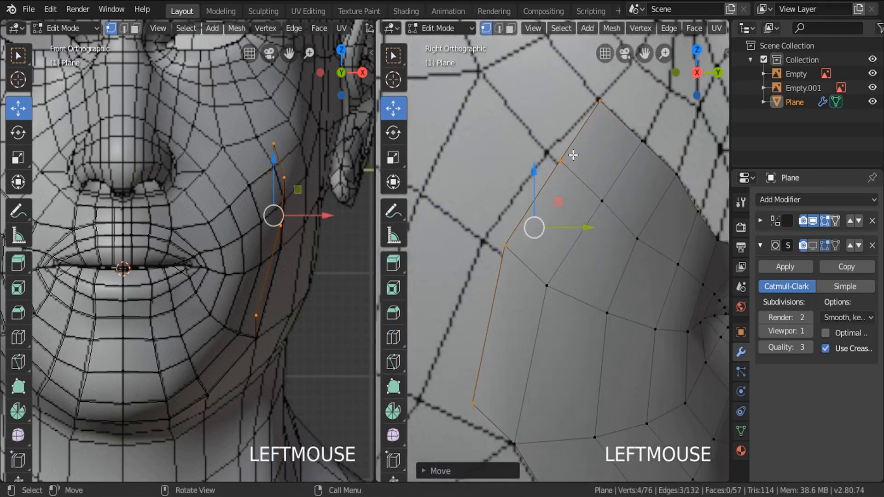
{"action": "left_click", "coordinate": [571, 153]}
{"action": "key", "text": "g"}
{"action": "left_click", "coordinate": [590, 188]}
{"action": "left_click", "coordinate": [523, 237]}
{"action": "key", "text": "g"}
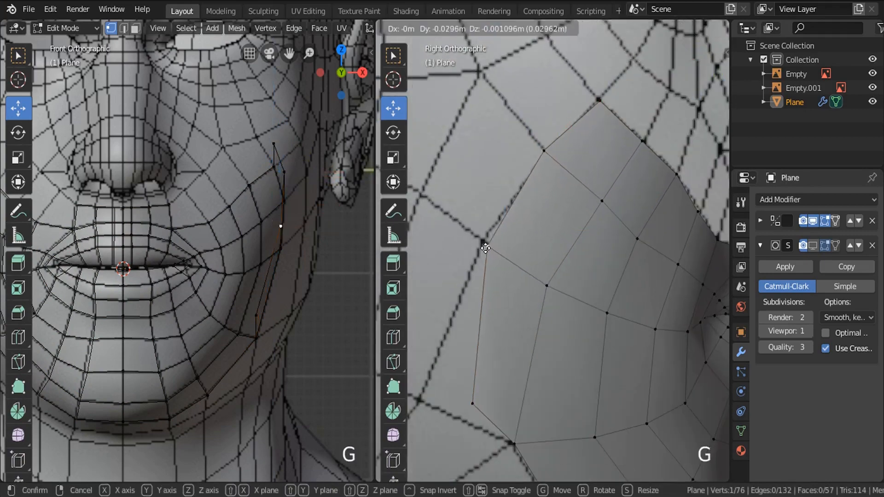
{"action": "left_click", "coordinate": [499, 234]}
{"action": "middle_click_drag", "start_coordinate": [514, 313], "coordinate": [617, 202], "text": "shift"}
{"action": "left_click", "coordinate": [554, 292]}
{"action": "key", "text": "g"}
{"action": "left_click", "coordinate": [528, 325]}
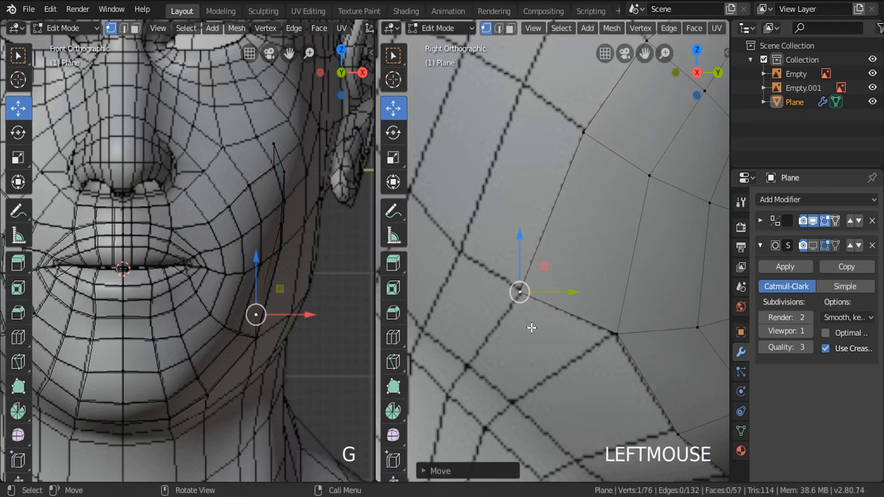
Shift the new cheek edge's four vertices outward along X to match the front reference.
{"action": "scroll", "coordinate": [254, 322], "scroll_direction": "up", "scroll_amount": 3}
{"action": "left_click_drag", "start_coordinate": [253, 322], "coordinate": [318, 334]}
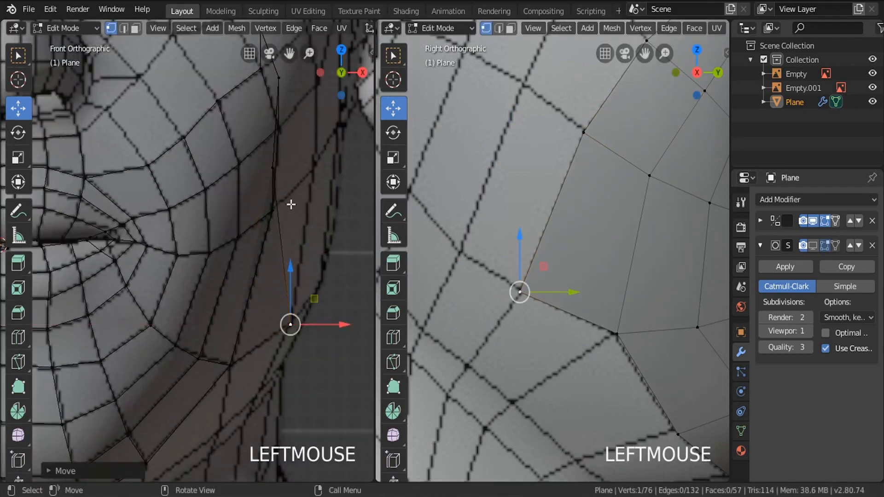
{"action": "left_click", "coordinate": [274, 168]}
{"action": "left_click_drag", "start_coordinate": [315, 167], "coordinate": [353, 174]}
{"action": "middle_click_drag", "start_coordinate": [304, 150], "coordinate": [281, 286], "text": "shift"}
{"action": "left_click", "coordinate": [270, 219]}
{"action": "left_click_drag", "start_coordinate": [292, 220], "coordinate": [332, 225]}
{"action": "left_click", "coordinate": [237, 165]}
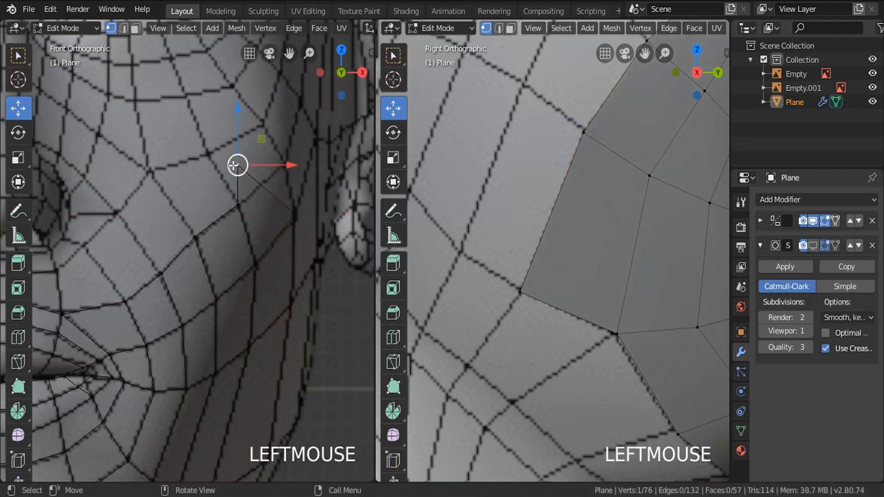
{"action": "left_click_drag", "start_coordinate": [290, 165], "coordinate": [330, 166]}
Examine the extended cheek mesh against the reference head in the side and front views.
{"action": "scroll", "coordinate": [567, 208], "scroll_direction": "down", "scroll_amount": 3}
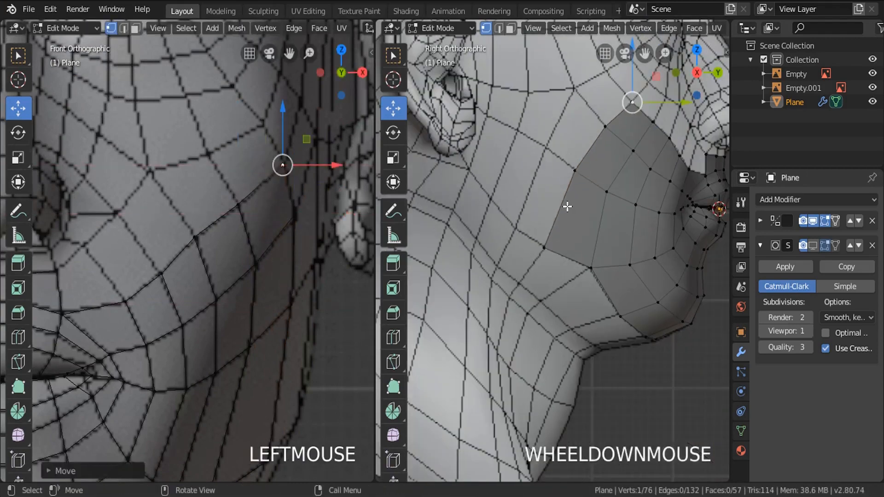
{"action": "key", "text": "a"}
{"action": "scroll", "coordinate": [567, 207], "scroll_direction": "down", "scroll_amount": 3}
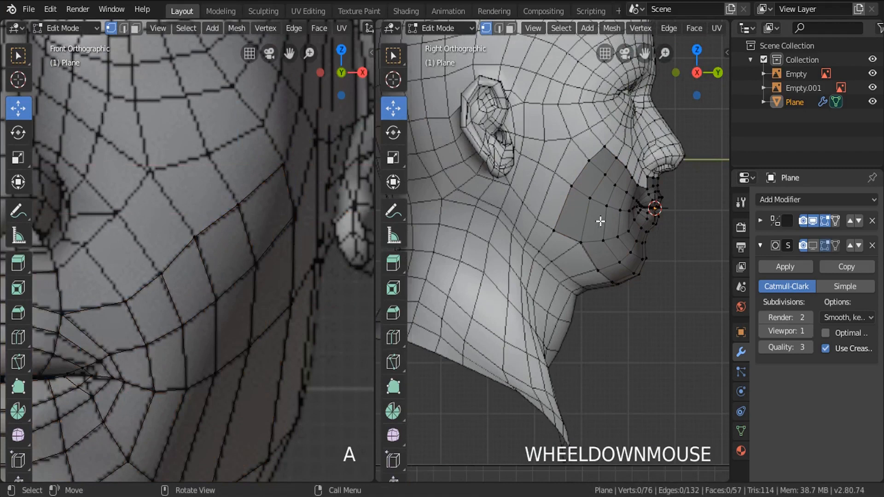
{"action": "scroll", "coordinate": [600, 221], "scroll_direction": "down", "scroll_amount": 1}
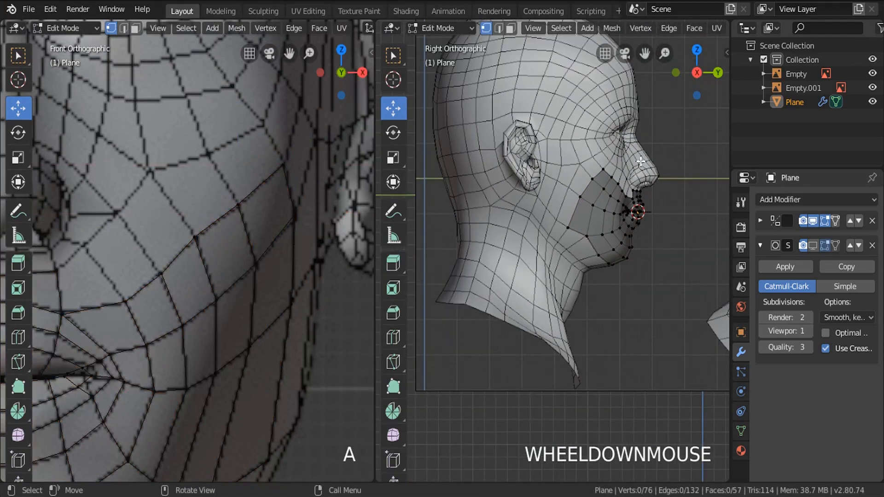
{"action": "middle_click_drag", "start_coordinate": [602, 190], "coordinate": [594, 250], "text": "shift"}
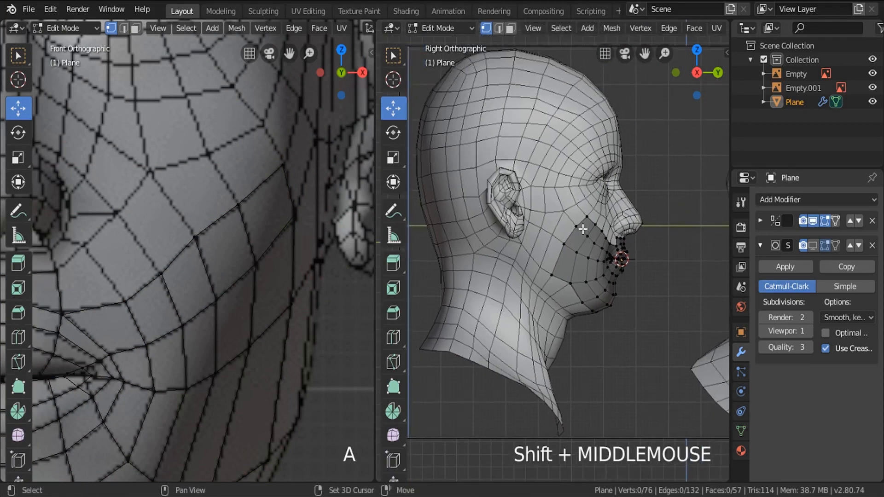
{"action": "scroll", "coordinate": [604, 208], "scroll_direction": "up", "scroll_amount": 3}
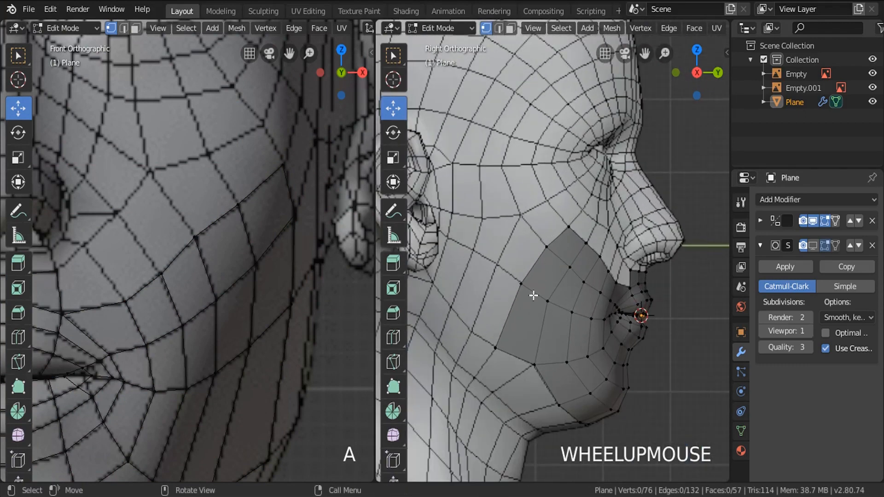
{"action": "scroll", "coordinate": [263, 252], "scroll_direction": "down", "scroll_amount": 5}
{"action": "middle_click_drag", "start_coordinate": [264, 248], "coordinate": [266, 221], "text": "shift"}
{"action": "key", "text": "a"}
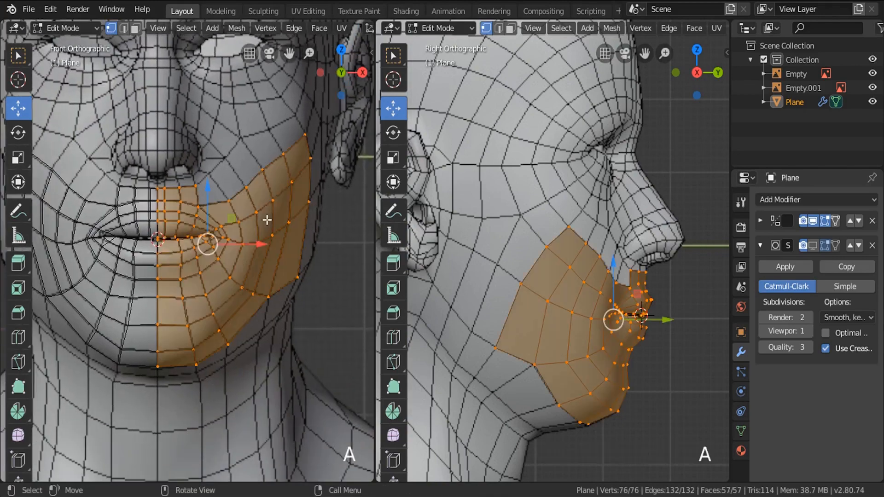
Extrude the rear cheek edge loop once more toward the ear and raise its two upper vertices toward the reference lines.
{"action": "left_click", "coordinate": [533, 266], "text": "alt"}
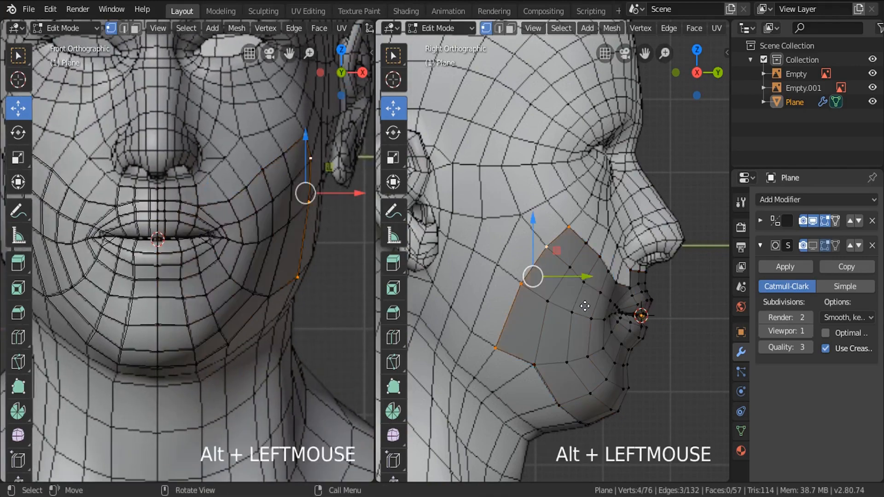
{"action": "key", "text": "e"}
{"action": "left_click", "coordinate": [560, 289]}
{"action": "scroll", "coordinate": [542, 211], "scroll_direction": "up", "scroll_amount": 2}
{"action": "left_click", "coordinate": [544, 211]}
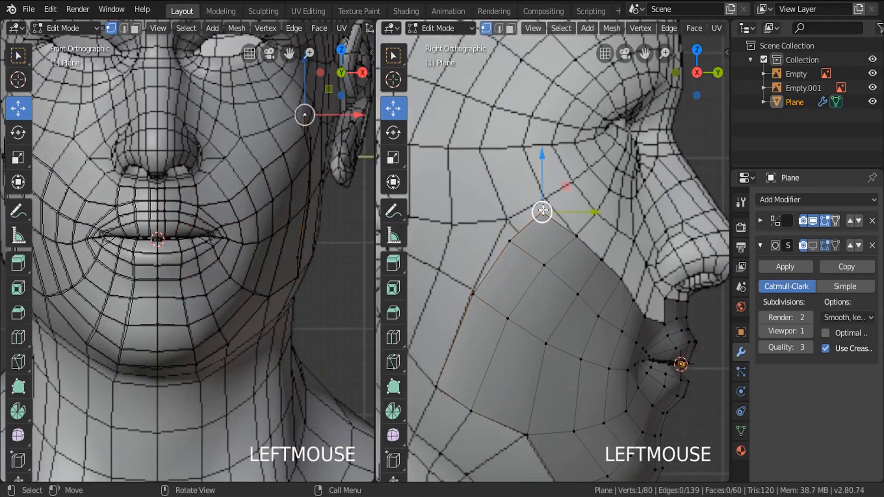
{"action": "left_click", "coordinate": [537, 241], "text": "shift"}
{"action": "key", "text": "g"}
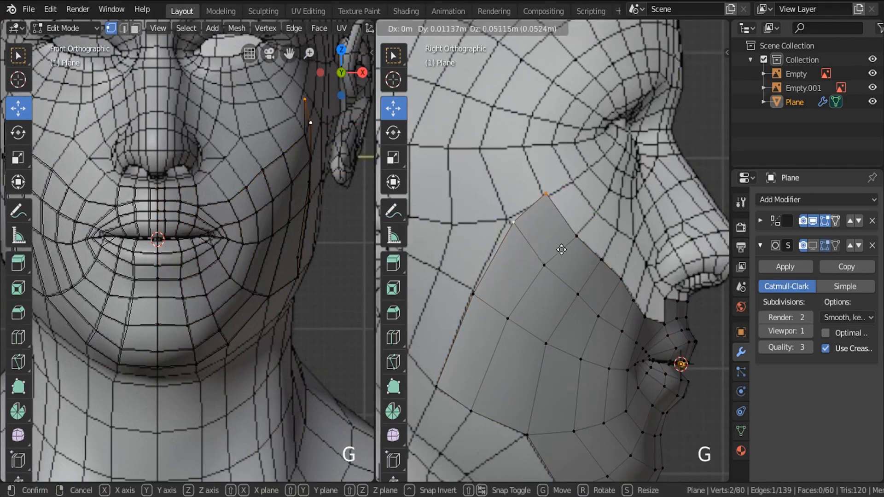
{"action": "left_click", "coordinate": [562, 249]}
{"action": "key", "text": "e"}
{"action": "left_click", "coordinate": [566, 276]}
{"action": "key", "text": "ctrl+z"}
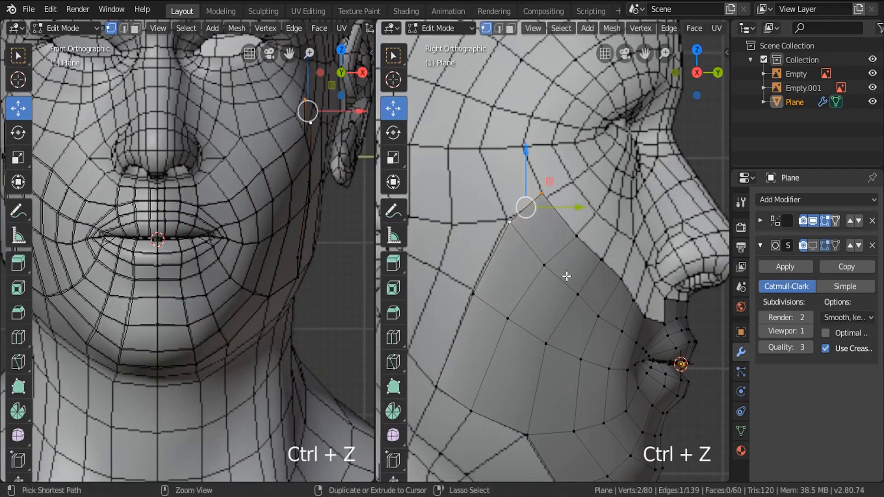
Rotate and move the upper edge of the new cheek loop to align it with the side reference, and deselect everything.
{"action": "key", "text": "r"}
{"action": "left_click", "coordinate": [571, 295]}
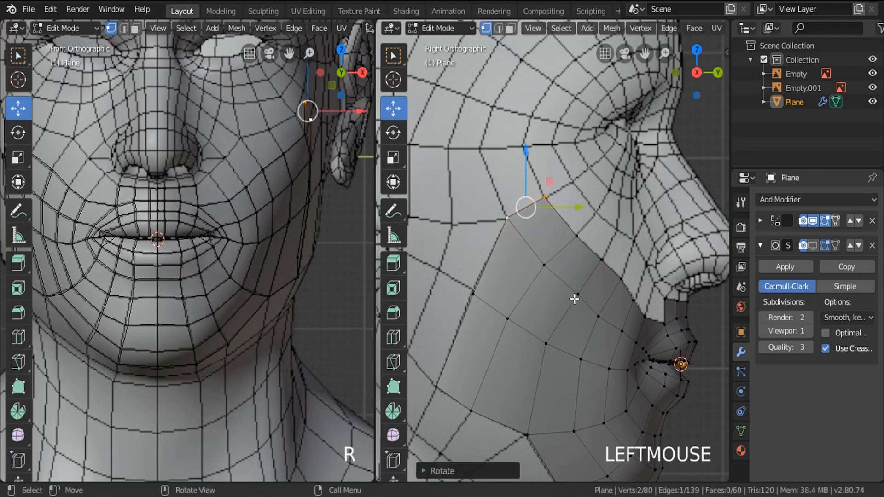
{"action": "key", "text": "g"}
{"action": "left_click", "coordinate": [578, 262]}
{"action": "scroll", "coordinate": [577, 264], "scroll_direction": "down", "scroll_amount": 4}
{"action": "key", "text": "a"}
{"action": "key", "text": "a"}
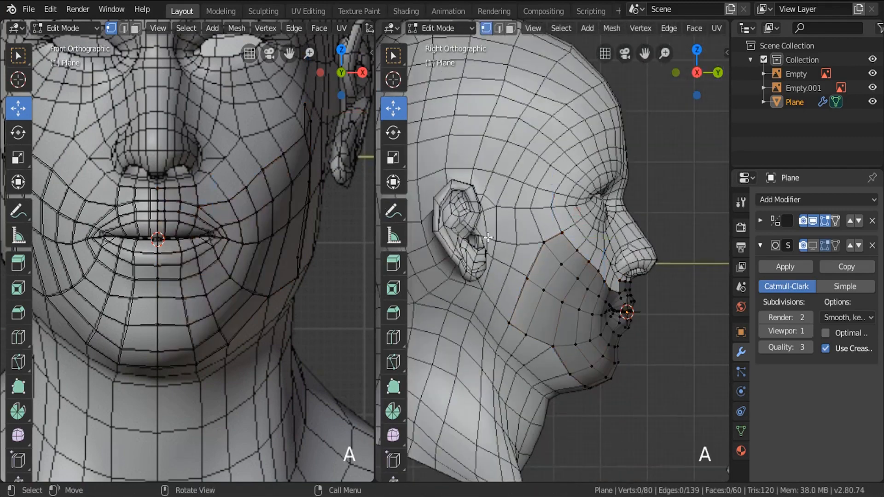
Shift the two upper vertices of the new cheek loop outward along X to match the front reference.
{"action": "left_click", "coordinate": [543, 243]}
{"action": "scroll", "coordinate": [359, 154], "scroll_direction": "up", "scroll_amount": 5}
{"action": "middle_click_drag", "start_coordinate": [359, 155], "coordinate": [246, 270], "text": "shift"}
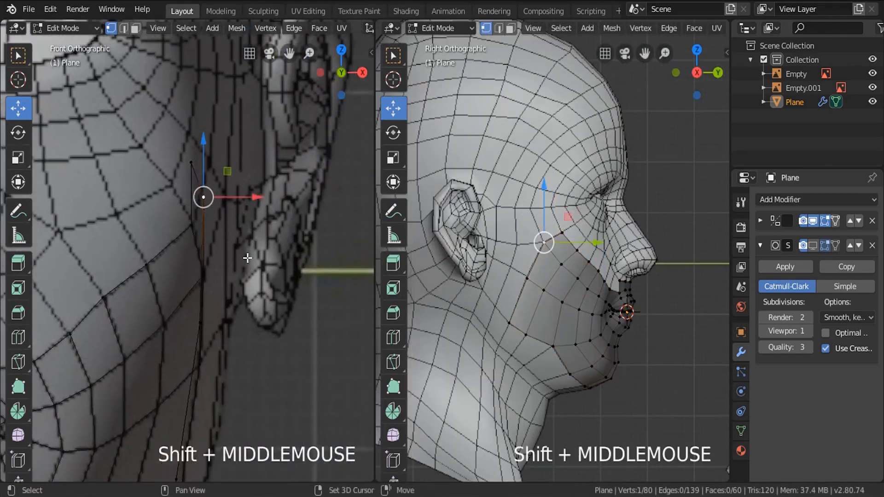
{"action": "scroll", "coordinate": [227, 206], "scroll_direction": "up", "scroll_amount": 2}
{"action": "left_click_drag", "start_coordinate": [228, 206], "coordinate": [267, 210]}
{"action": "left_click", "coordinate": [163, 140]}
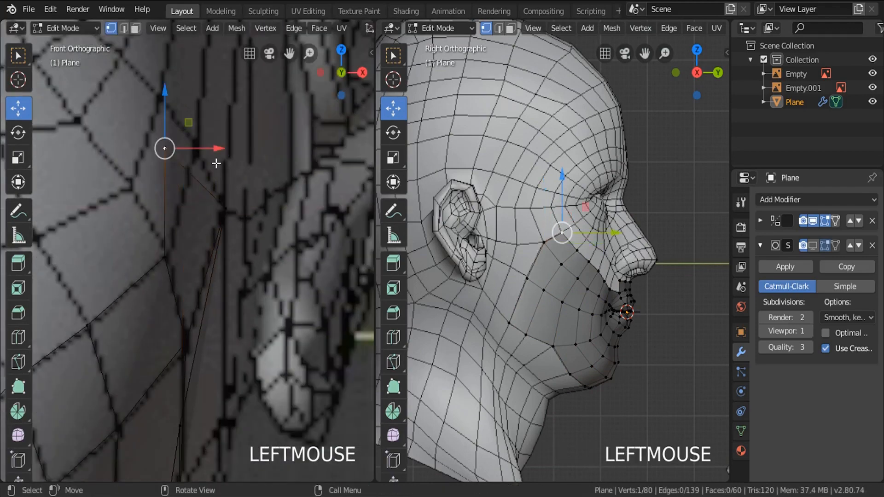
{"action": "left_click_drag", "start_coordinate": [222, 161], "coordinate": [255, 154]}
Shift the two lower vertices of the new cheek loop outward along X to the jaw contour in the front view.
{"action": "middle_click_drag", "start_coordinate": [258, 256], "coordinate": [259, 134], "text": "shift"}
{"action": "left_click", "coordinate": [526, 277]}
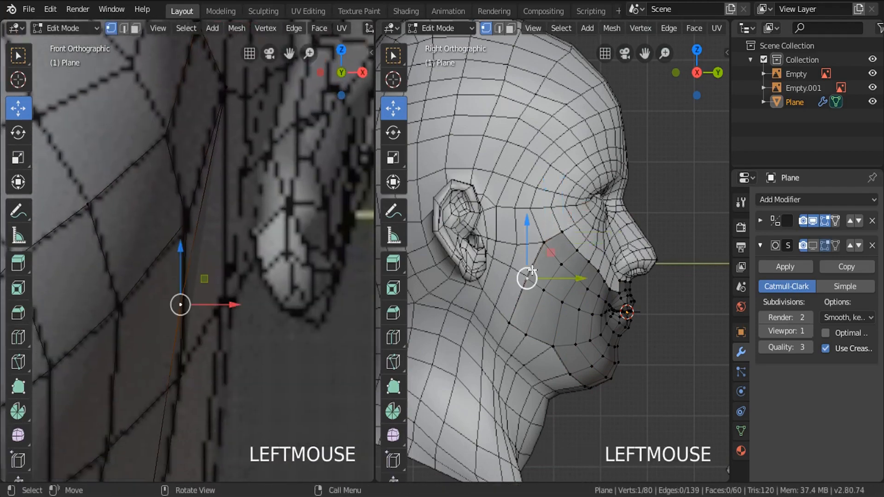
{"action": "middle_click_drag", "start_coordinate": [230, 306], "coordinate": [231, 252], "text": "shift"}
{"action": "left_click_drag", "start_coordinate": [230, 252], "coordinate": [268, 259]}
{"action": "middle_click_drag", "start_coordinate": [242, 336], "coordinate": [261, 172], "text": "shift"}
{"action": "left_click", "coordinate": [516, 317]}
{"action": "middle_click_drag", "start_coordinate": [251, 351], "coordinate": [233, 292], "text": "shift"}
{"action": "left_click_drag", "start_coordinate": [233, 293], "coordinate": [291, 298]}
{"action": "scroll", "coordinate": [315, 254], "scroll_direction": "down", "scroll_amount": 3}
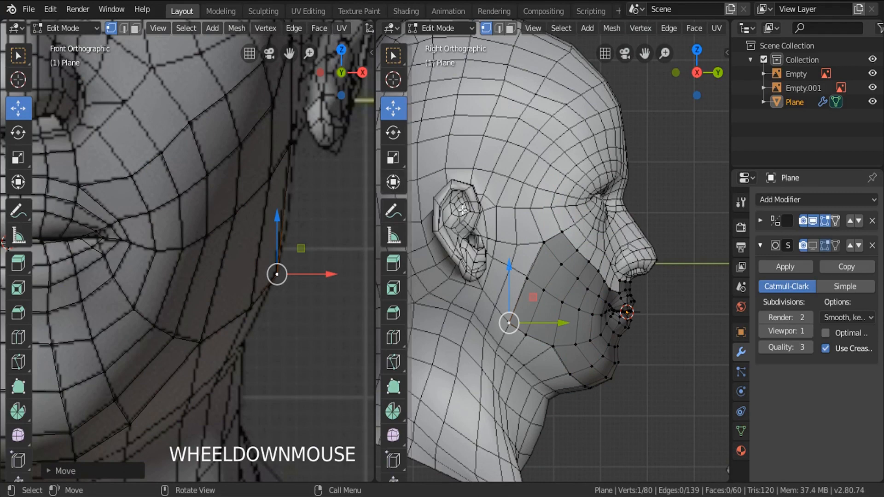
Extrude three vertices in the front view from the corner below the nostril, following the reference line beside the nose.
{"action": "middle_click_drag", "start_coordinate": [601, 260], "coordinate": [581, 316], "text": "shift"}
{"action": "scroll", "coordinate": [581, 316], "scroll_direction": "up", "scroll_amount": 3}
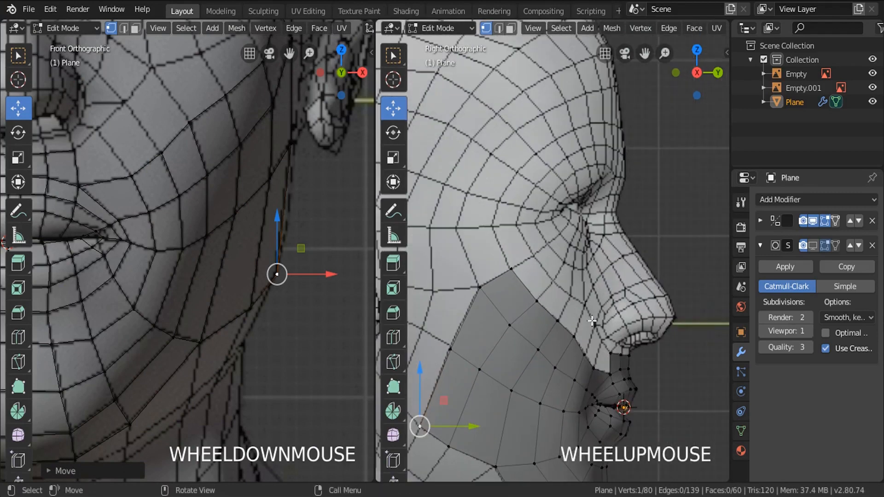
{"action": "left_click", "coordinate": [609, 352]}
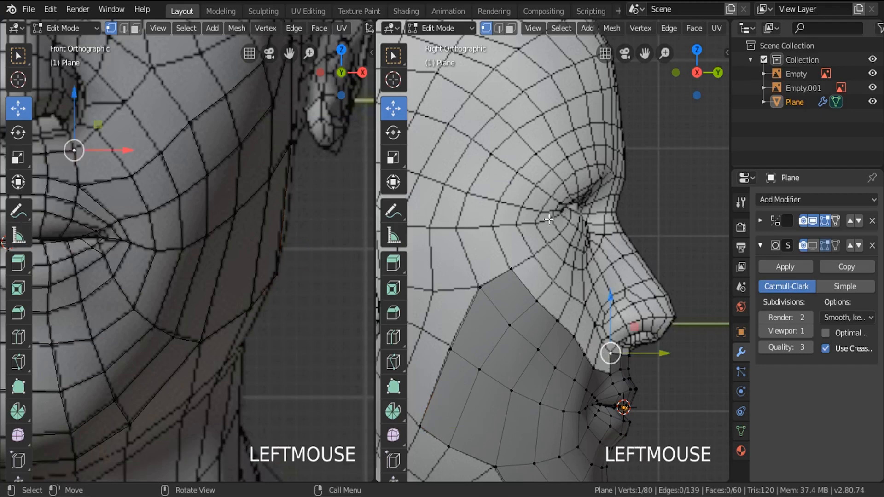
{"action": "middle_click_drag", "start_coordinate": [204, 195], "coordinate": [280, 291], "text": "shift"}
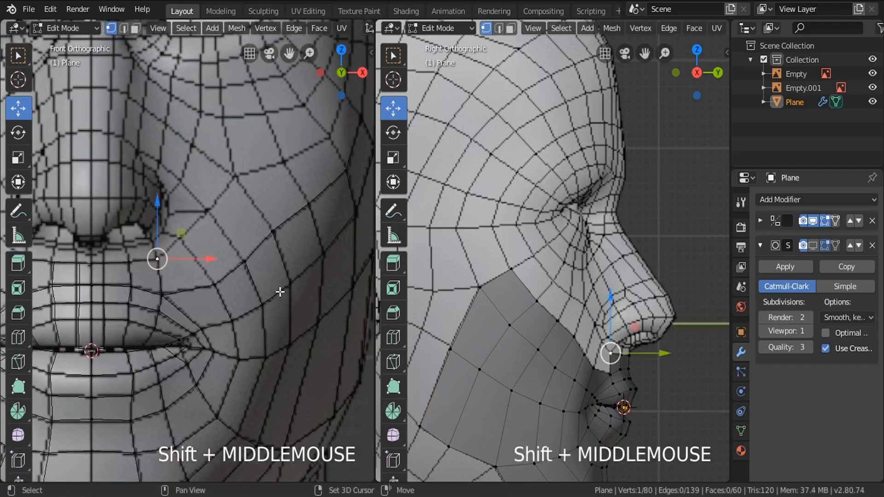
{"action": "scroll", "coordinate": [157, 264], "scroll_direction": "up", "scroll_amount": 3}
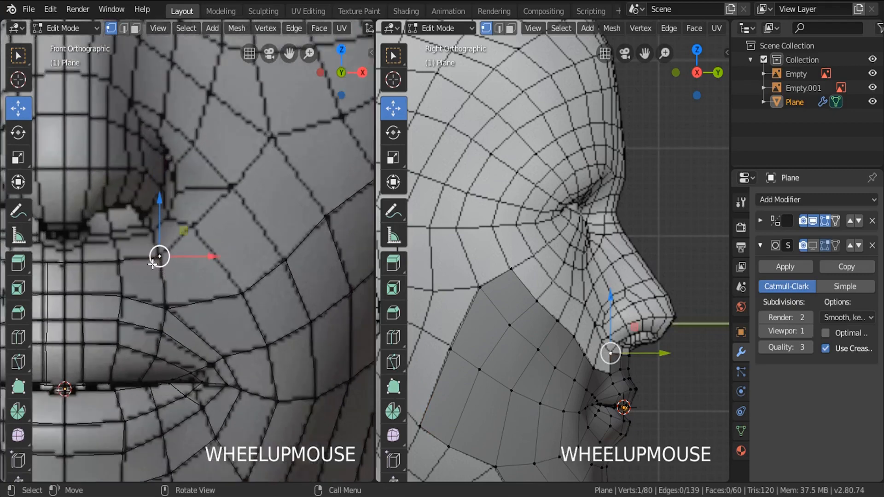
{"action": "key", "text": "e"}
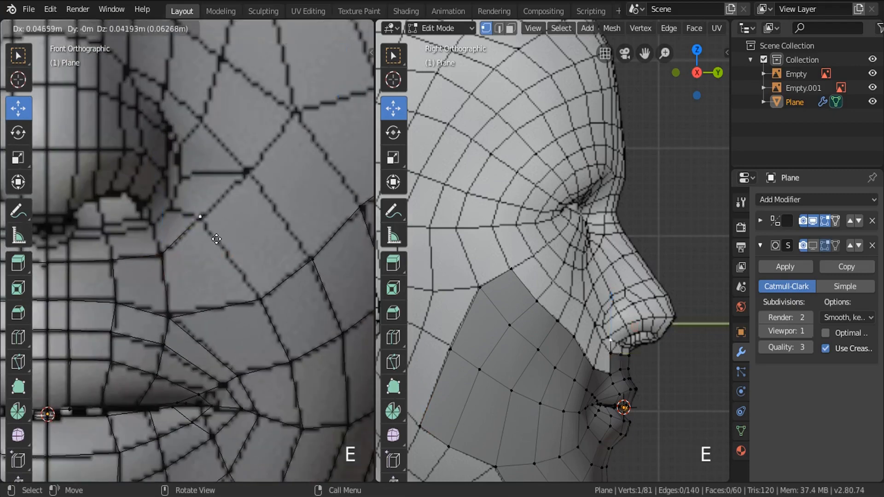
{"action": "left_click", "coordinate": [216, 241]}
{"action": "middle_click_drag", "start_coordinate": [219, 244], "coordinate": [194, 310], "text": "shift"}
{"action": "key", "text": "e"}
{"action": "left_click", "coordinate": [240, 264]}
{"action": "key", "text": "e"}
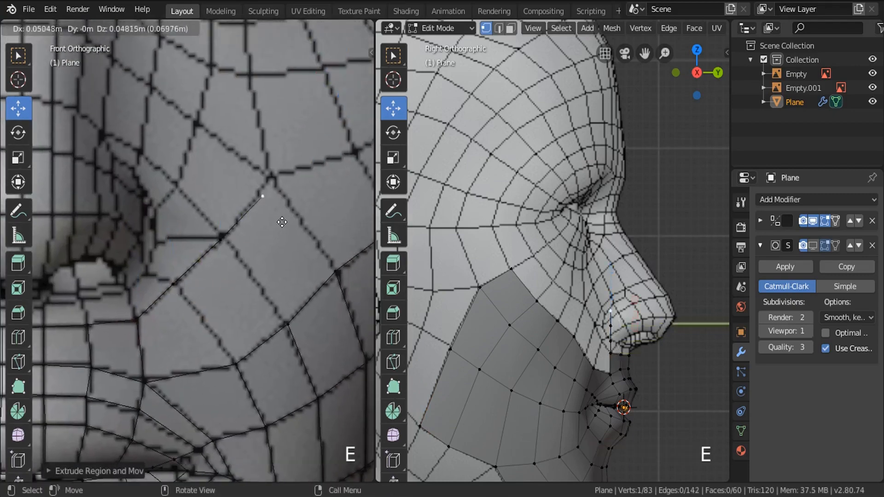
{"action": "left_click", "coordinate": [293, 203]}
Extend the vertex chain with three more extruded vertices across the upper cheek below the eye in the front view.
{"action": "middle_click_drag", "start_coordinate": [293, 203], "coordinate": [265, 272], "text": "shift"}
{"action": "key", "text": "e"}
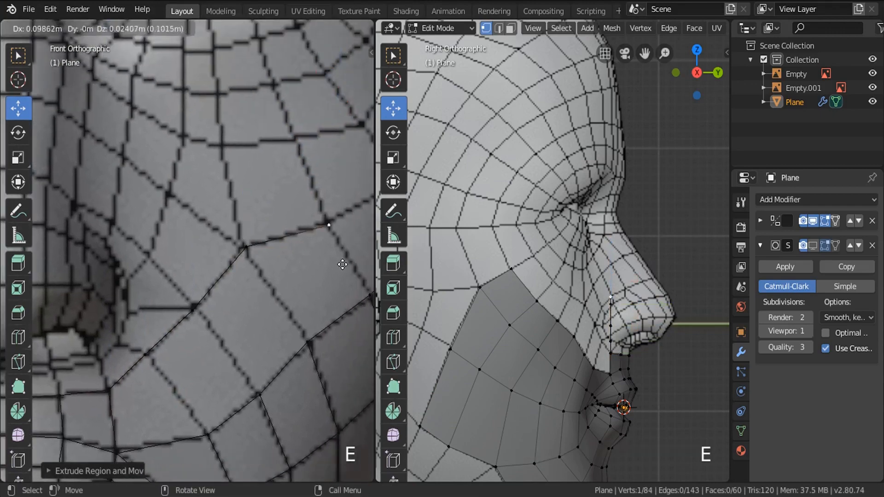
{"action": "left_click", "coordinate": [332, 221]}
{"action": "middle_click_drag", "start_coordinate": [332, 221], "coordinate": [299, 249], "text": "shift"}
{"action": "key", "text": "e"}
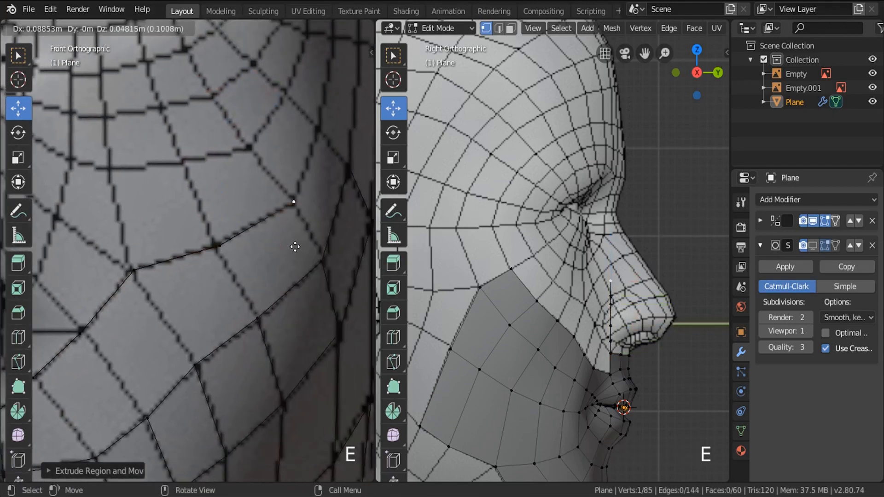
{"action": "left_click", "coordinate": [295, 247]}
{"action": "key", "text": "e"}
{"action": "left_click", "coordinate": [316, 128]}
Move the four upper vertices of the new chain back along Y to the cheek reference line in the side view.
{"action": "scroll", "coordinate": [616, 252], "scroll_direction": "up", "scroll_amount": 3}
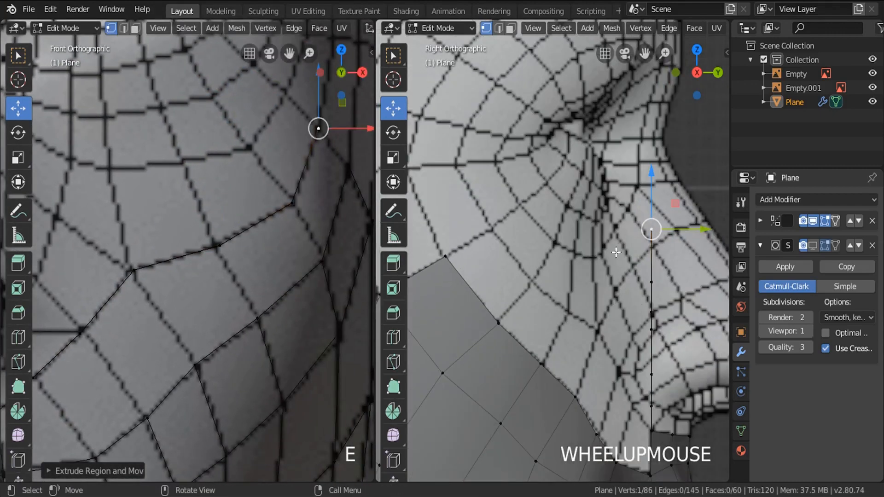
{"action": "left_click_drag", "start_coordinate": [701, 228], "coordinate": [536, 238]}
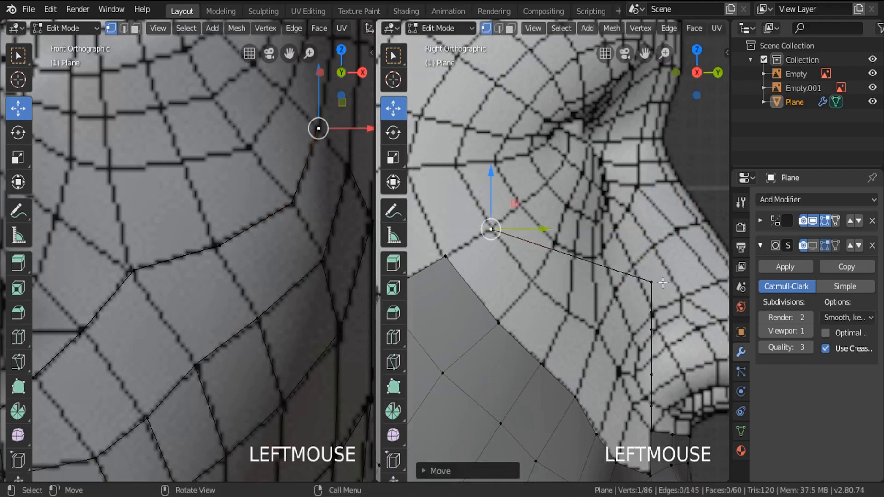
{"action": "left_click", "coordinate": [652, 282]}
{"action": "left_click_drag", "start_coordinate": [699, 282], "coordinate": [578, 284]}
{"action": "left_click", "coordinate": [650, 311]}
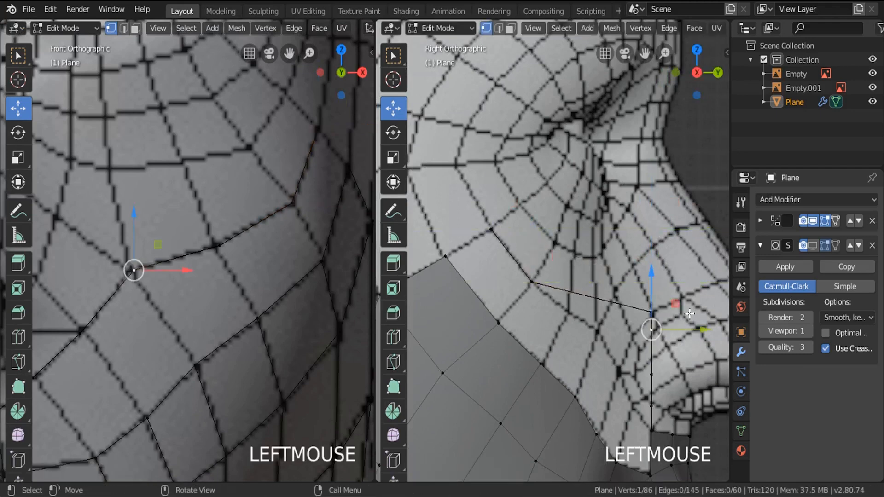
{"action": "scroll", "coordinate": [642, 330], "scroll_direction": "up", "scroll_amount": 3}
{"action": "left_click", "coordinate": [643, 289]}
{"action": "left_click_drag", "start_coordinate": [709, 301], "coordinate": [566, 300]}
{"action": "left_click", "coordinate": [659, 329]}
{"action": "left_click_drag", "start_coordinate": [701, 329], "coordinate": [610, 330]}
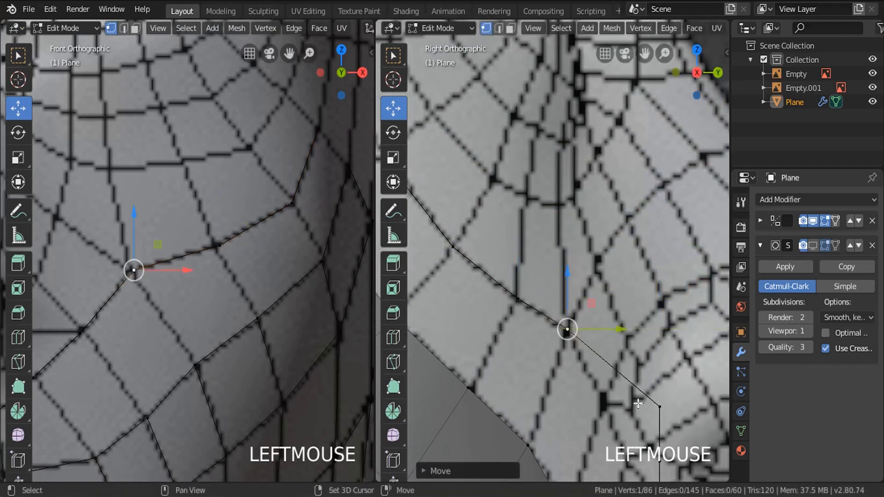
Move the two lower chain vertices beside the nostril back along Y to the reference line in the side view.
{"action": "middle_click_drag", "start_coordinate": [635, 405], "coordinate": [670, 305], "text": "shift"}
{"action": "left_click", "coordinate": [645, 305]}
{"action": "left_click_drag", "start_coordinate": [693, 307], "coordinate": [628, 308]}
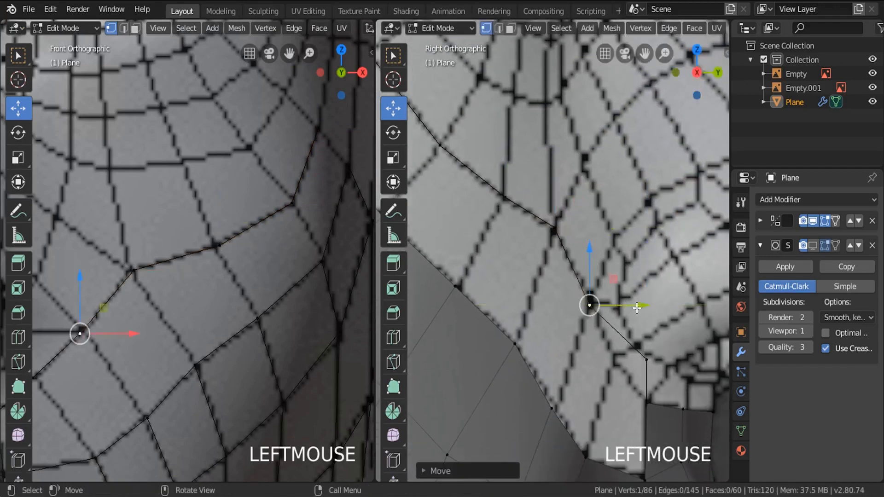
{"action": "left_click", "coordinate": [646, 359]}
{"action": "left_click_drag", "start_coordinate": [691, 362], "coordinate": [658, 363]}
{"action": "scroll", "coordinate": [632, 301], "scroll_direction": "down", "scroll_amount": 5}
{"action": "key", "text": "a"}
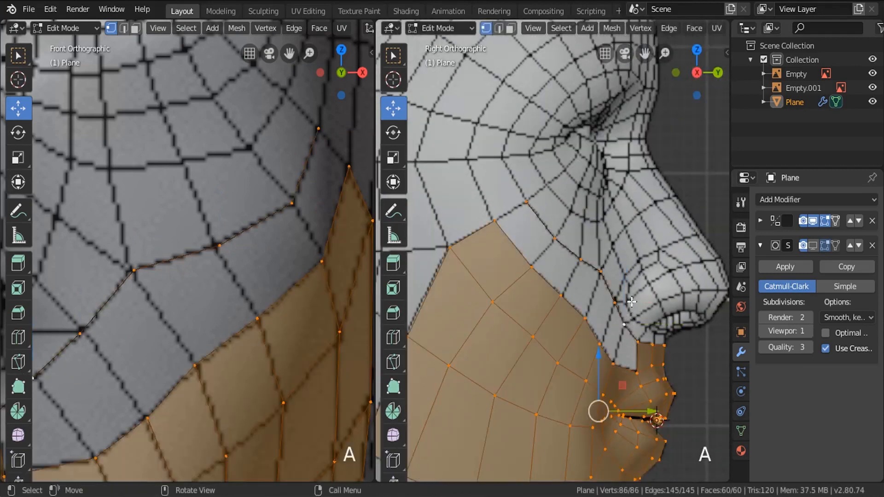
{"action": "key", "text": "a"}
Fill the three upper cheek faces between opposite edges of the new chain and the existing cheek mesh.
{"action": "left_click", "coordinate": [499, 28]}
{"action": "scroll", "coordinate": [530, 207], "scroll_direction": "up", "scroll_amount": 3}
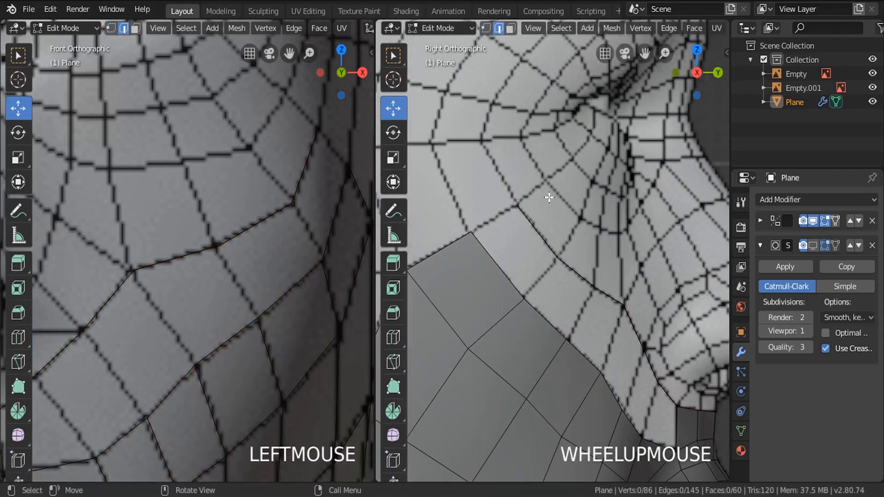
{"action": "left_click", "coordinate": [546, 237]}
{"action": "left_click", "coordinate": [490, 259], "text": "shift"}
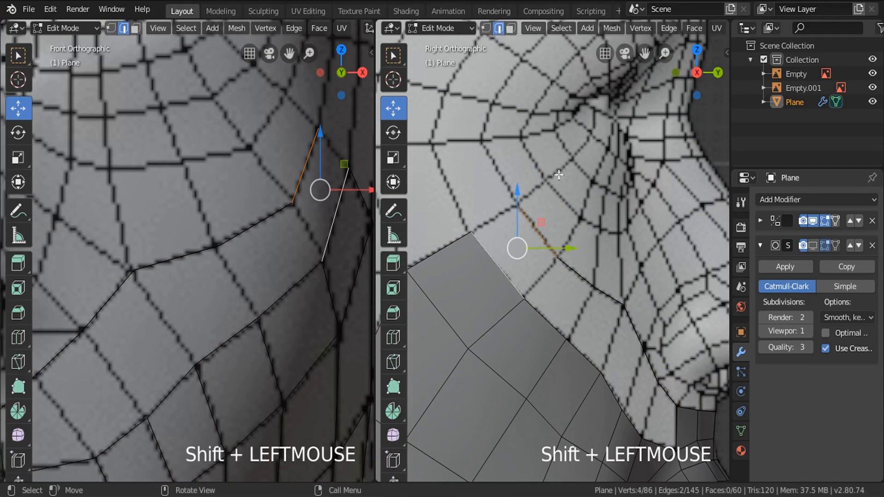
{"action": "key", "text": "f"}
{"action": "left_click", "coordinate": [548, 319]}
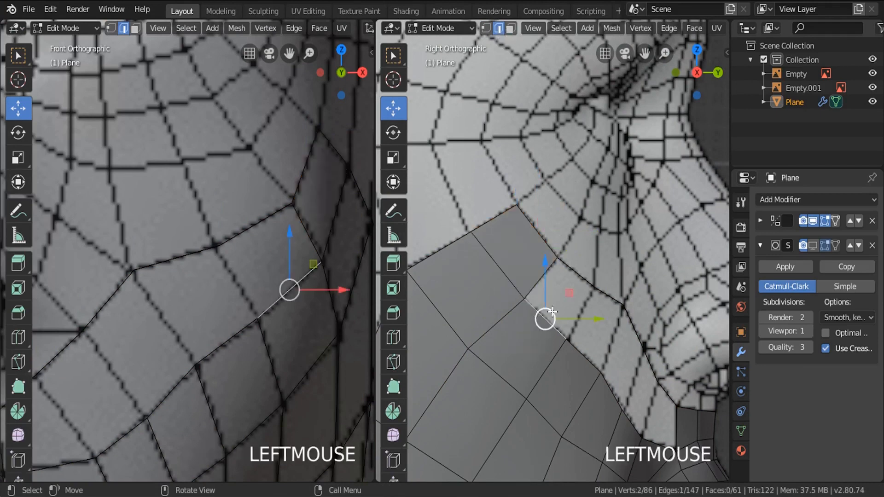
{"action": "left_click", "coordinate": [582, 277], "text": "shift"}
{"action": "key", "text": "f"}
{"action": "left_click", "coordinate": [584, 353]}
{"action": "left_click", "coordinate": [593, 338], "text": "shift"}
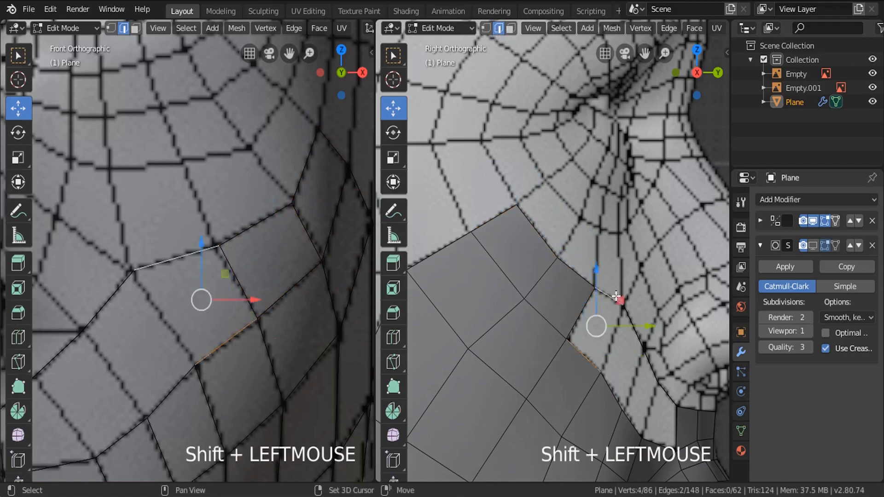
{"action": "key", "text": "f"}
Fill the three remaining faces between the chain and the cheek mesh down to the corner below the nostril.
{"action": "scroll", "coordinate": [603, 363], "scroll_direction": "up", "scroll_amount": 3}
{"action": "left_click", "coordinate": [548, 322]}
{"action": "left_click", "coordinate": [594, 228], "text": "shift"}
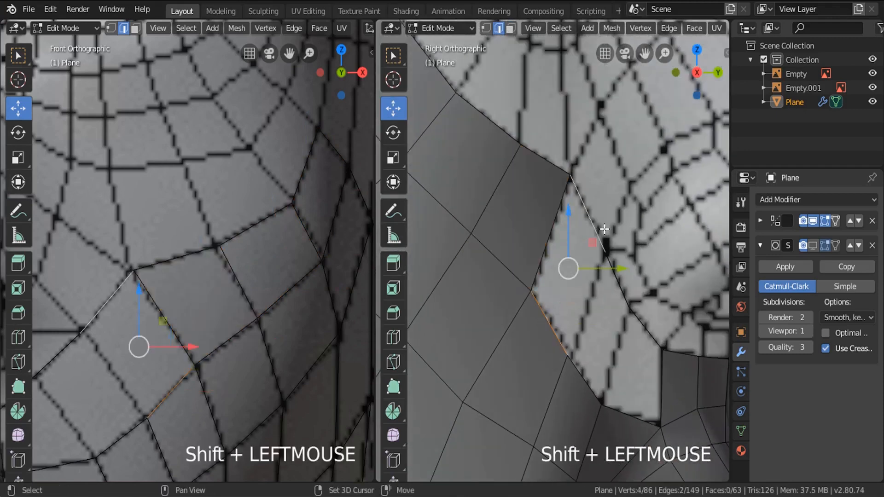
{"action": "key", "text": "f"}
{"action": "left_click", "coordinate": [584, 380]}
{"action": "left_click", "coordinate": [617, 280], "text": "shift"}
{"action": "key", "text": "f"}
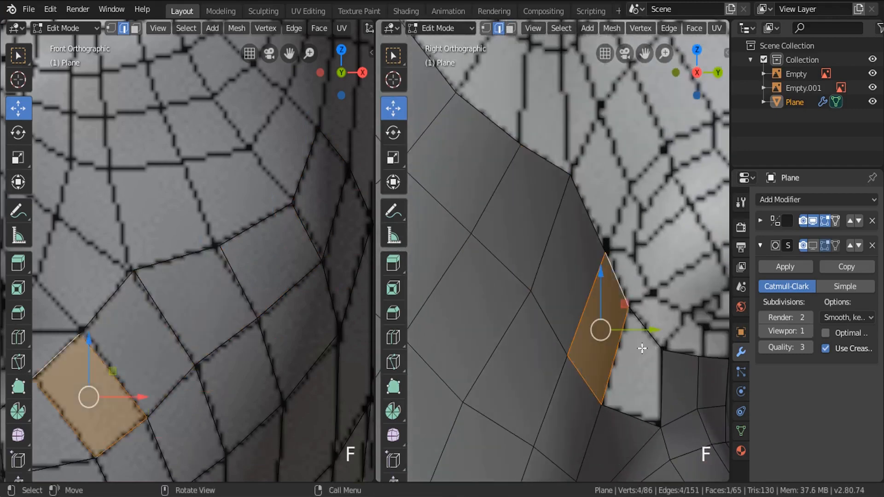
{"action": "left_click", "coordinate": [620, 398]}
{"action": "left_click", "coordinate": [648, 321], "text": "shift"}
{"action": "key", "text": "f"}
{"action": "scroll", "coordinate": [588, 286], "scroll_direction": "down", "scroll_amount": 5}
{"action": "key", "text": "a"}
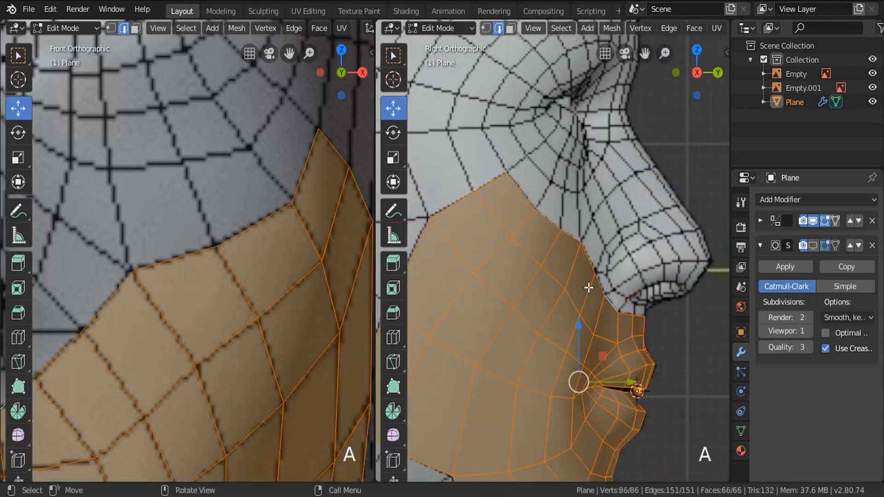
{"action": "key", "text": "a"}
Extrude the four boundary vertices from the jaw corner to under the chin back toward the neck in the side view.
{"action": "scroll", "coordinate": [589, 287], "scroll_direction": "down", "scroll_amount": 2}
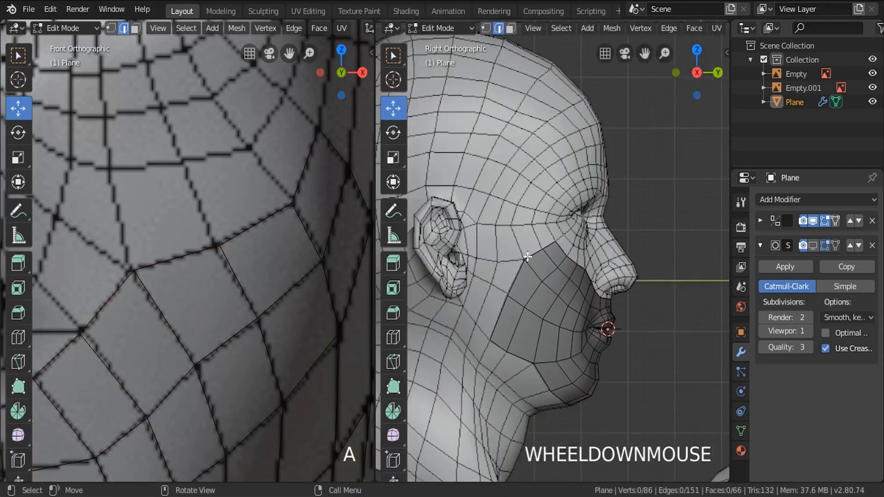
{"action": "middle_click_drag", "start_coordinate": [585, 340], "coordinate": [614, 254], "text": "shift"}
{"action": "scroll", "coordinate": [561, 311], "scroll_direction": "up", "scroll_amount": 1}
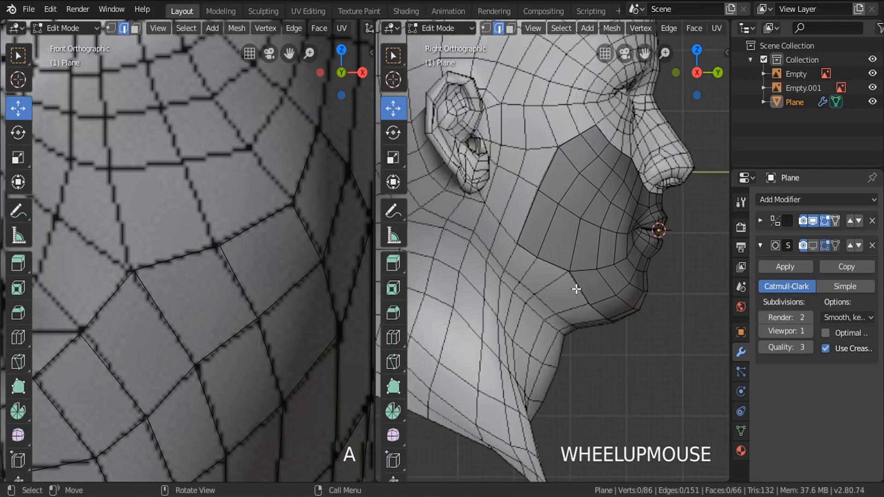
{"action": "scroll", "coordinate": [580, 290], "scroll_direction": "up", "scroll_amount": 1}
{"action": "left_click", "coordinate": [575, 264]}
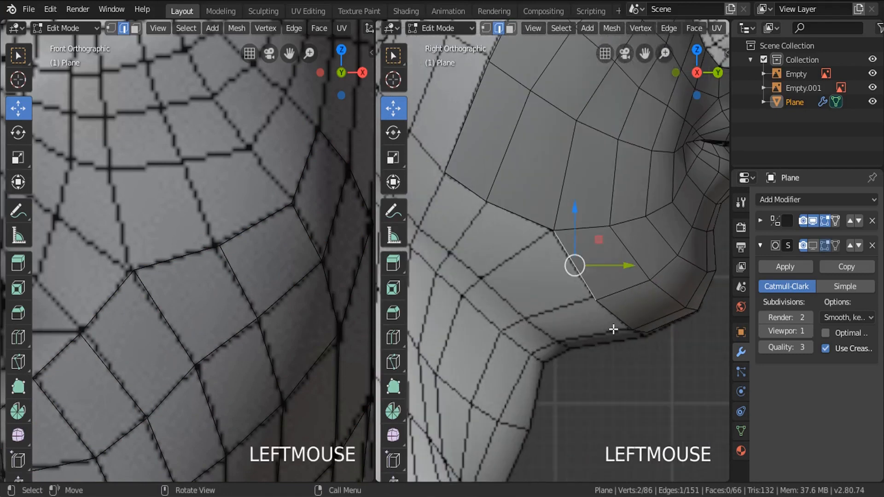
{"action": "scroll", "coordinate": [643, 346], "scroll_direction": "up", "scroll_amount": 1}
{"action": "scroll", "coordinate": [643, 346], "scroll_direction": "up", "scroll_amount": 1}
{"action": "left_click", "coordinate": [485, 28]}
{"action": "key", "text": "alt+a"}
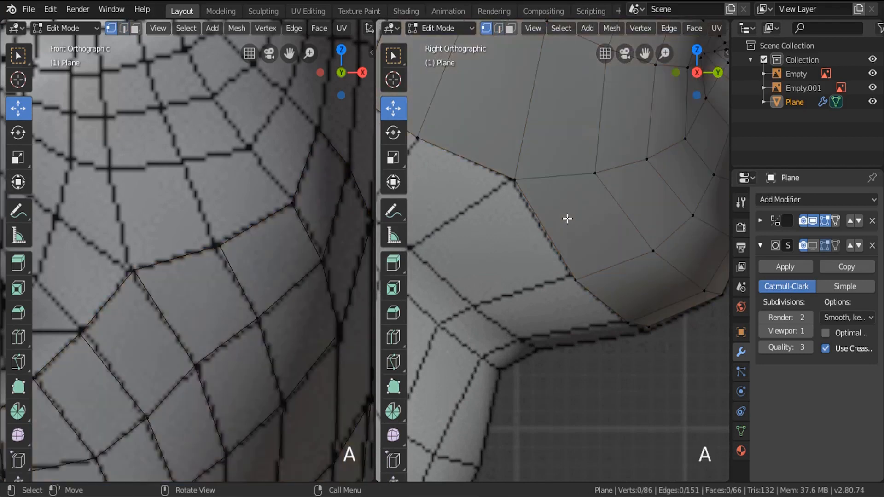
{"action": "key", "text": "c"}
{"action": "mouse_move", "coordinate": [533, 216]}
{"action": "left_mouse_down"}
{"action": "mouse_move", "coordinate": [602, 319]}
{"action": "mouse_move", "coordinate": [648, 331]}
{"action": "mouse_move", "coordinate": [628, 310]}
{"action": "left_mouse_up"}
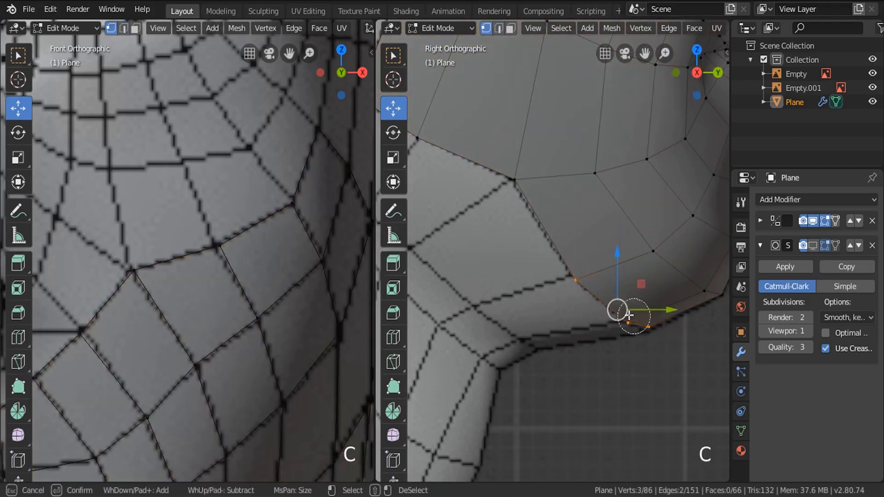
{"action": "key", "text": "z"}
{"action": "key", "text": "c"}
{"action": "left_click", "coordinate": [517, 187]}
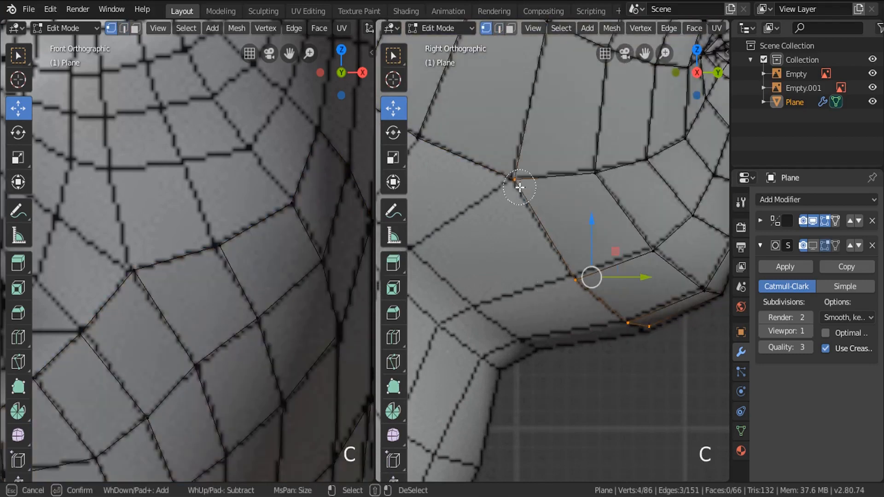
{"action": "right_click", "coordinate": [538, 193]}
{"action": "key", "text": "e"}
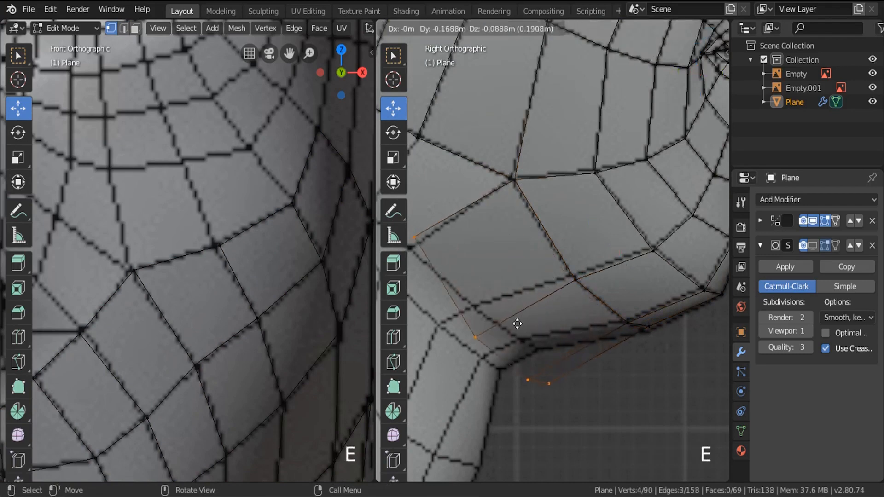
{"action": "left_click", "coordinate": [512, 335]}
Move the three lower extruded vertices up onto the jawline reference in the side view.
{"action": "middle_click_drag", "start_coordinate": [513, 334], "coordinate": [533, 246], "text": "shift"}
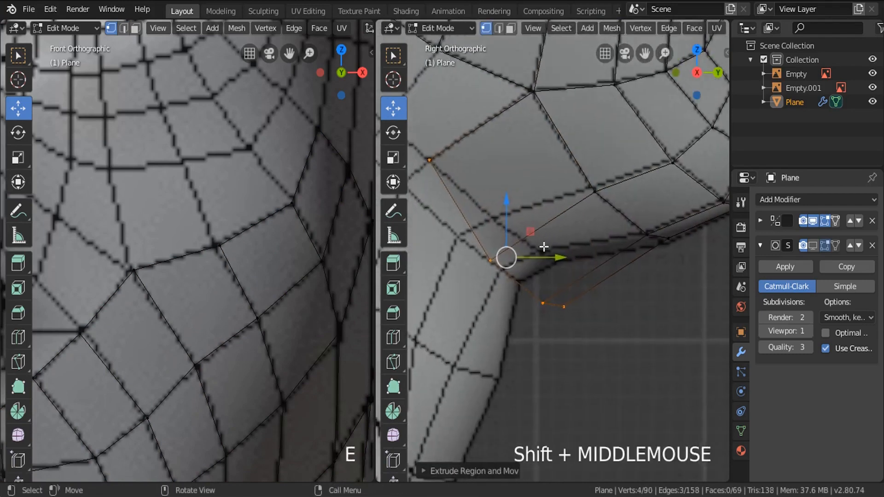
{"action": "key", "text": "c"}
{"action": "key", "text": "a"}
{"action": "key", "text": "a"}
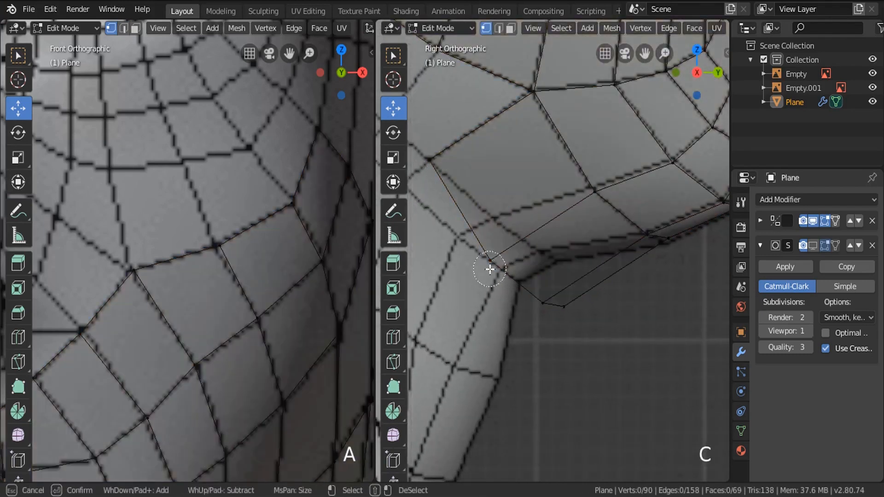
{"action": "right_click", "coordinate": [488, 263]}
{"action": "left_click", "coordinate": [489, 261]}
{"action": "left_click", "coordinate": [543, 303], "text": "shift"}
{"action": "left_click", "coordinate": [564, 307], "text": "shift"}
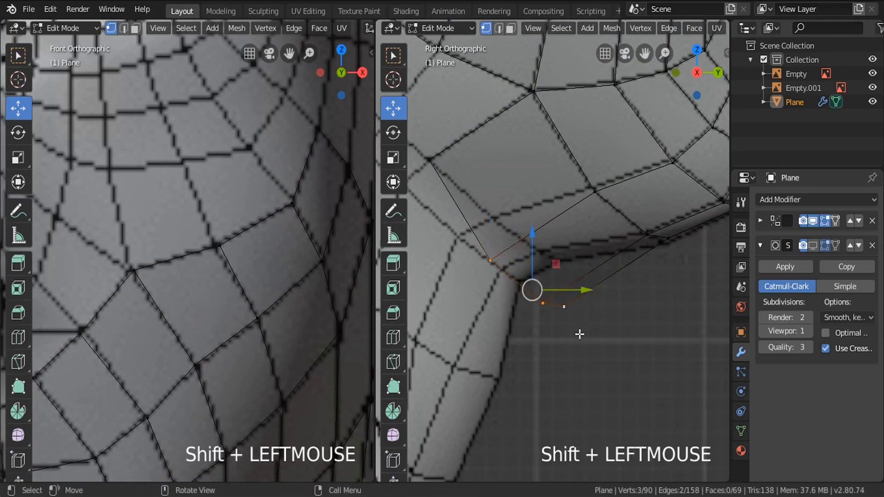
{"action": "key", "text": "g"}
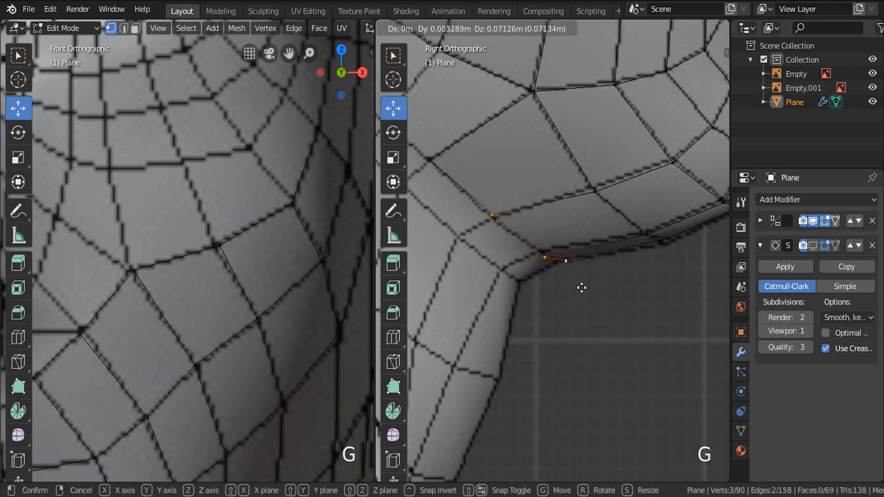
{"action": "left_click", "coordinate": [582, 289]}
{"action": "scroll", "coordinate": [584, 290], "scroll_direction": "down", "scroll_amount": 4}
{"action": "key", "text": "a"}
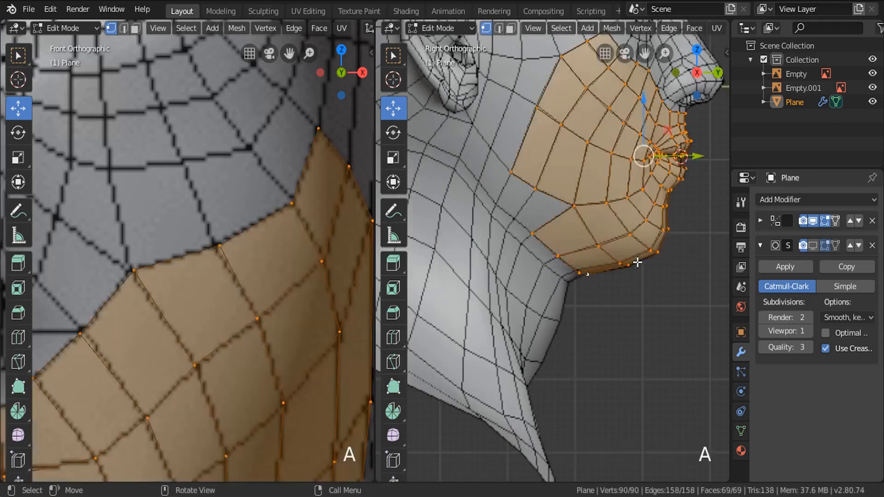
{"action": "key", "text": "a"}
Move the outermost vertex of the new under-jaw row to match the reference in the front view.
{"action": "scroll", "coordinate": [637, 262], "scroll_direction": "down", "scroll_amount": 4}
{"action": "middle_click_drag", "start_coordinate": [371, 300], "coordinate": [289, 164], "text": "shift"}
{"action": "scroll", "coordinate": [260, 227], "scroll_direction": "down", "scroll_amount": 3}
{"action": "middle_click_drag", "start_coordinate": [263, 269], "coordinate": [293, 196], "text": "shift"}
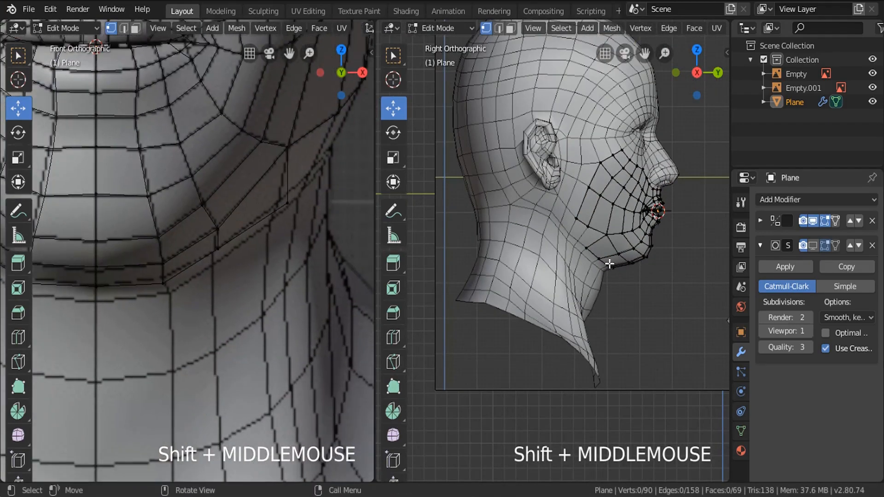
{"action": "left_click", "coordinate": [247, 206], "text": "alt"}
{"action": "scroll", "coordinate": [302, 207], "scroll_direction": "up", "scroll_amount": 4}
{"action": "left_click", "coordinate": [308, 206]}
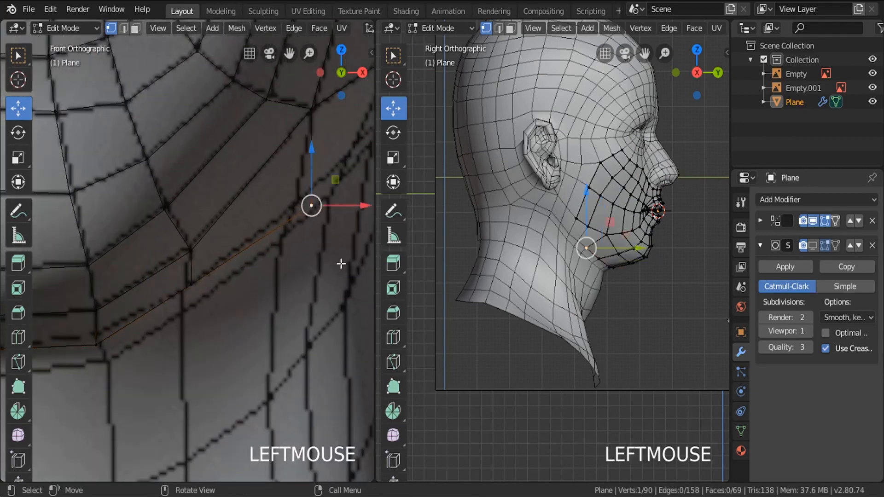
{"action": "key", "text": "g"}
{"action": "left_click", "coordinate": [325, 259]}
Move the two other off-centre vertices of the under-jaw row onto the reference lines in the front view.
{"action": "middle_click_drag", "start_coordinate": [253, 282], "coordinate": [260, 190], "text": "shift"}
{"action": "left_click", "coordinate": [186, 262]}
{"action": "key", "text": "g"}
{"action": "left_click", "coordinate": [186, 253]}
{"action": "left_click", "coordinate": [271, 194]}
{"action": "key", "text": "g"}
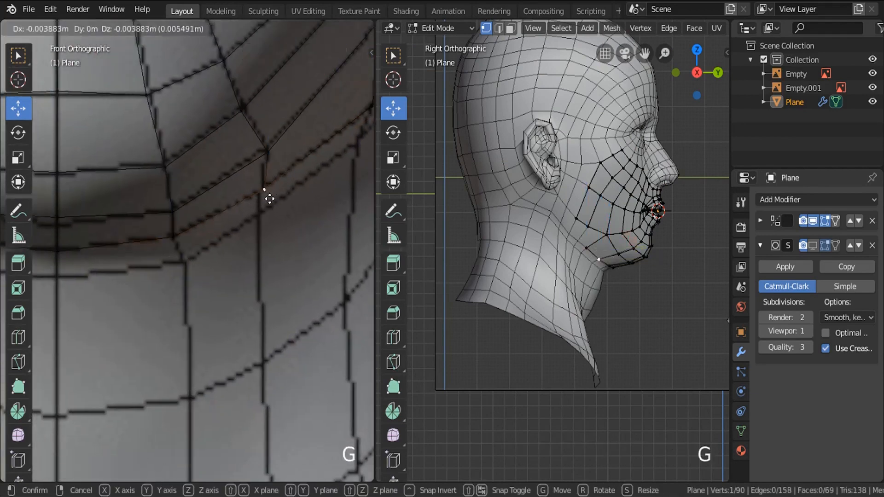
{"action": "left_click", "coordinate": [269, 199]}
{"action": "scroll", "coordinate": [269, 199], "scroll_direction": "down", "scroll_amount": 4}
{"action": "key", "text": "a"}
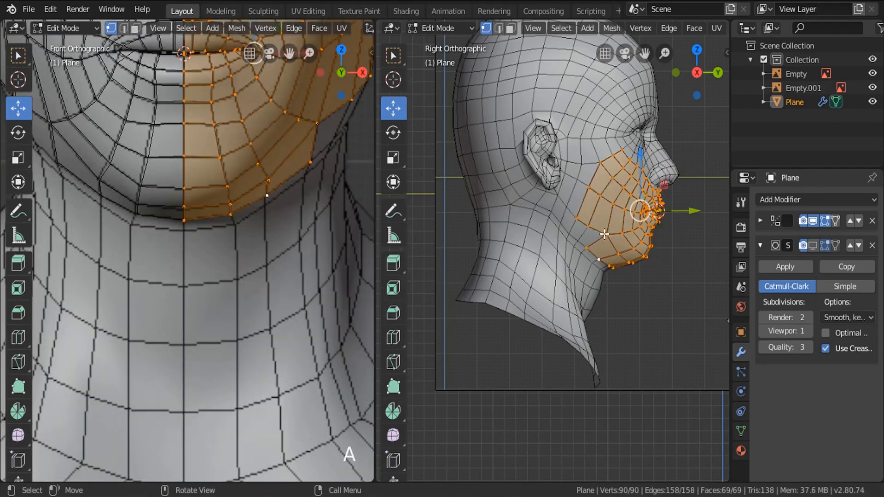
Extrude a vertex from the rear lower corner of the cheek mesh down to the jaw reference in the side view.
{"action": "scroll", "coordinate": [604, 234], "scroll_direction": "up", "scroll_amount": 2}
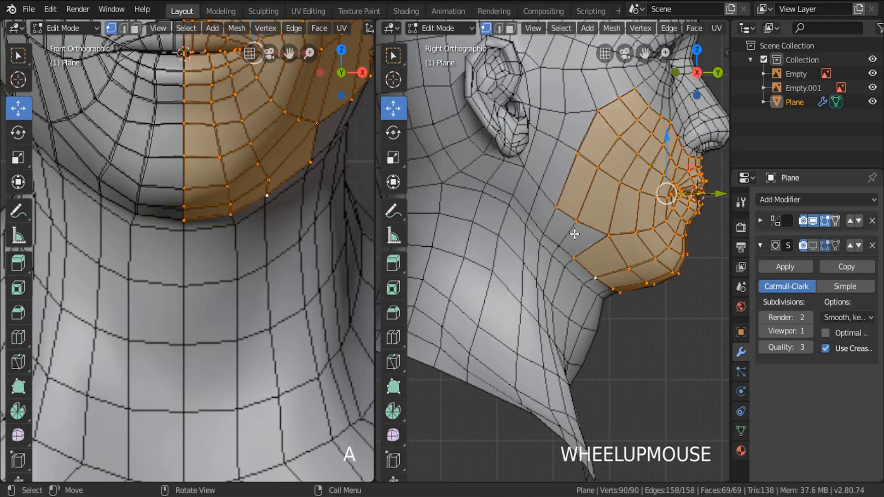
{"action": "scroll", "coordinate": [572, 236], "scroll_direction": "up", "scroll_amount": 1}
{"action": "middle_click_drag", "start_coordinate": [578, 243], "coordinate": [483, 326], "text": "shift"}
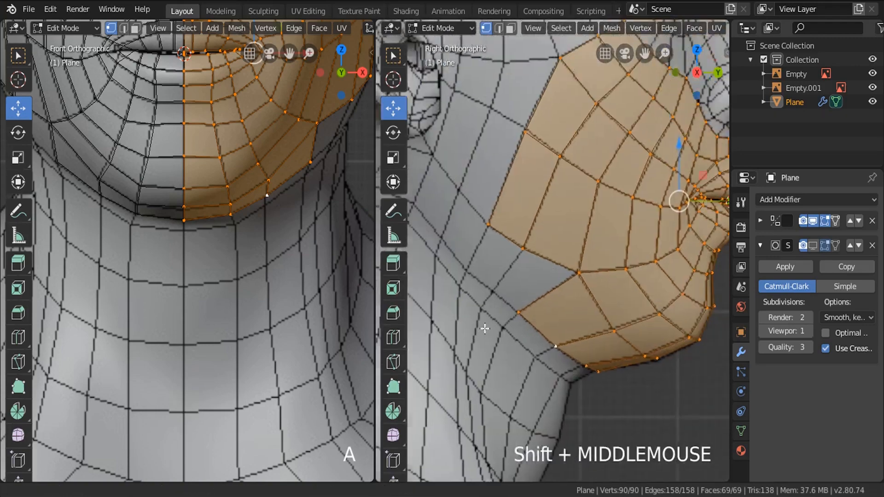
{"action": "scroll", "coordinate": [482, 320], "scroll_direction": "down", "scroll_amount": 2}
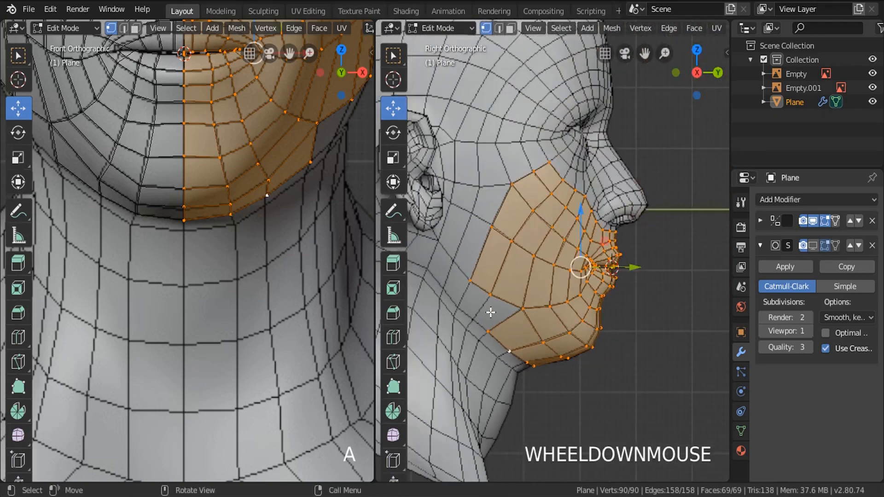
{"action": "scroll", "coordinate": [490, 313], "scroll_direction": "up", "scroll_amount": 2}
{"action": "left_click", "coordinate": [492, 284]}
{"action": "middle_click_drag", "start_coordinate": [491, 284], "coordinate": [527, 256], "text": "shift"}
{"action": "middle_click_drag", "start_coordinate": [304, 217], "coordinate": [211, 292], "text": "shift"}
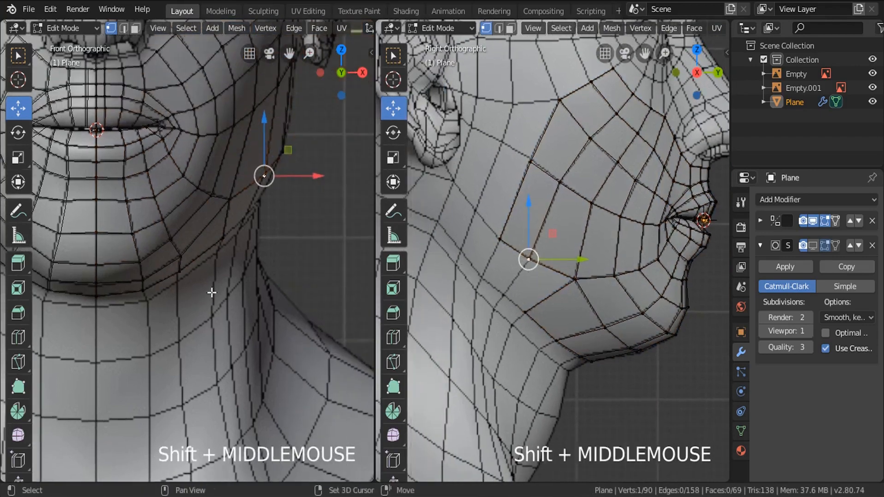
{"action": "scroll", "coordinate": [277, 201], "scroll_direction": "up", "scroll_amount": 3}
{"action": "left_click", "coordinate": [500, 239]}
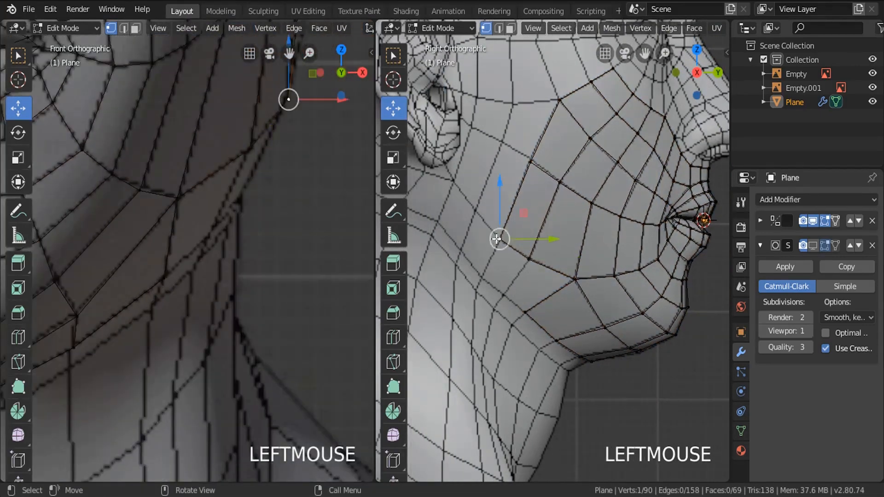
{"action": "key", "text": "e"}
{"action": "left_click", "coordinate": [493, 301]}
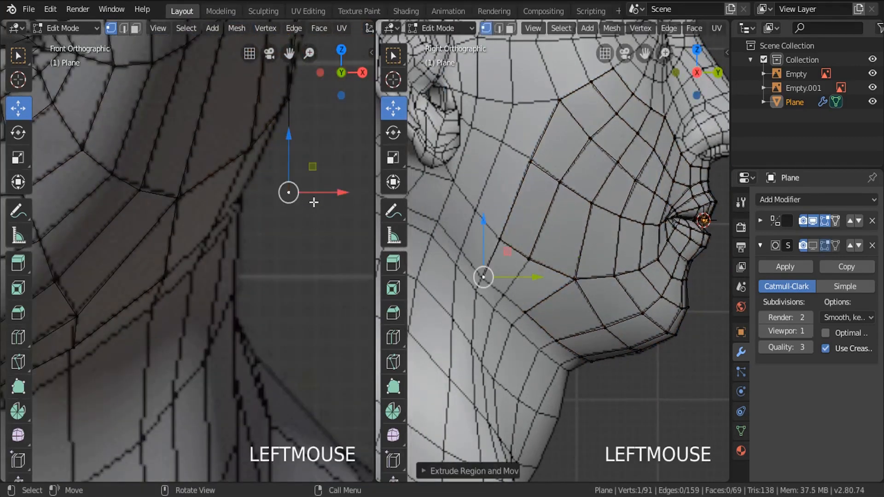
Align the rear jaw vertex with the front-view reference, then extrude another vertex forward along the jawline and align it in both views.
{"action": "left_click_drag", "start_coordinate": [325, 193], "coordinate": [285, 203]}
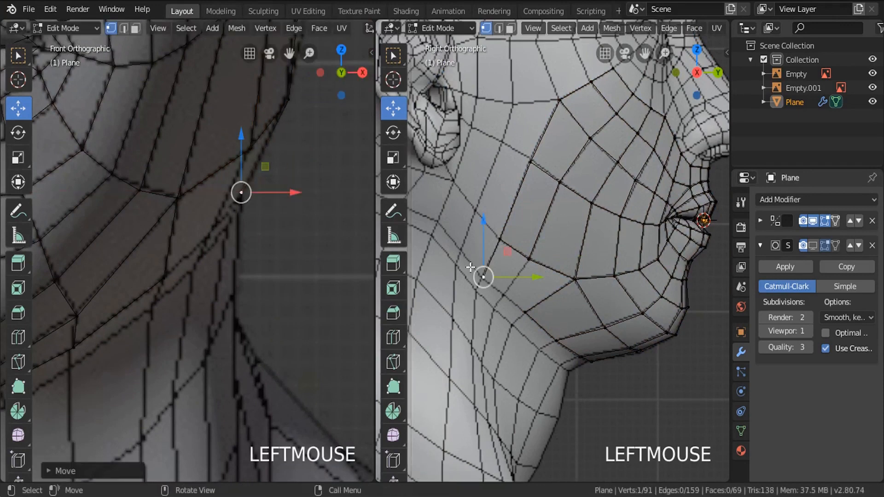
{"action": "middle_click_drag", "start_coordinate": [510, 320], "coordinate": [503, 256], "text": "shift"}
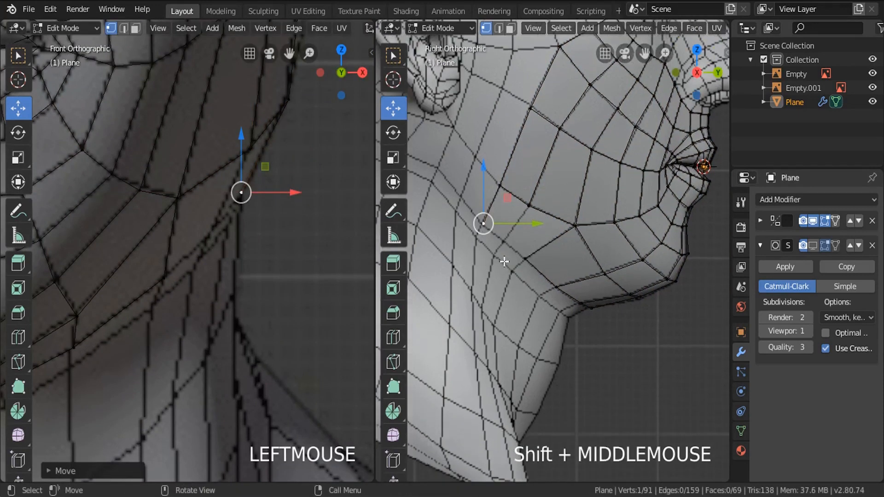
{"action": "scroll", "coordinate": [503, 256], "scroll_direction": "up", "scroll_amount": 3}
{"action": "key", "text": "e"}
{"action": "left_click", "coordinate": [539, 281]}
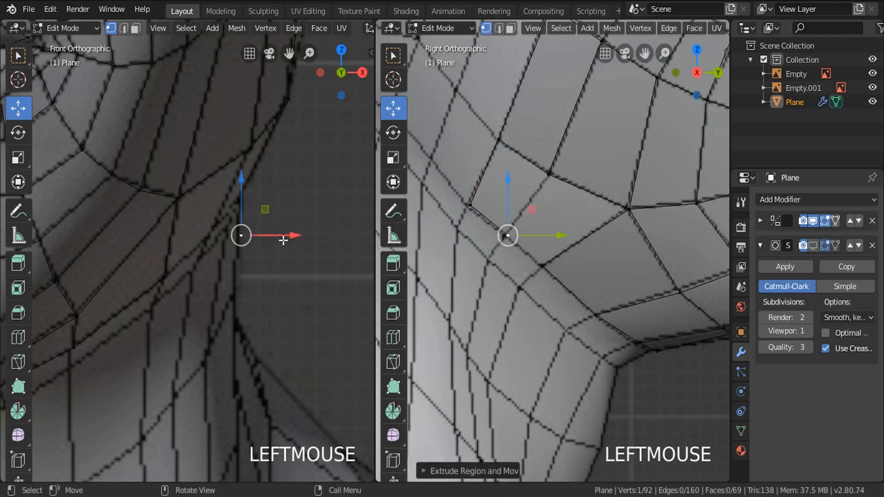
{"action": "left_click_drag", "start_coordinate": [284, 236], "coordinate": [259, 234]}
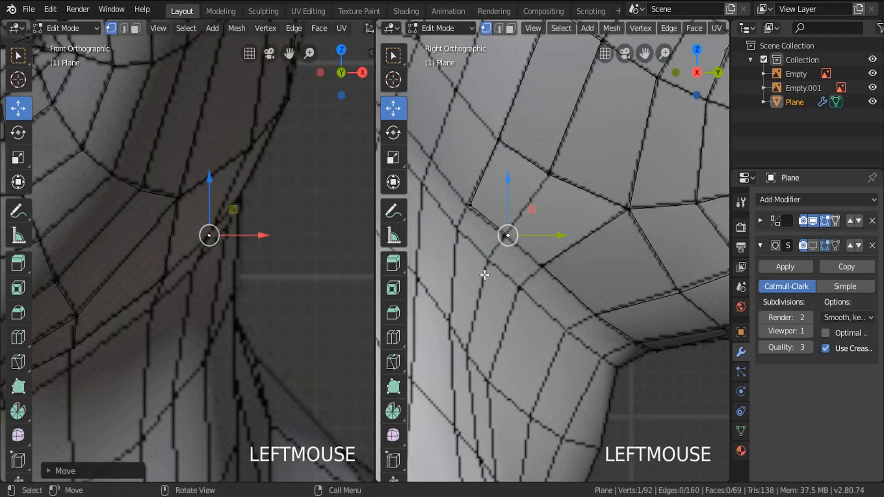
Join the new jaw vertex to the neighbouring lower cheek corner and fill the four-sided gap above that edge with a face.
{"action": "left_click", "coordinate": [541, 265], "text": "shift"}
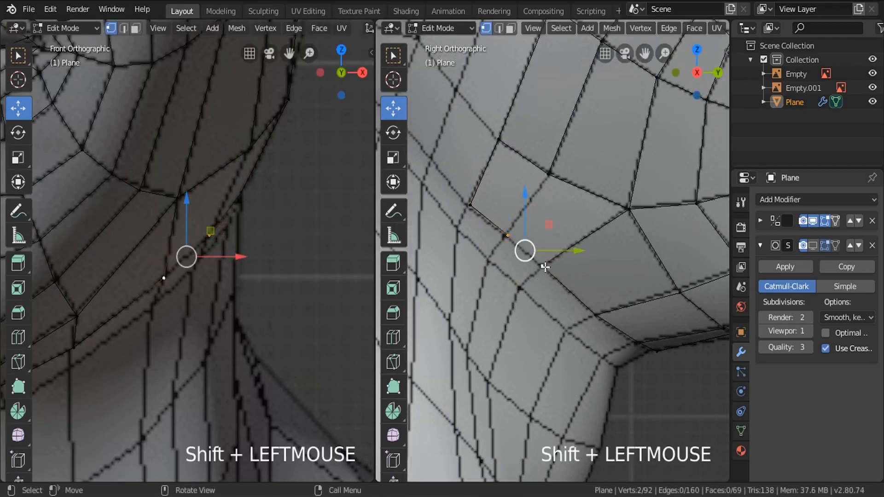
{"action": "key", "text": "f"}
{"action": "left_click", "coordinate": [547, 177]}
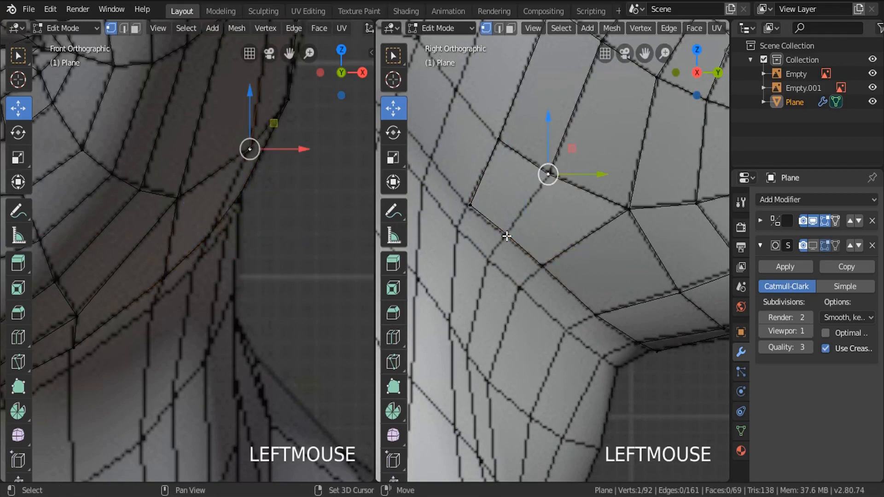
{"action": "left_click", "coordinate": [508, 236], "text": "shift"}
{"action": "left_click", "coordinate": [543, 267], "text": "shift"}
{"action": "left_click", "coordinate": [631, 209], "text": "shift"}
{"action": "key", "text": "f"}
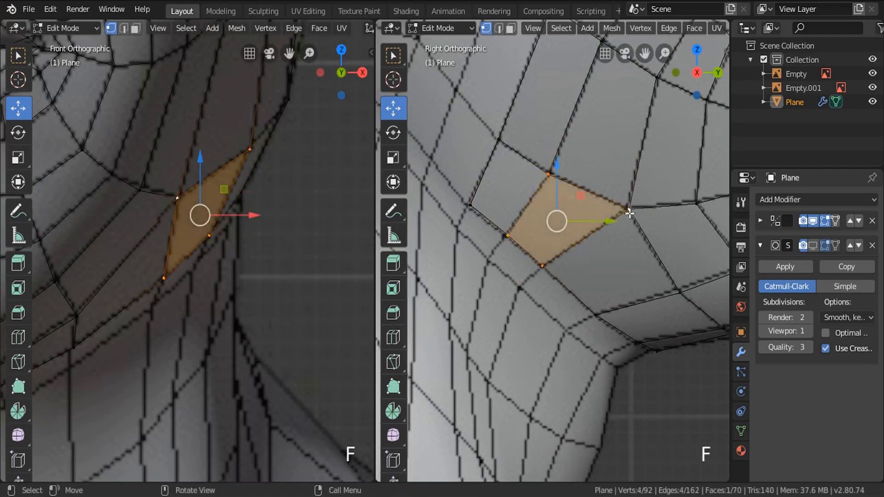
Fill the rearmost four-sided gap between the cheek mesh and the jawline with a face.
{"action": "left_click", "coordinate": [507, 235]}
{"action": "left_click", "coordinate": [470, 205], "text": "shift"}
{"action": "left_click", "coordinate": [499, 139], "text": "shift"}
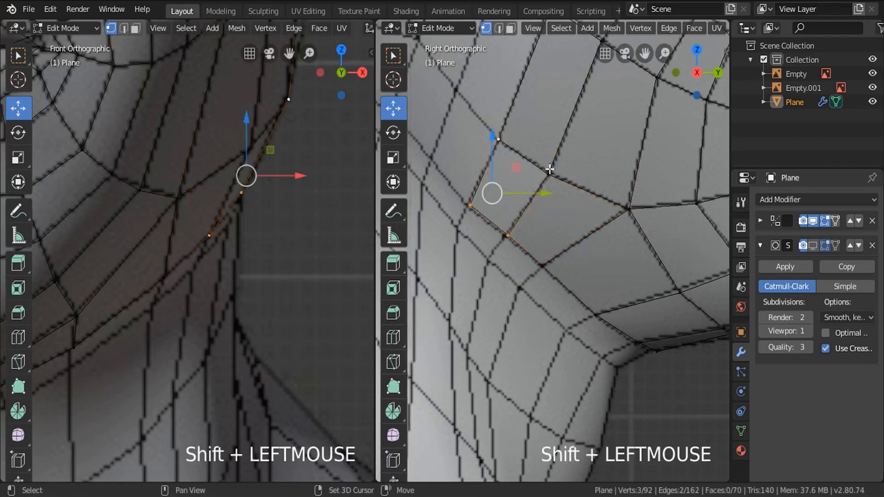
{"action": "left_click", "coordinate": [550, 169], "text": "shift"}
{"action": "key", "text": "f"}
Switch the side viewport to Solid shading, return to Object Mode and deselect the face mesh to check its form.
{"action": "scroll", "coordinate": [550, 169], "scroll_direction": "down", "scroll_amount": 3}
{"action": "key", "text": "a"}
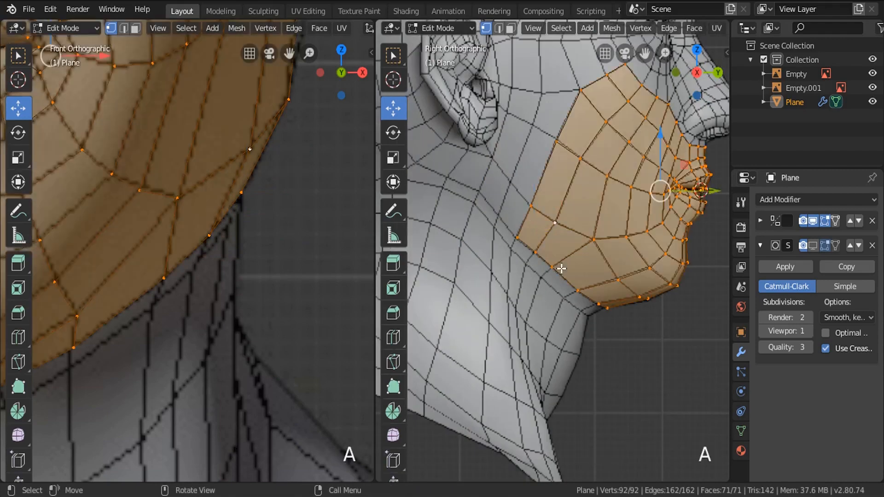
{"action": "key", "text": "z"}
{"action": "left_click", "coordinate": [664, 278]}
{"action": "mouse_move", "coordinate": [663, 278]}
{"action": "middle_mouse_down"}
{"action": "mouse_move", "coordinate": [643, 263]}
{"action": "mouse_move", "coordinate": [567, 264]}
{"action": "middle_mouse_up"}
{"action": "key", "text": "Tab"}
{"action": "scroll", "coordinate": [577, 274], "scroll_direction": "down", "scroll_amount": 4}
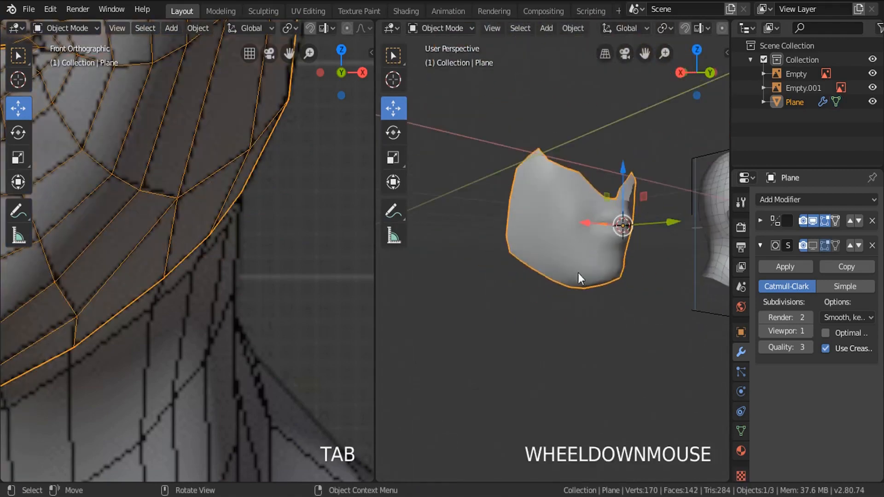
{"action": "mouse_move", "coordinate": [633, 278]}
{"action": "middle_mouse_down"}
{"action": "mouse_move", "coordinate": [582, 281]}
{"action": "mouse_move", "coordinate": [540, 241]}
{"action": "middle_mouse_up"}
{"action": "key", "text": "z"}
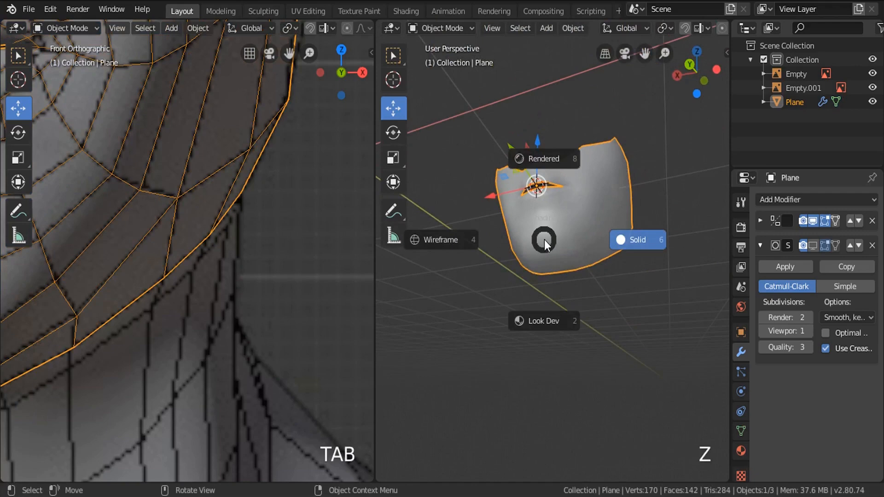
{"action": "left_click", "coordinate": [631, 240]}
{"action": "middle_click_drag", "start_coordinate": [622, 238], "coordinate": [594, 263]}
{"action": "key", "text": "a"}
{"action": "key", "text": "a"}
{"action": "scroll", "coordinate": [535, 267], "scroll_direction": "down", "scroll_amount": 2}
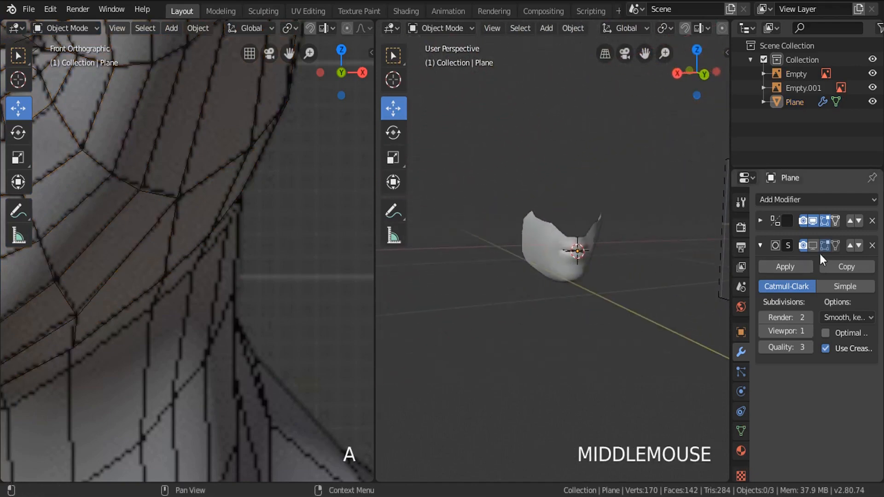
Enable the Subdivision Surface modifier's display in the viewport and examine the smoothed lower face against the front reference.
{"action": "left_click", "coordinate": [813, 245]}
{"action": "scroll", "coordinate": [555, 257], "scroll_direction": "up", "scroll_amount": 2}
{"action": "middle_click_drag", "start_coordinate": [653, 265], "coordinate": [553, 323]}
{"action": "scroll", "coordinate": [606, 295], "scroll_direction": "up", "scroll_amount": 2}
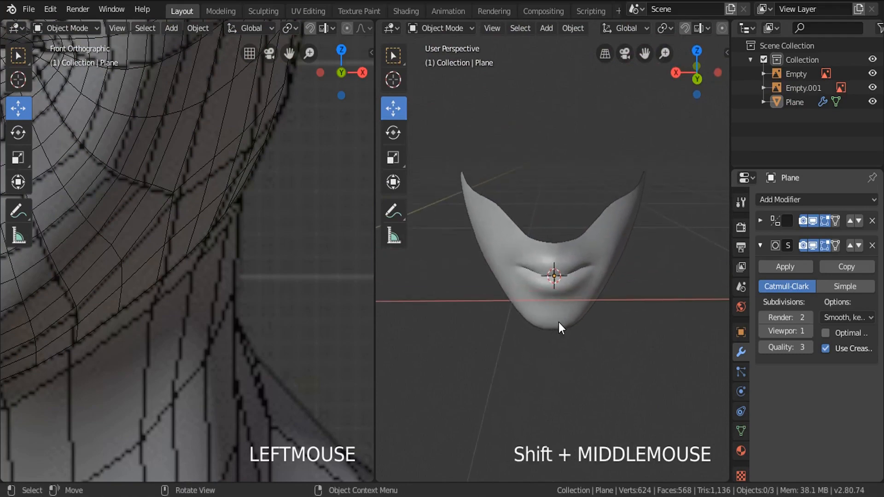
{"action": "scroll", "coordinate": [289, 325], "scroll_direction": "down", "scroll_amount": 8}
{"action": "scroll", "coordinate": [250, 164], "scroll_direction": "up", "scroll_amount": 1}
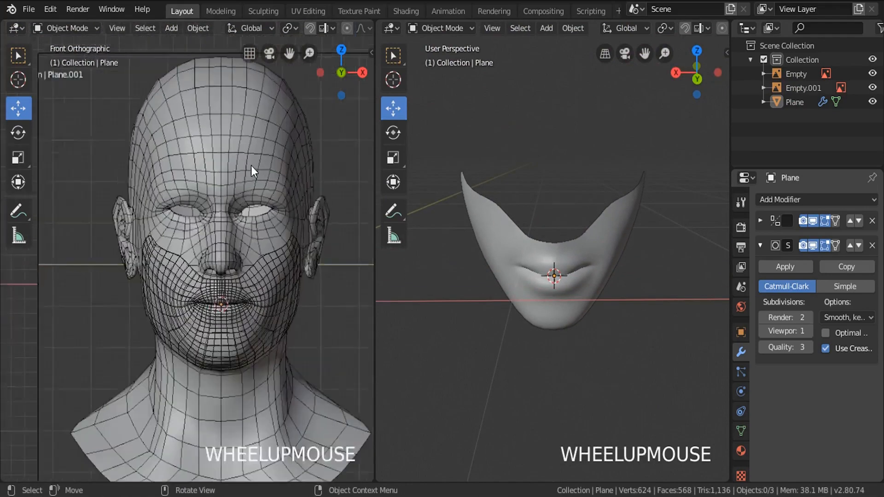
{"action": "scroll", "coordinate": [276, 260], "scroll_direction": "up", "scroll_amount": 6}
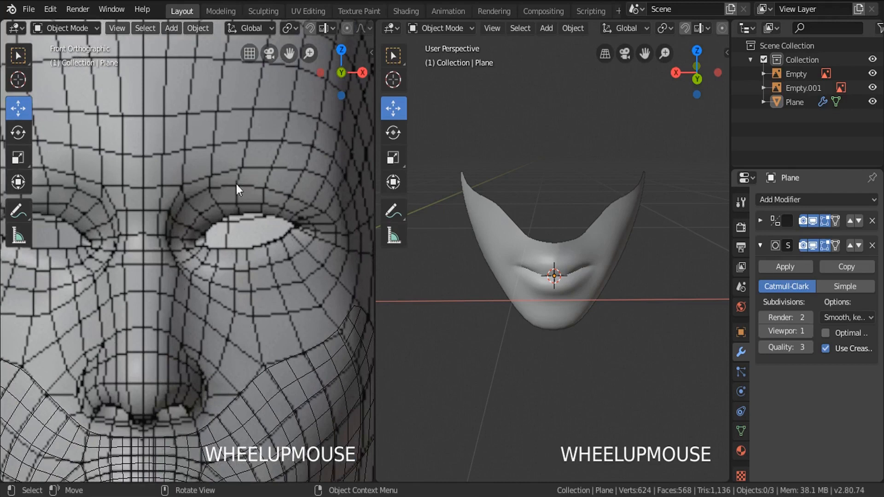
{"action": "middle_click_drag", "start_coordinate": [571, 291], "coordinate": [574, 275]}
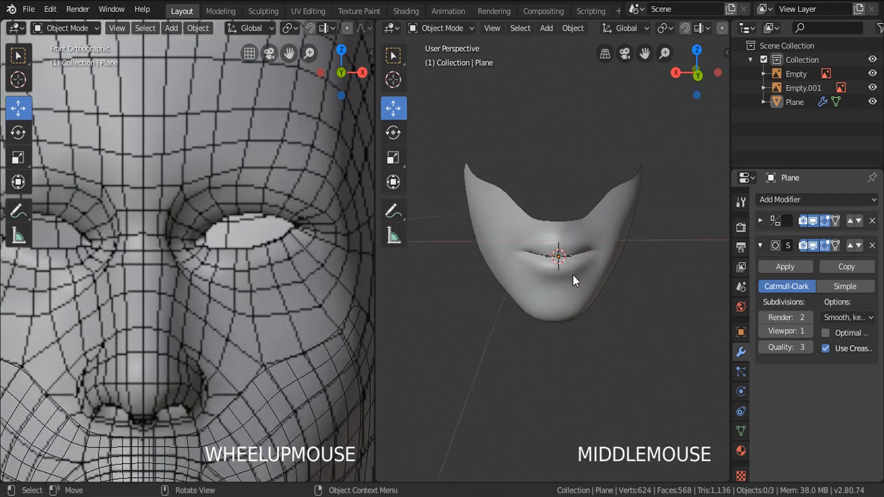